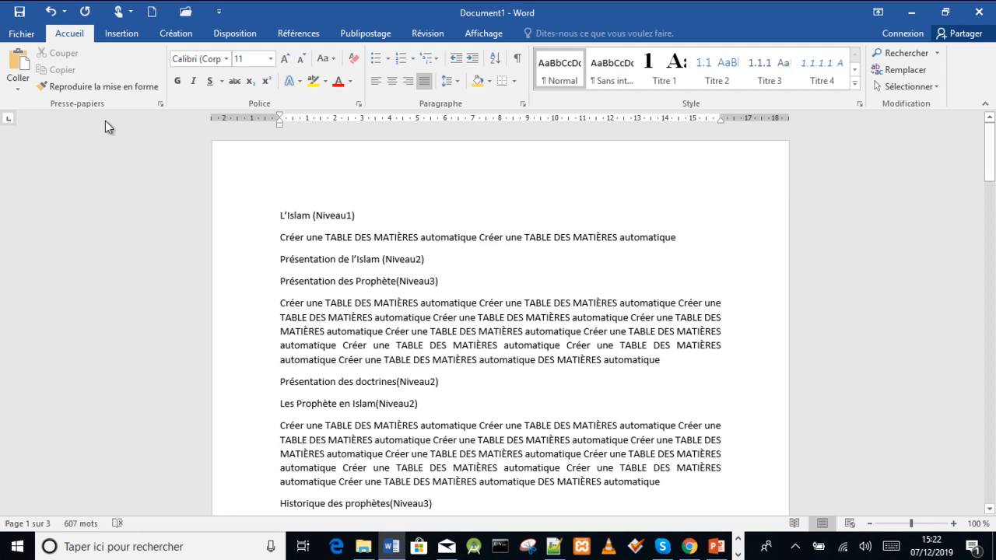
Create a new blank document and enter the first-level heading "I - Introduction" on its first line
left_click(21, 35)
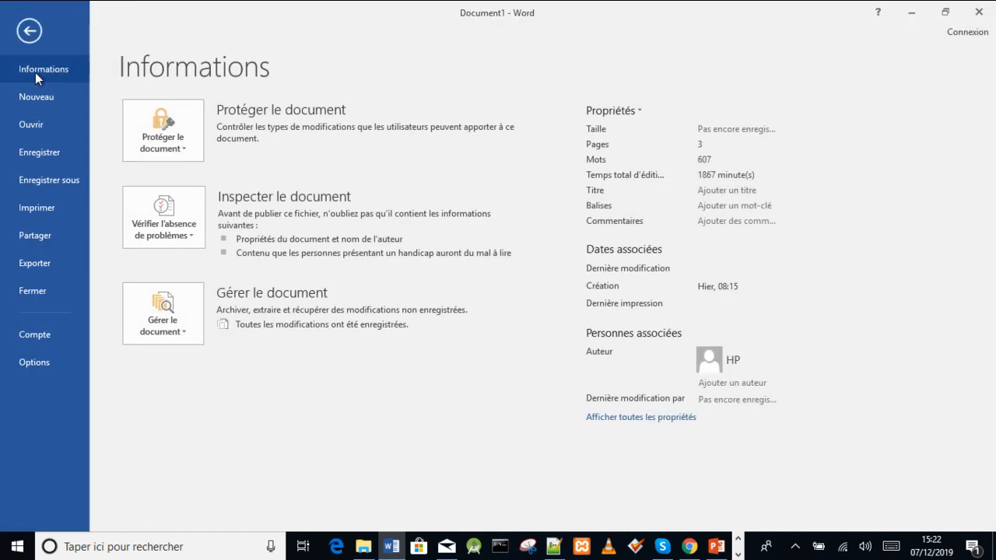
left_click(42, 100)
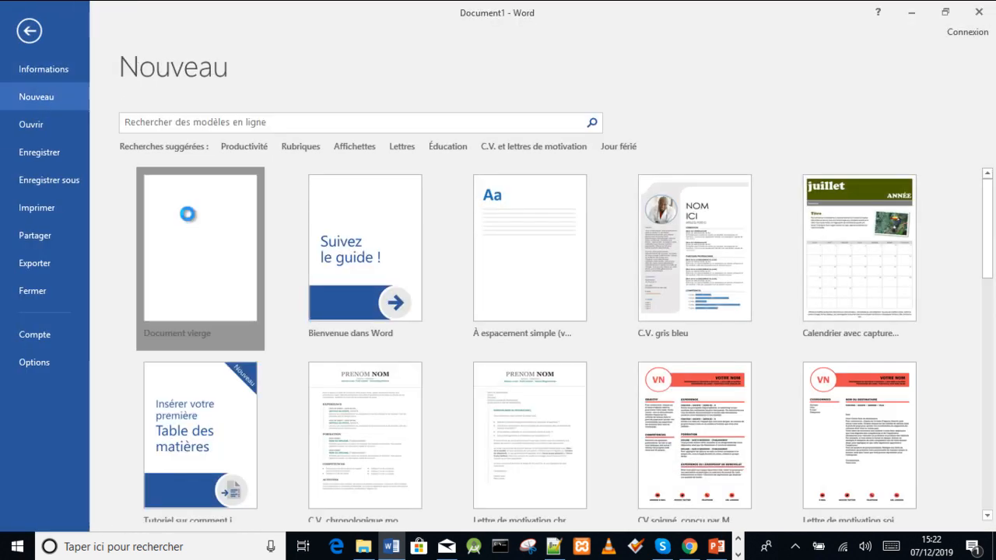
left_click(187, 216)
type("l")
type(" - Int")
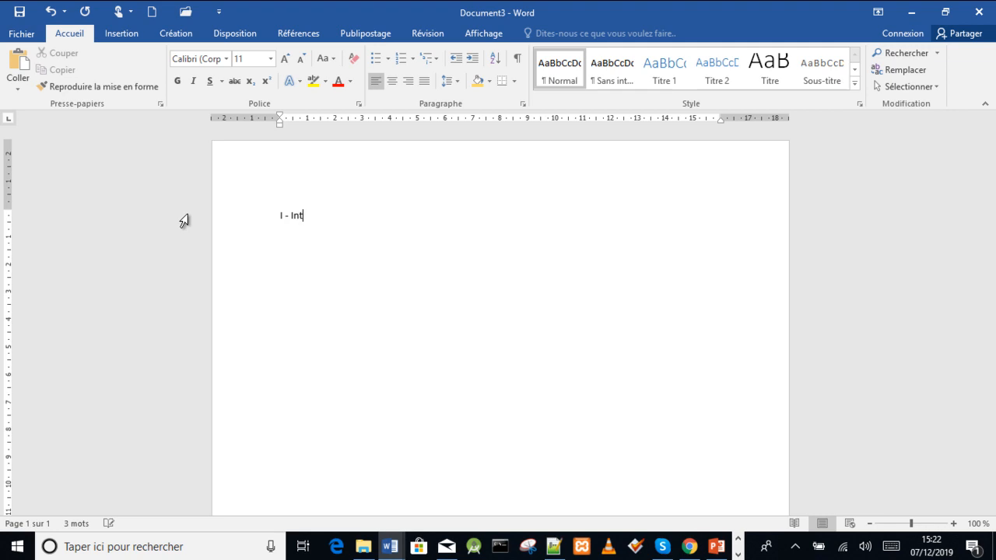
type("roduction")
Set the font size of the "I - Introduction" heading to 18
left_click_drag(358, 220, 278, 213)
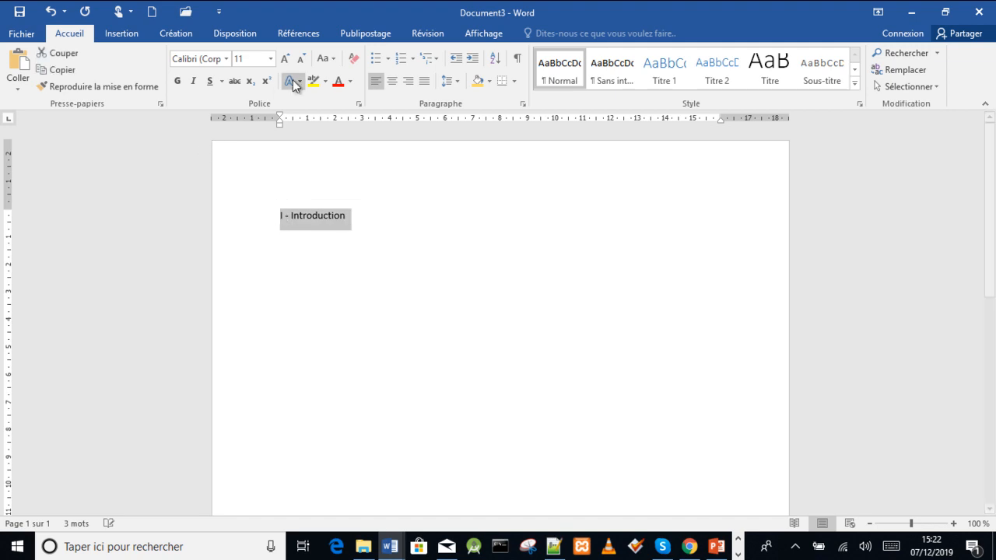
left_click(270, 59)
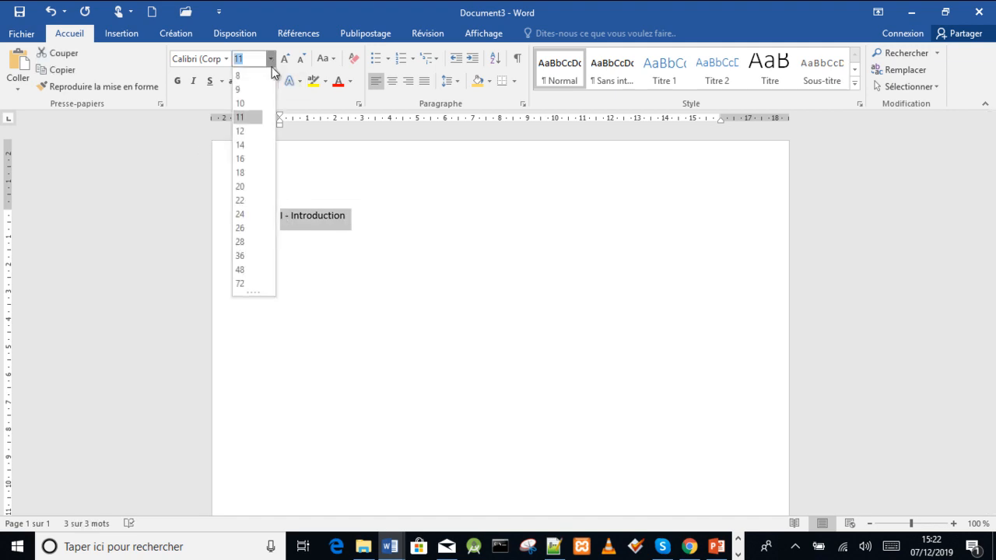
left_click(249, 171)
left_click(402, 221)
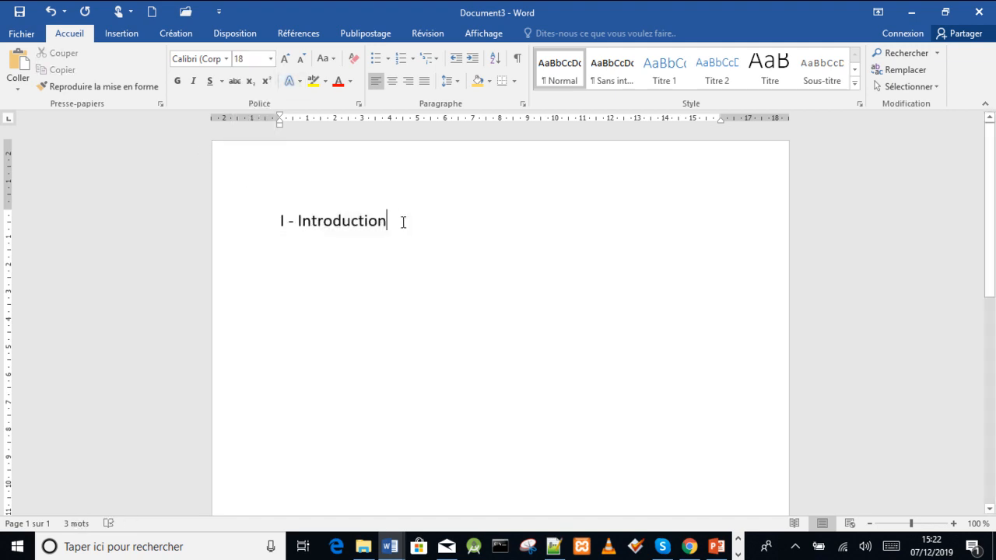
Add the indented subheading "A – Teste" below the introduction and the further indented "A – 1 Texte" beneath it
key("Return")
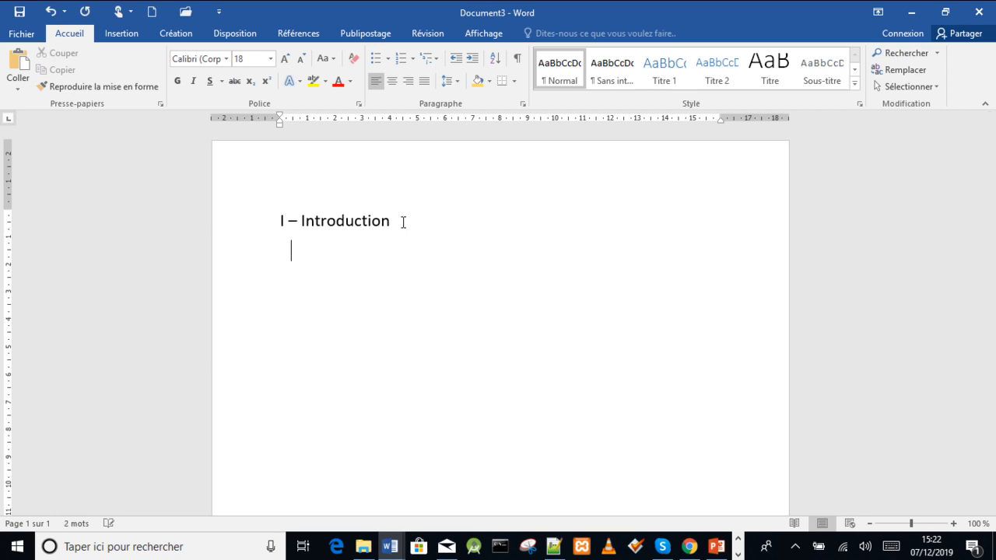
type("A - Teste")
key("Return")
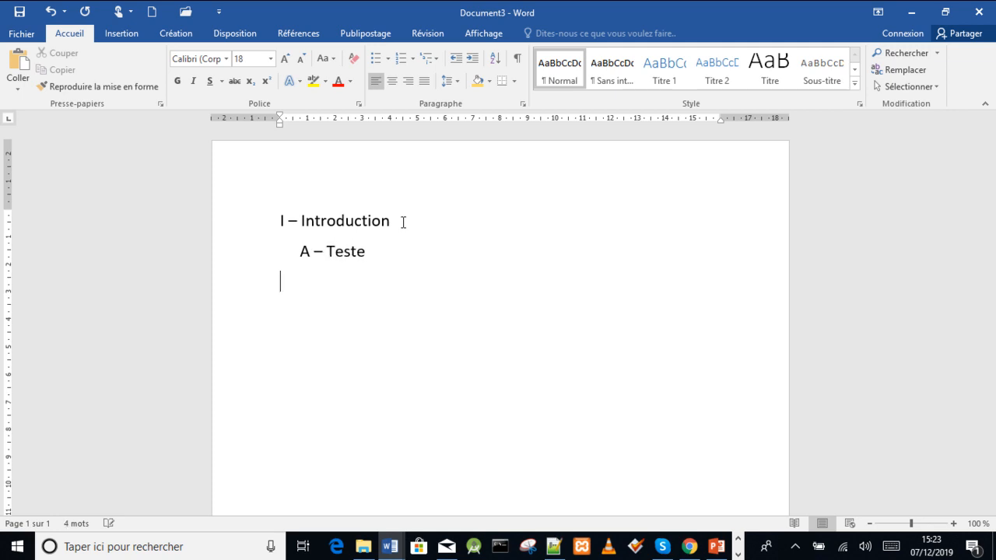
type("A -")
type(" 1  Te")
type("xte")
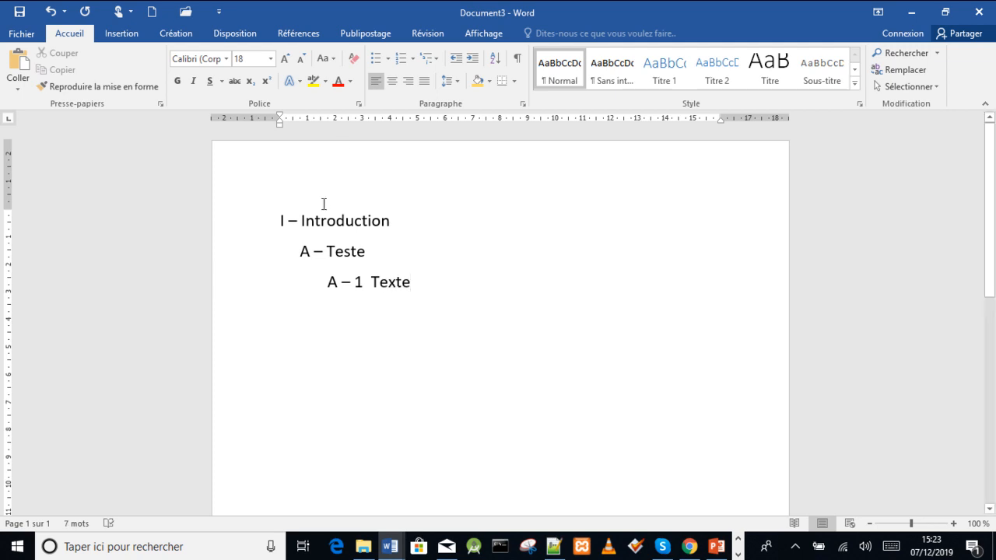
left_click_drag(393, 225, 283, 225)
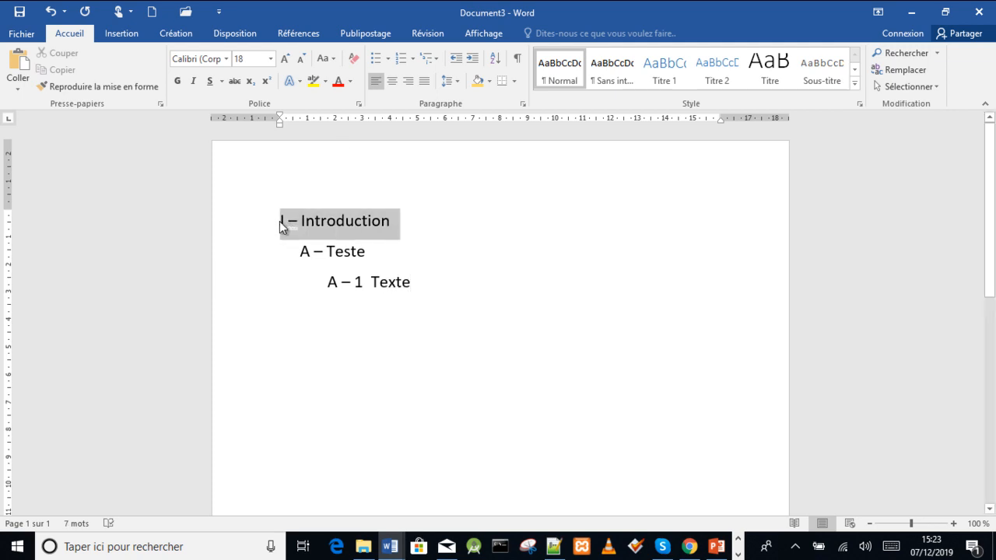
left_click_drag(367, 252, 299, 251)
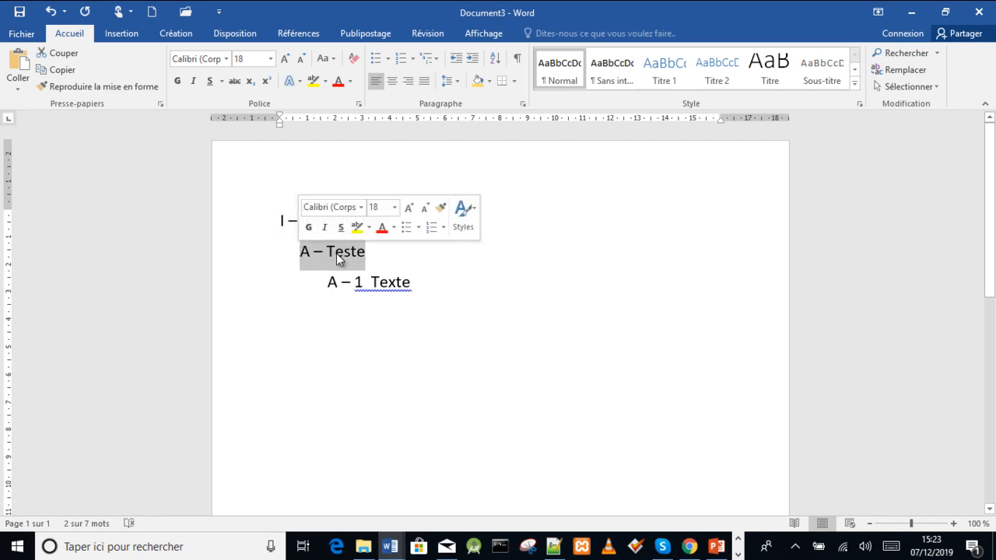
left_click(392, 250)
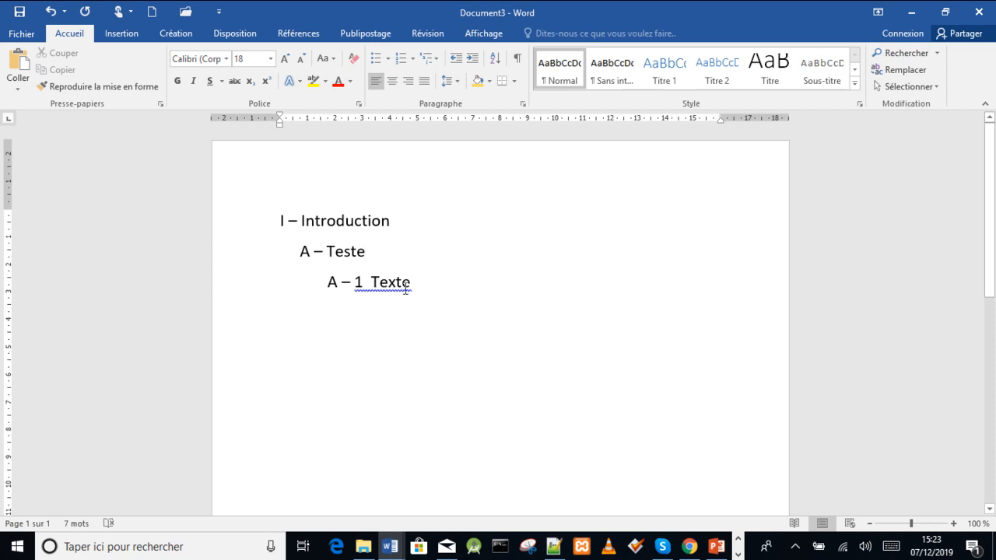
Add the first-level heading "II – Texte du chapitre" at the margin on the line below "A – 1 Texte"
left_click(274, 329)
double_click(275, 330)
type("II - T")
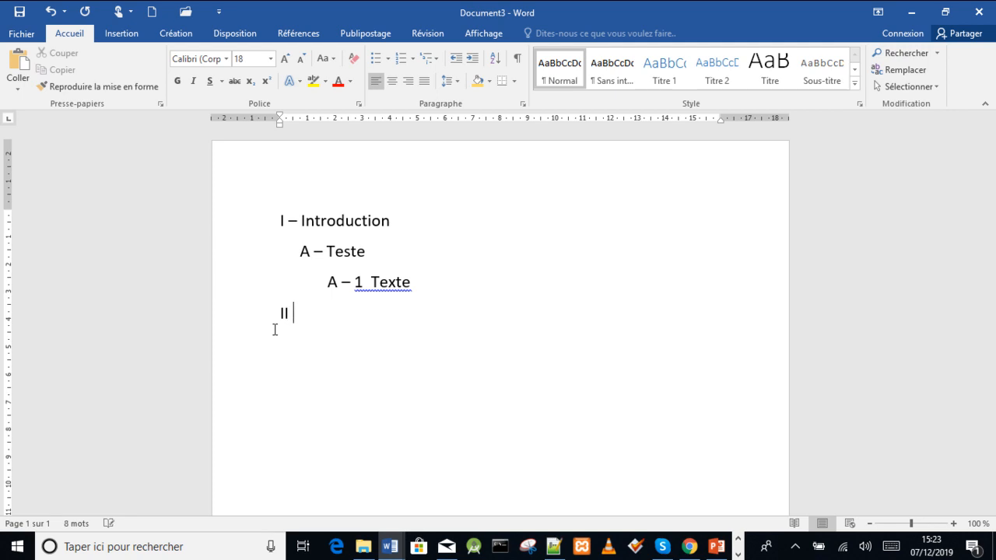
type("exte du chp")
key("BackSpace")
type("ao")
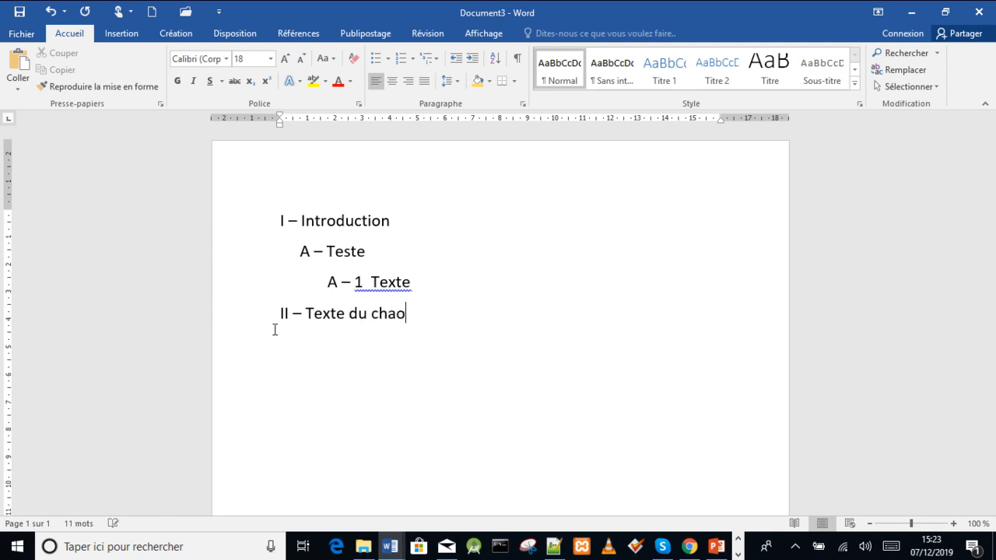
key("BackSpace")
type("pitre")
Under heading II, add the indented subheading "A – Texte" and the further indented "A-1 Texte"
double_click(308, 356)
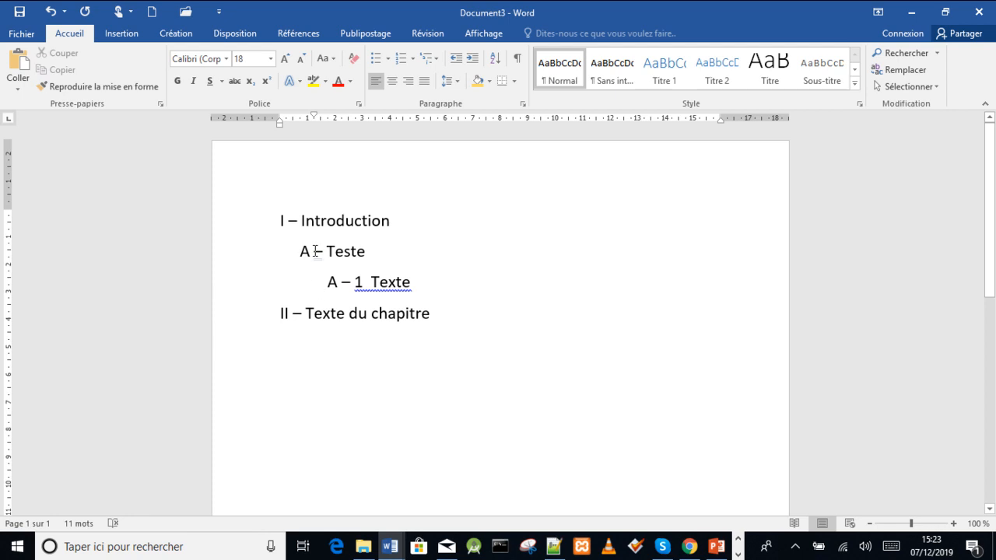
type("A")
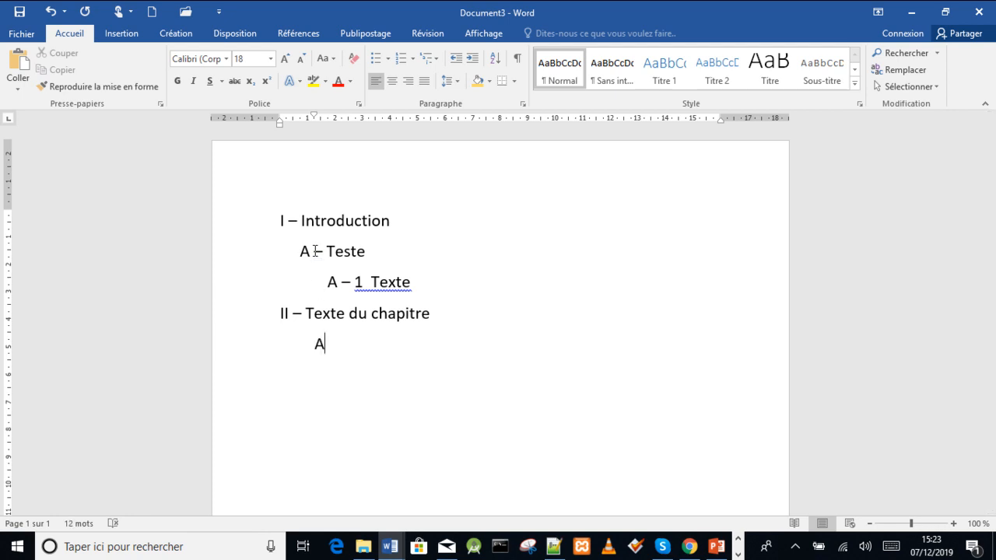
type(" - Texte")
key("Return")
type("A-1 Texte")
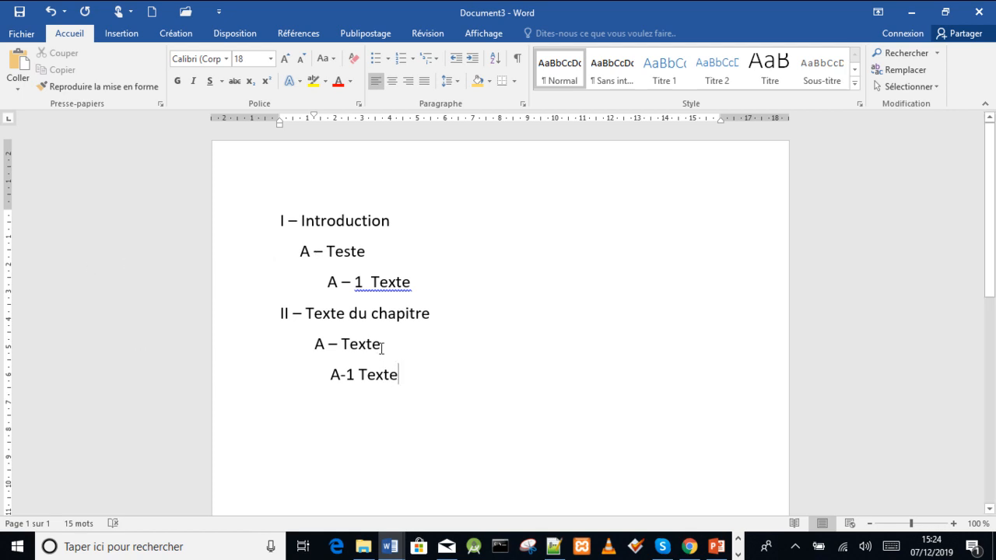
Add the second-level subheading "B – Sous ch" below "A-1 Texte", aligned with "A – Texte"
double_click(313, 401)
type("B -")
type(" Sous ch")
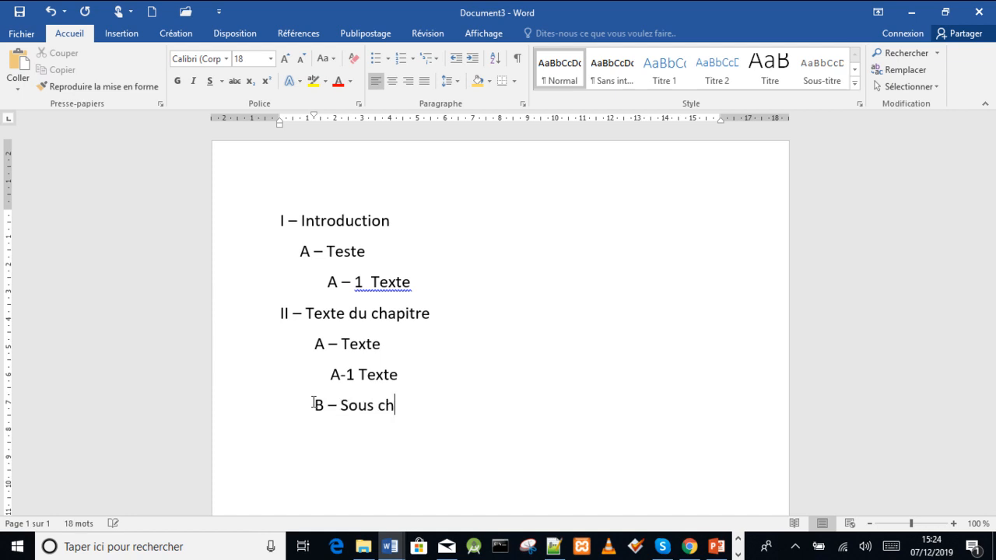
Add the third-level entries "B-1 texte" and "B-2 texte" on separate indented lines under "B – Sous ch"
left_click(341, 434)
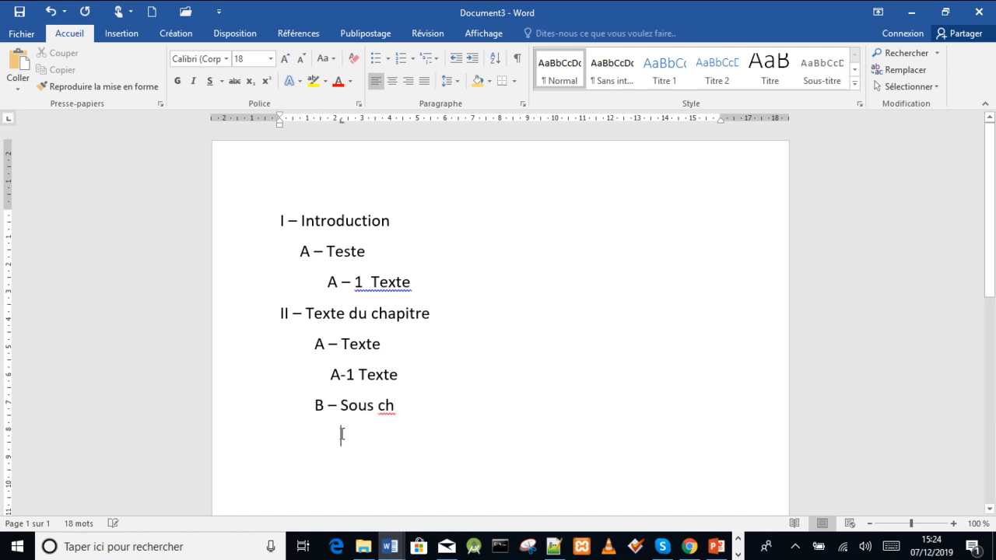
type("B")
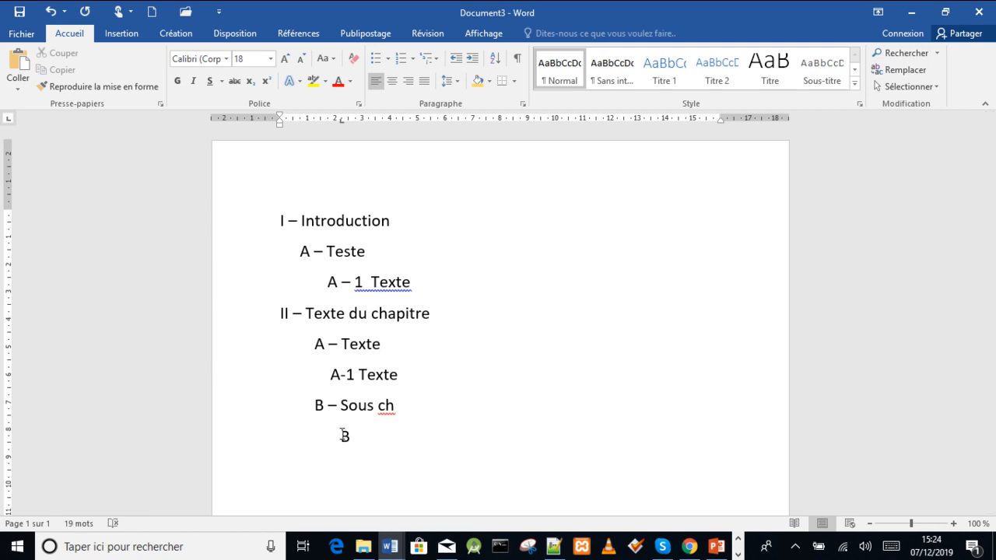
type("-1 texte")
key("Return")
type("B-")
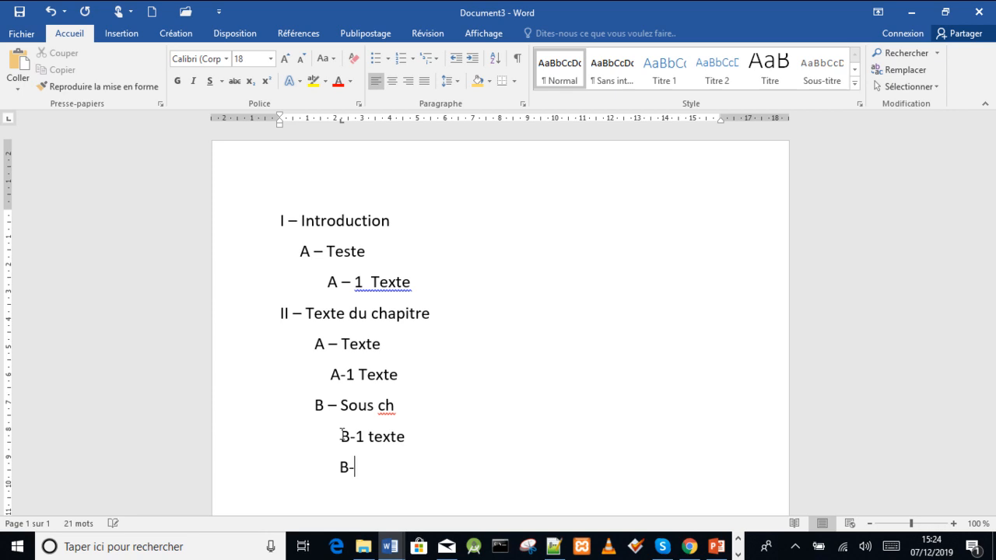
type("2 texte")
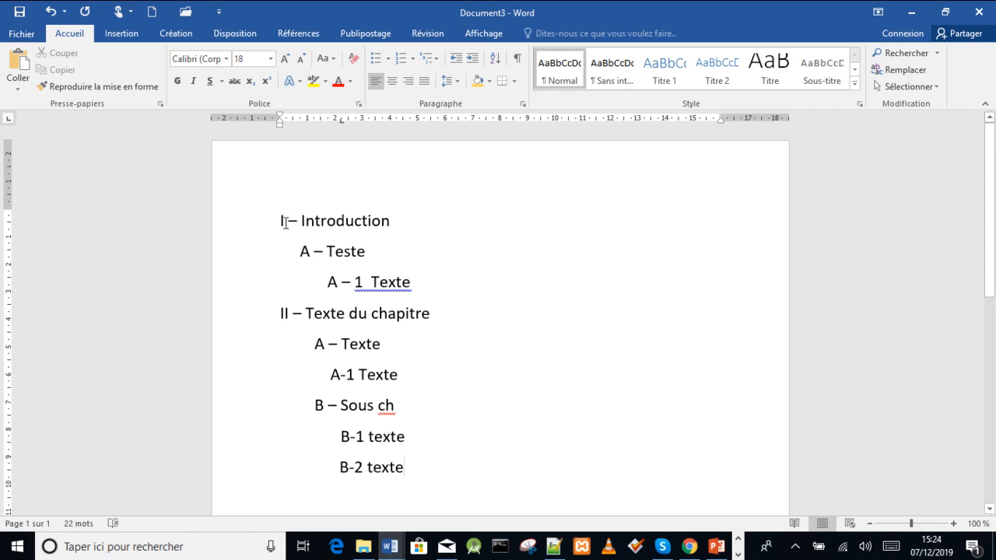
left_click_drag(280, 222, 395, 220)
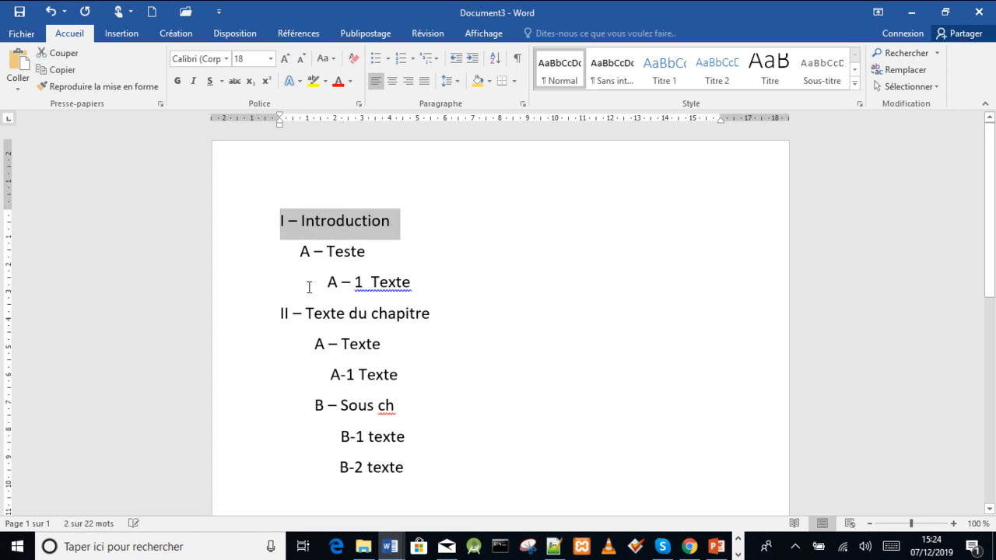
left_click_drag(280, 313, 428, 311)
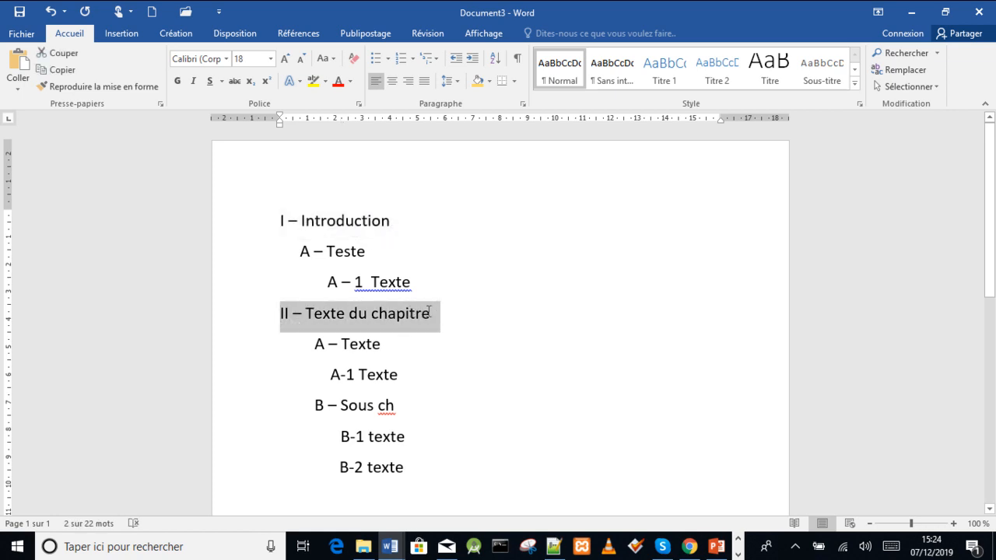
left_click_drag(301, 251, 370, 248)
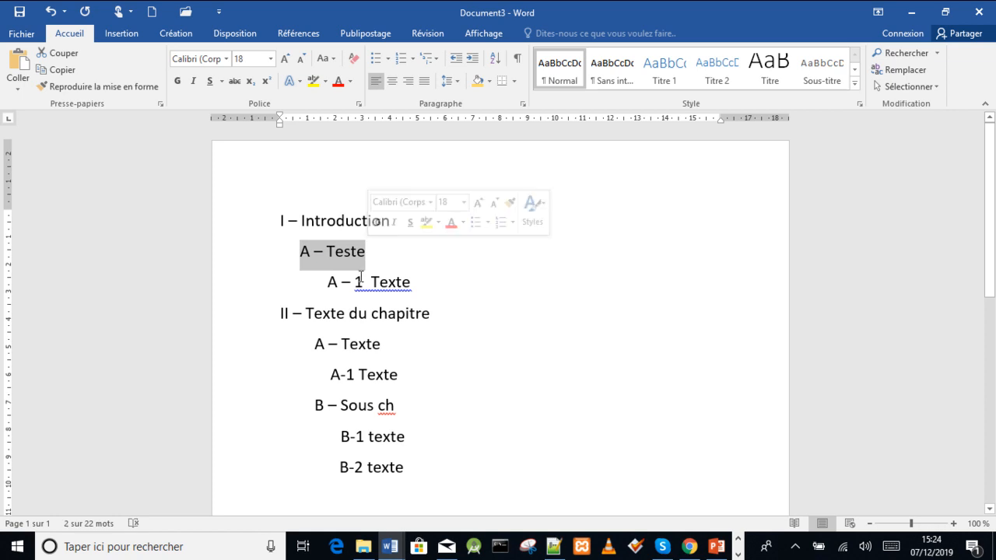
left_click_drag(316, 346, 381, 346)
left_click_drag(316, 406, 403, 405)
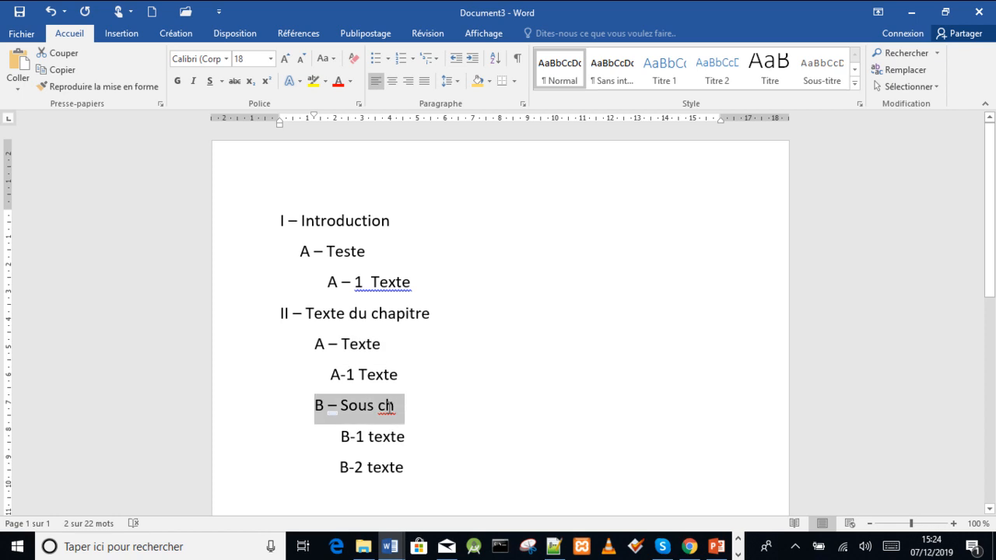
Colour the first-level headings "I – Introduction" and "II – Texte du chapitre" red
left_click_drag(396, 221, 277, 220)
left_click(339, 85)
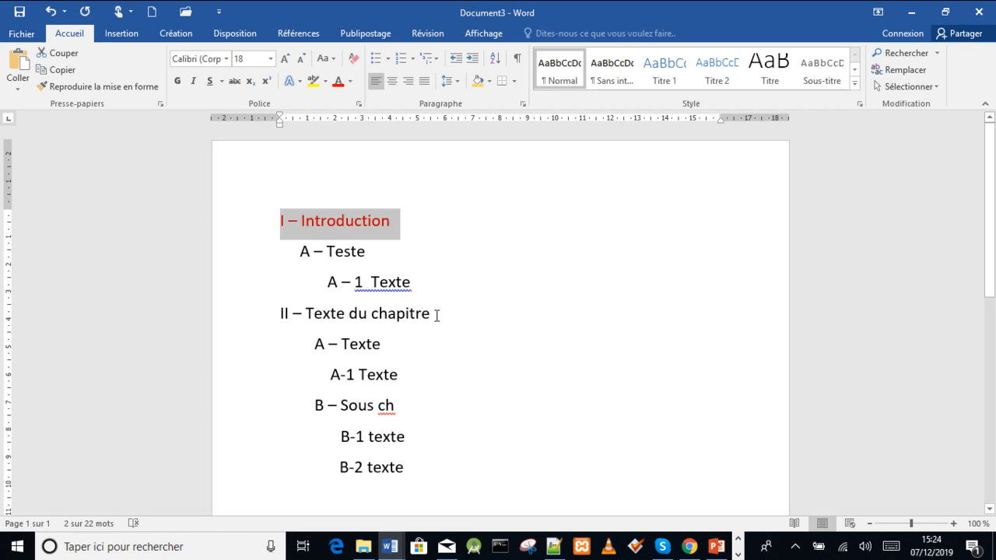
left_click_drag(436, 315, 280, 313)
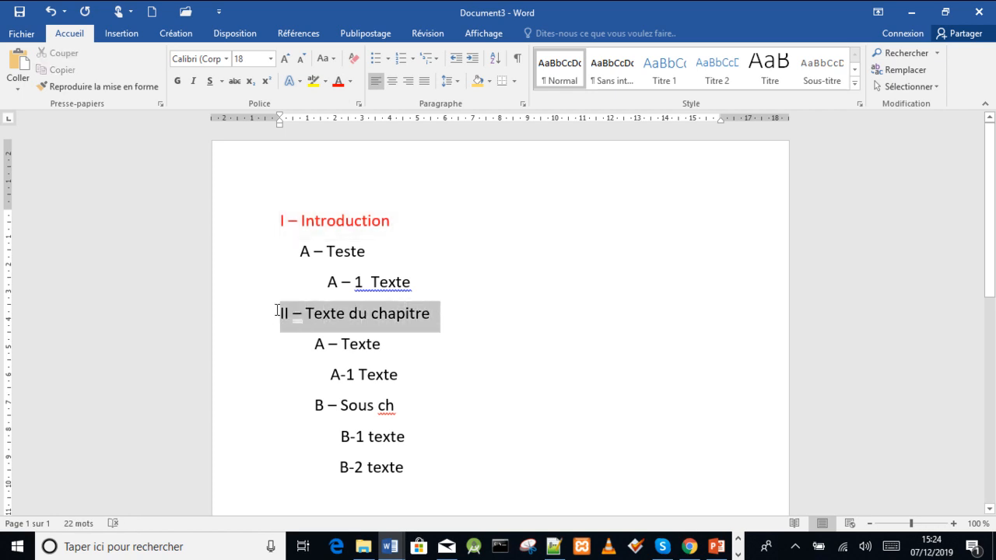
left_click(338, 82)
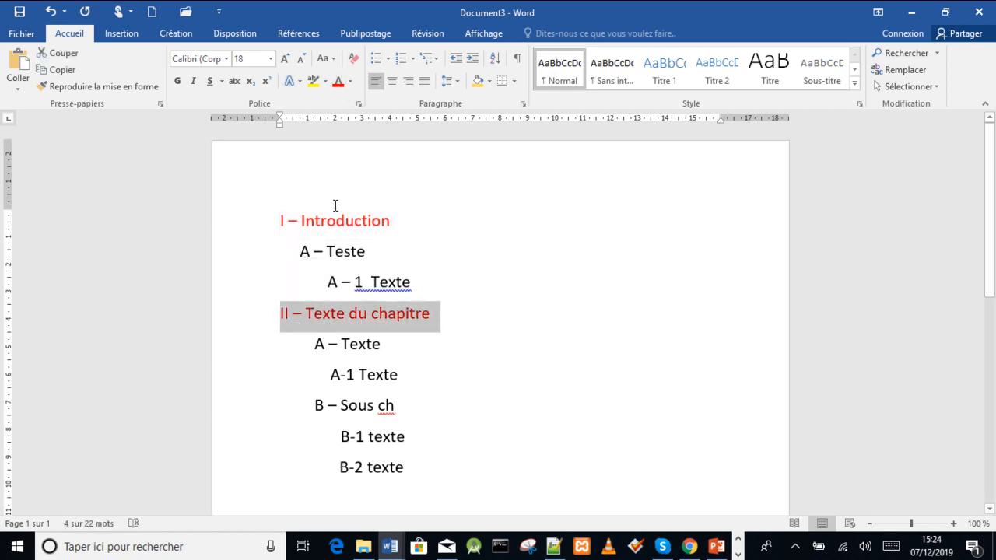
Colour the second-level headings "A – Teste", "A – Texte" and "B – Sous ch" in a blue theme colour
left_click_drag(300, 252, 365, 251)
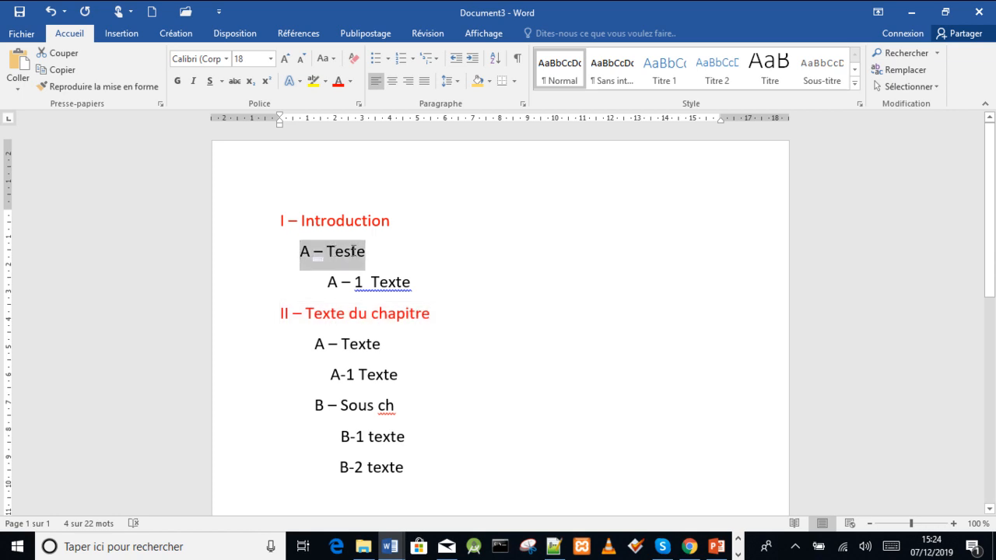
left_click(350, 82)
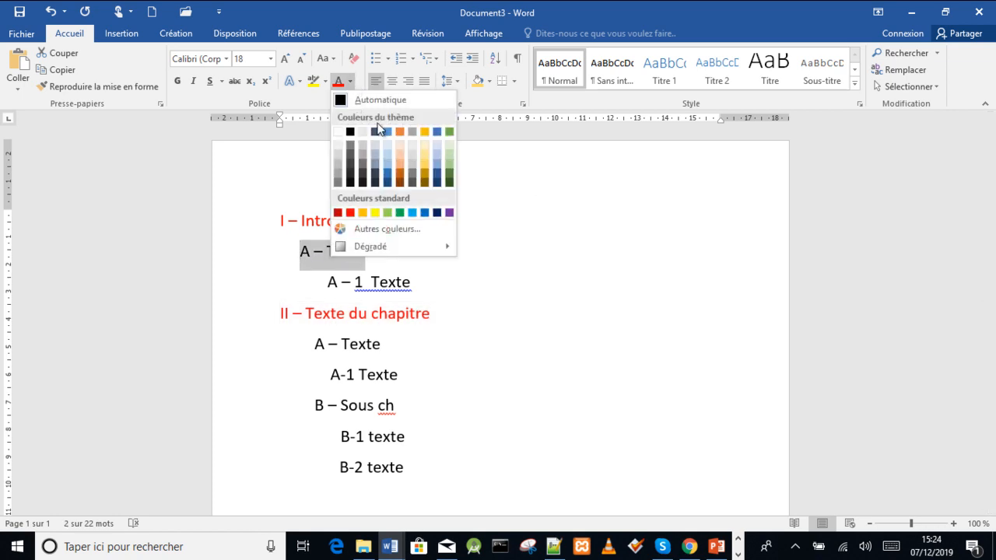
left_click(388, 182)
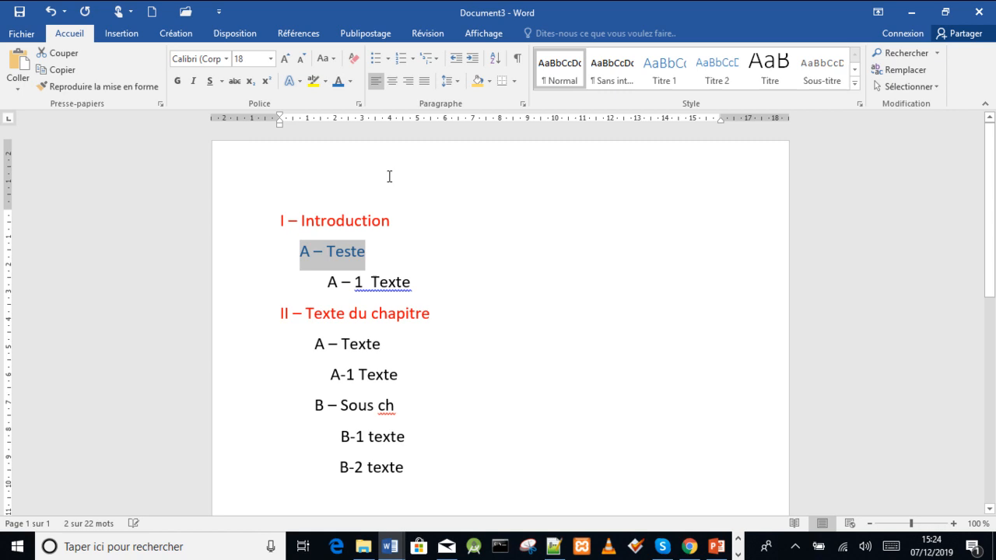
left_click(378, 253)
left_click_drag(382, 344, 314, 344)
left_click(337, 81)
left_click_drag(402, 405, 312, 409)
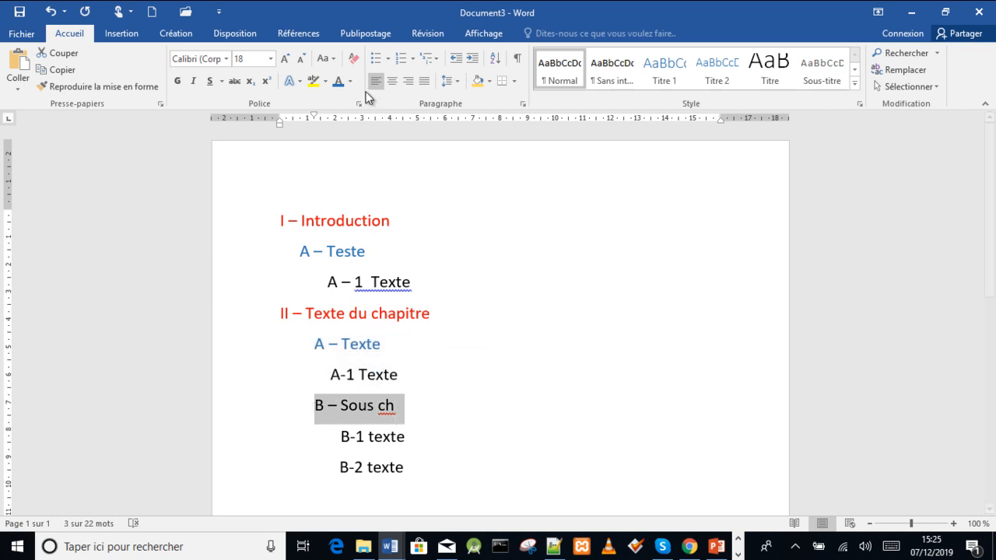
left_click(340, 84)
Select the third-level entries "A – 1 Texte" and "A-1 Texte" in turn to point out the third heading level
left_click(428, 281)
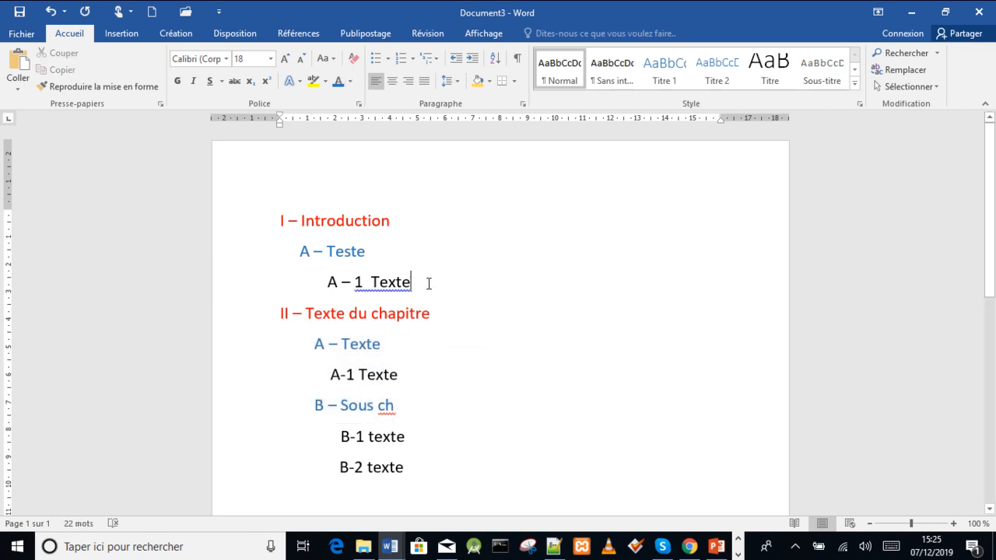
left_click_drag(327, 282, 411, 282)
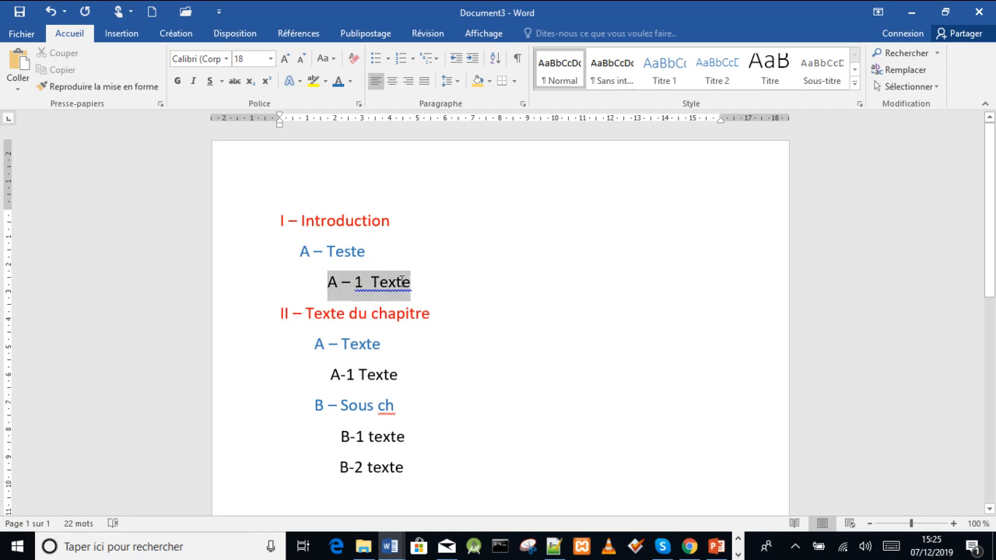
left_click(331, 374)
triple_click(365, 374)
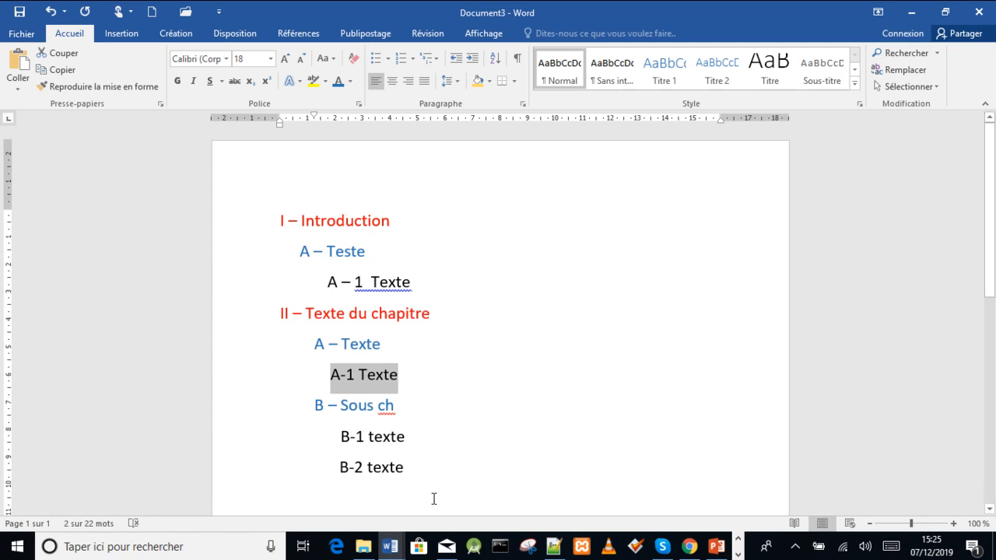
In Document1, apply the multilevel list linked to heading styles (1 Titre 1, 1.1 Titre 2, 1.1.1 Titre 3) to "L'Islam (Niveau1)"
mouse_move(392, 546)
left_click(325, 489)
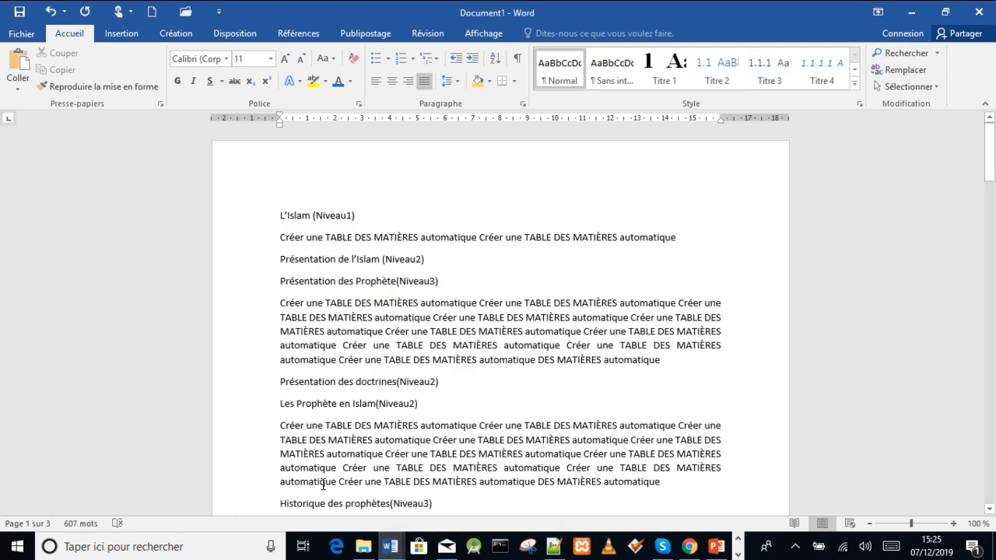
left_click_drag(332, 215, 281, 215)
left_click(382, 214)
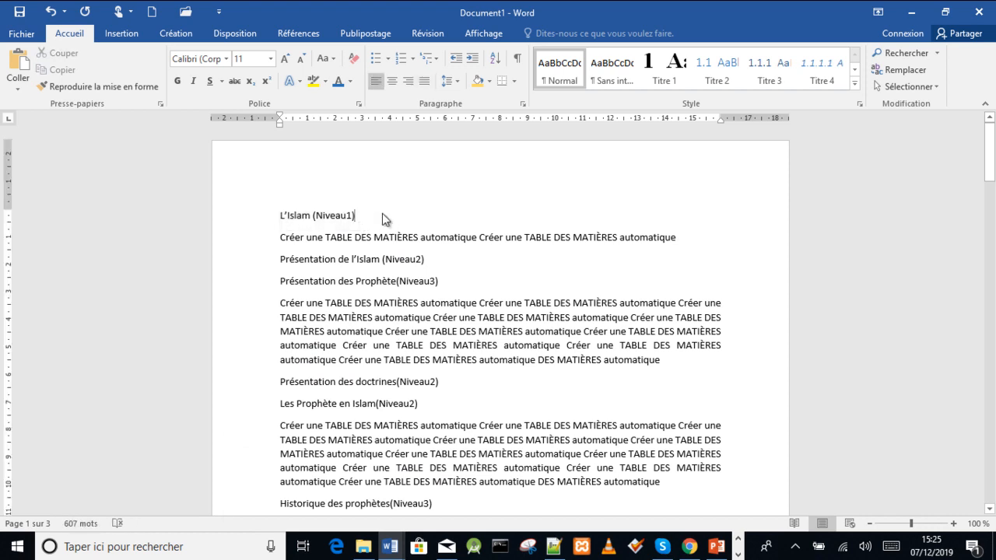
left_click(292, 215)
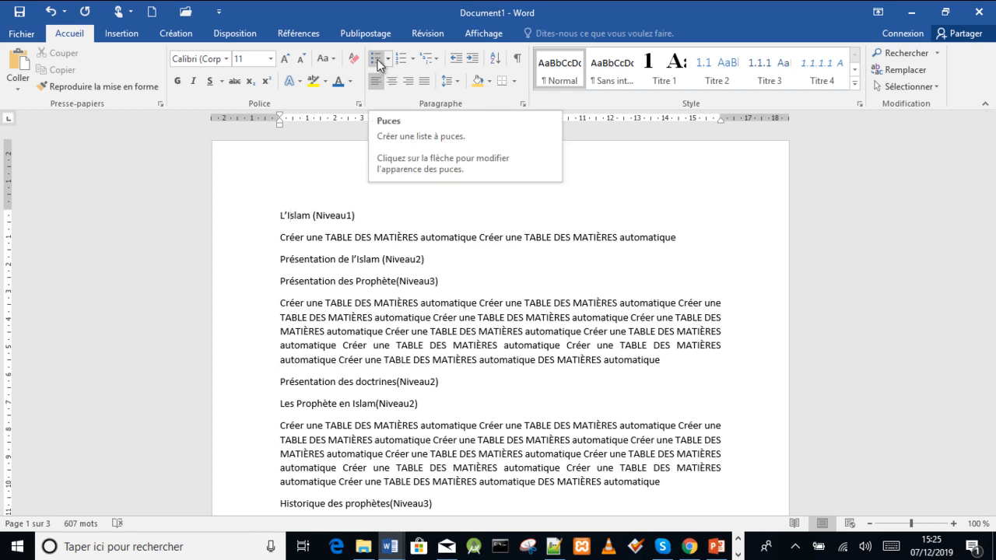
left_click(436, 60)
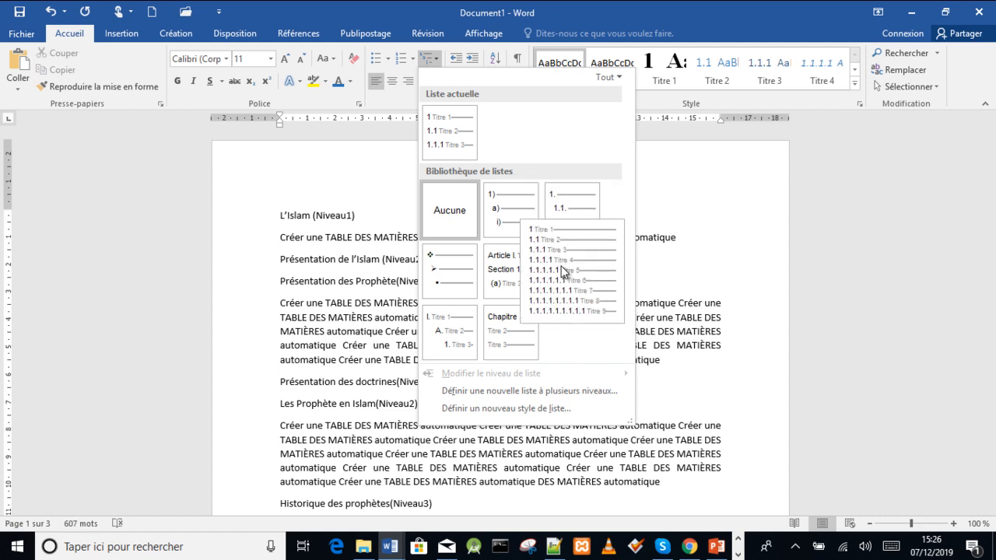
left_click(561, 271)
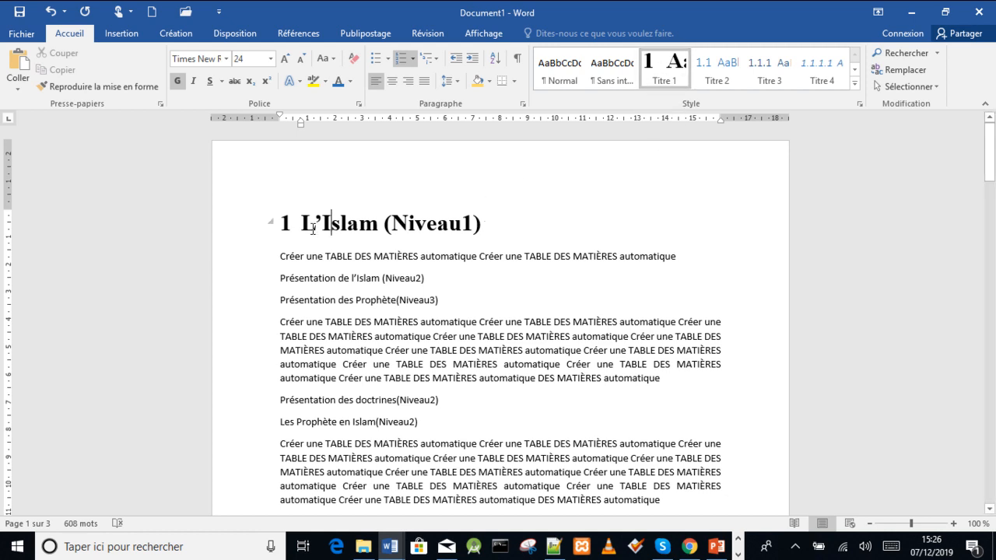
Apply the Titre 1 style to the headings "Le Christianisme(Niveau1)" and "Le boudisme(Niveau1)"
left_click_drag(991, 153, 991, 181)
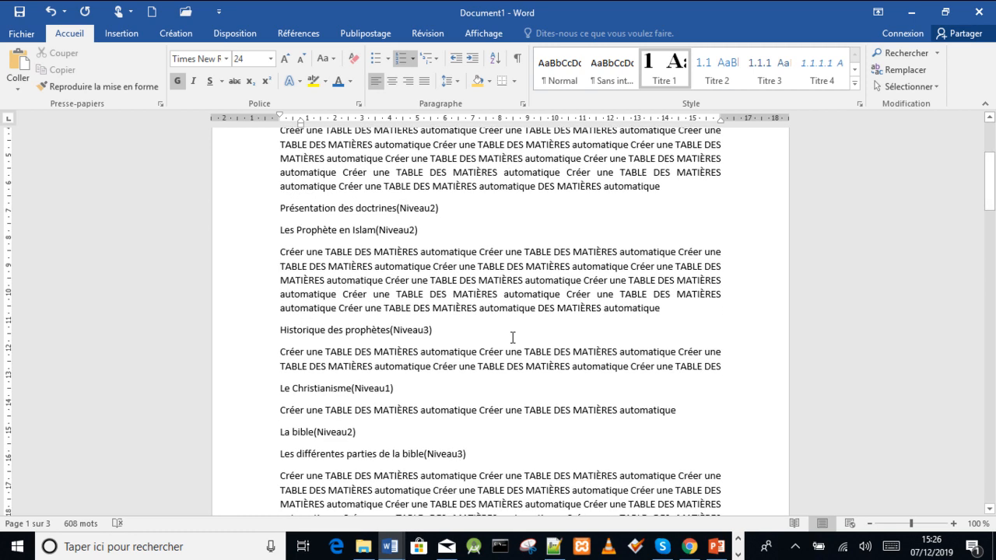
left_click(336, 388)
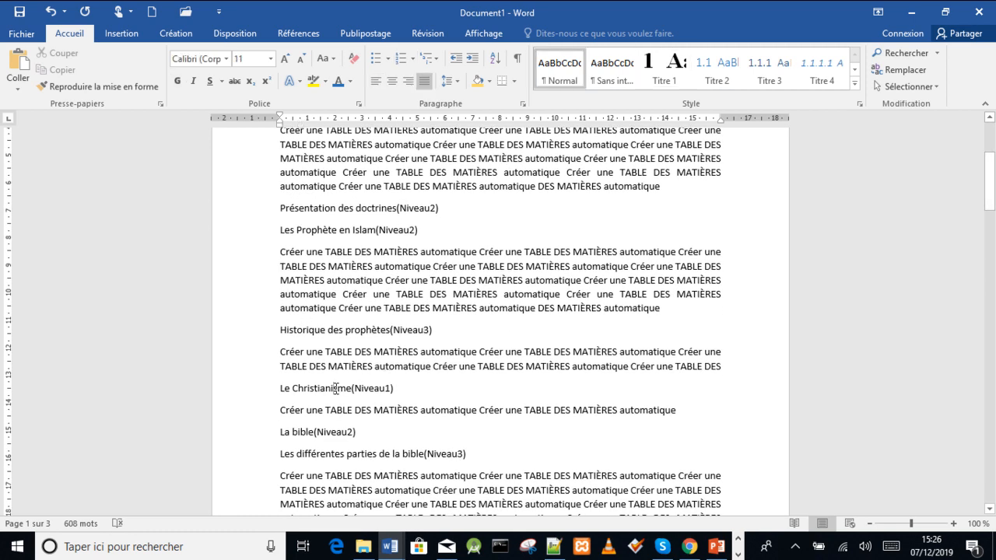
left_click(660, 70)
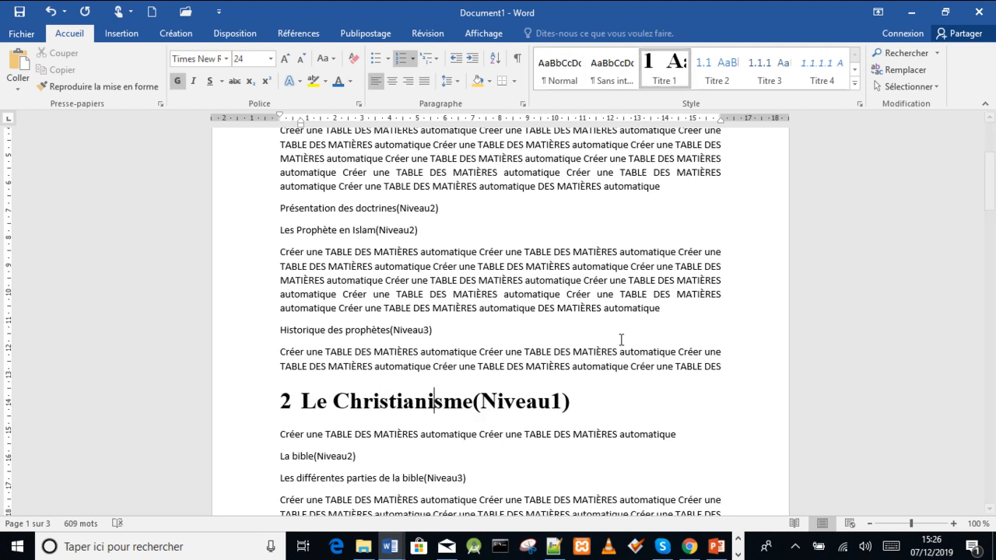
left_click_drag(991, 181, 992, 269)
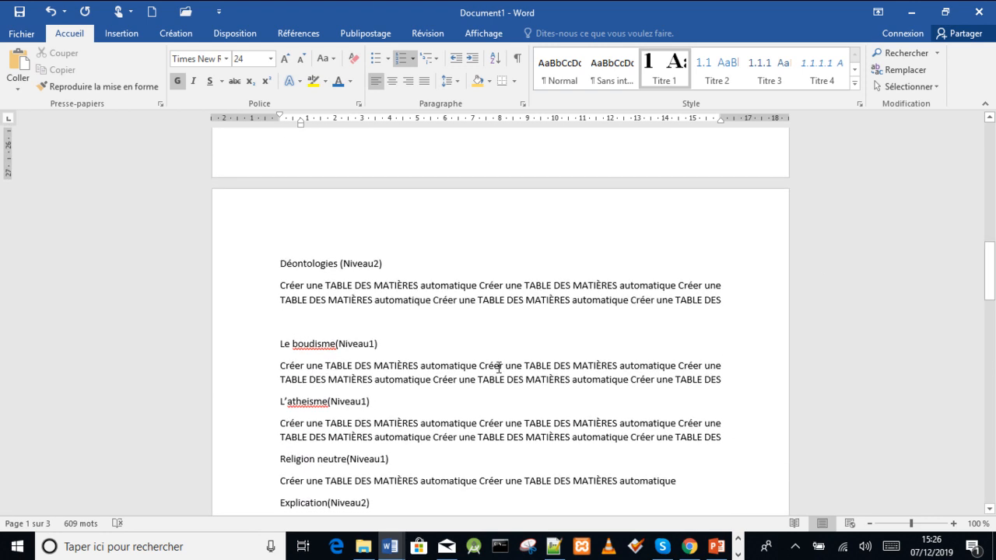
left_click(318, 345)
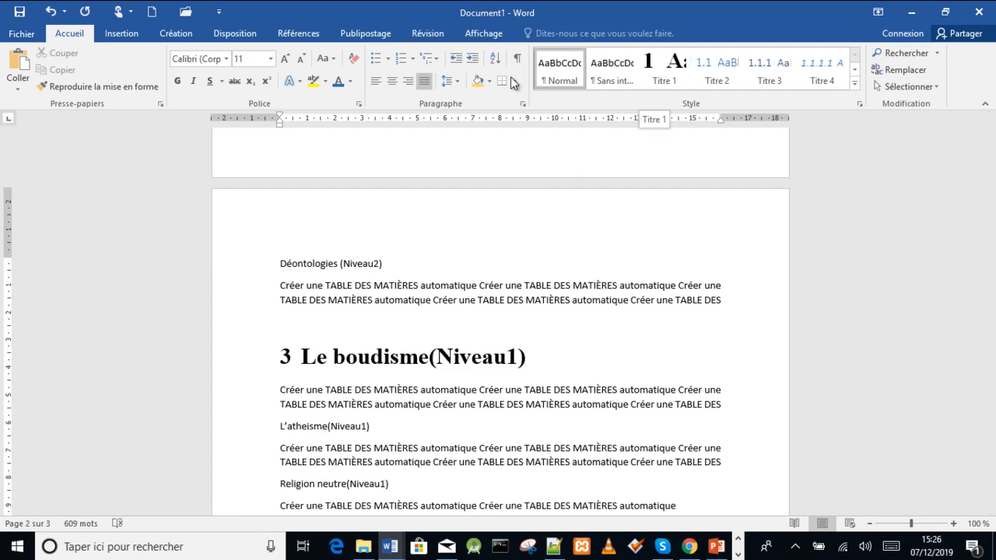
left_click(438, 59)
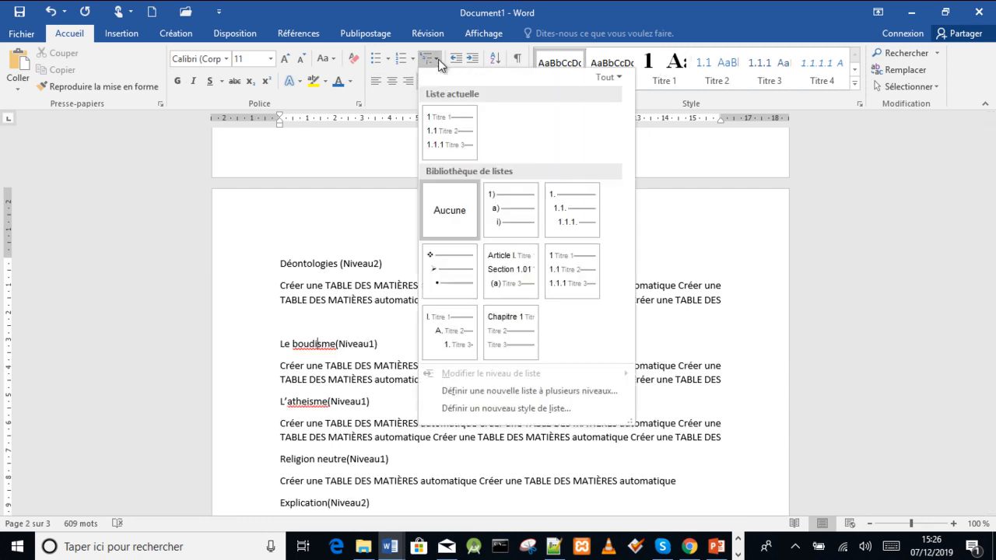
left_click(574, 248)
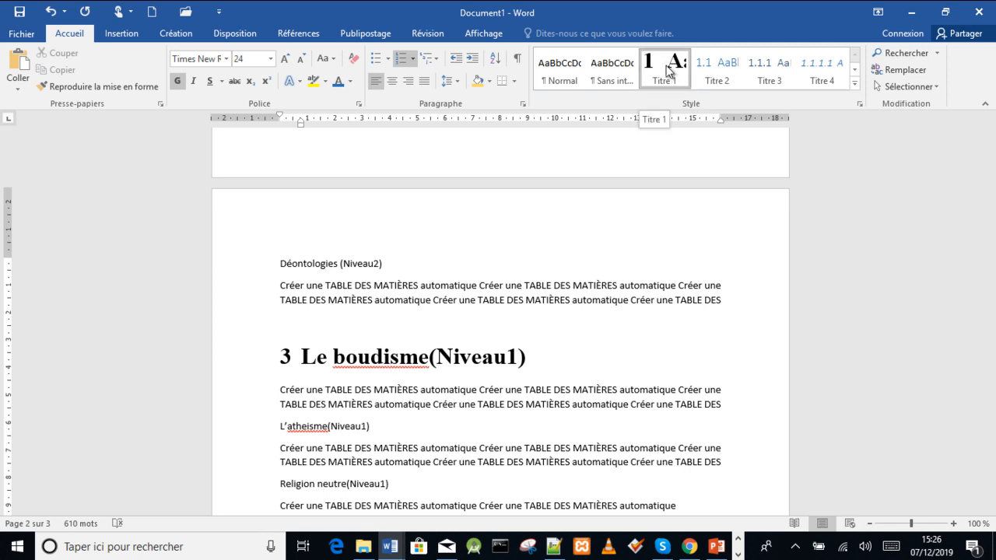
Apply the Titre 1 style to the headings "Religion neutre(Niveau1)", "L'atheisme(Niveau1)" and "Comprendre(Niveau1)"
left_click_drag(992, 267, 993, 295)
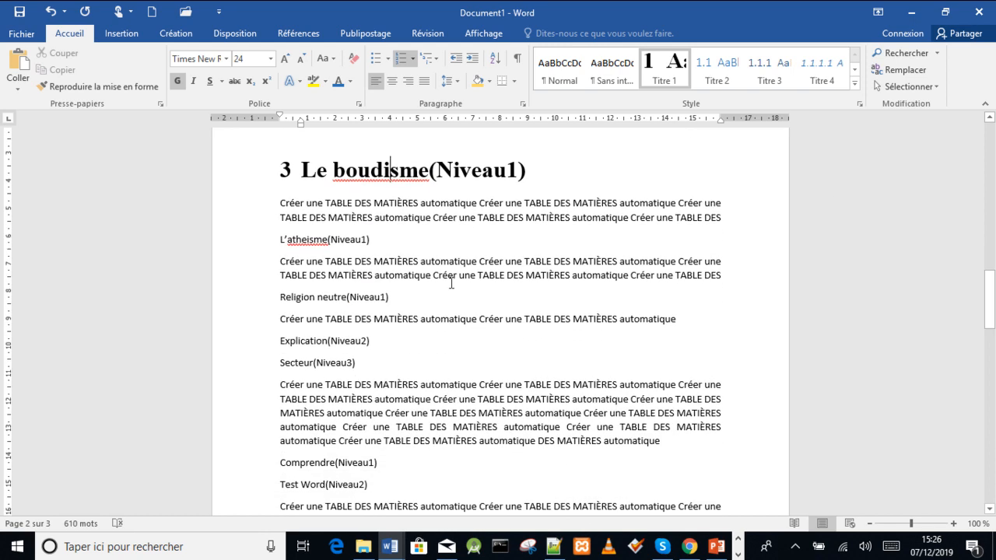
left_click(327, 295)
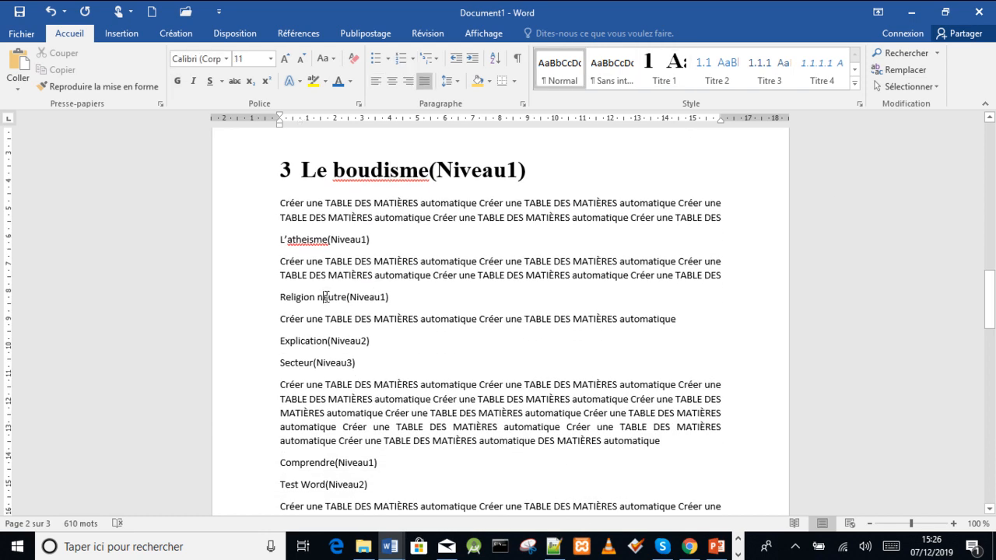
left_click(674, 63)
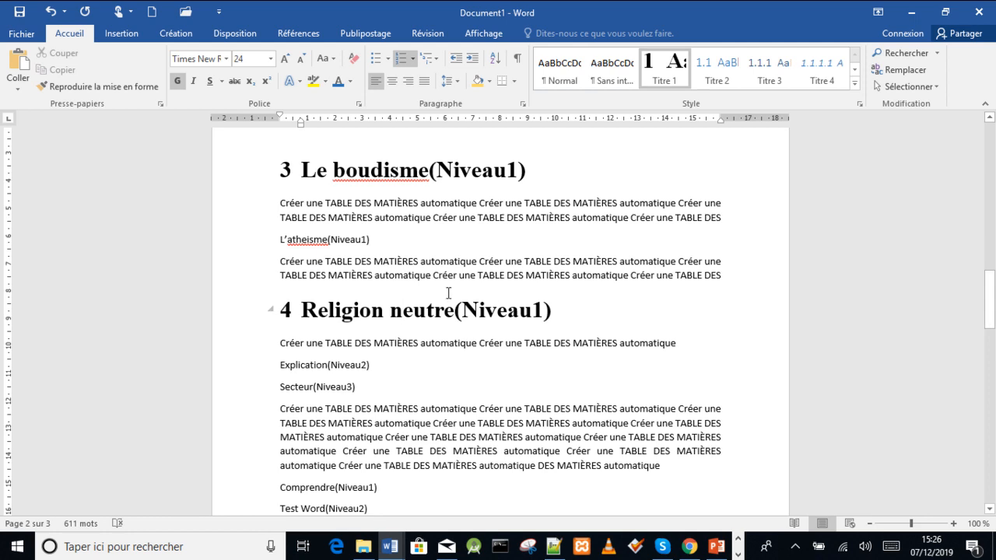
left_click(319, 238)
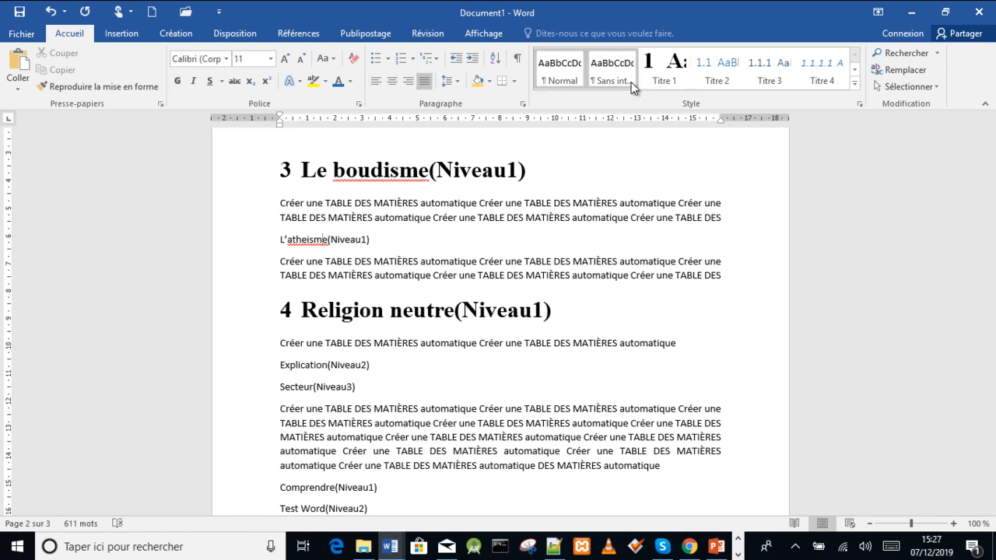
left_click(655, 64)
left_click_drag(990, 294, 992, 327)
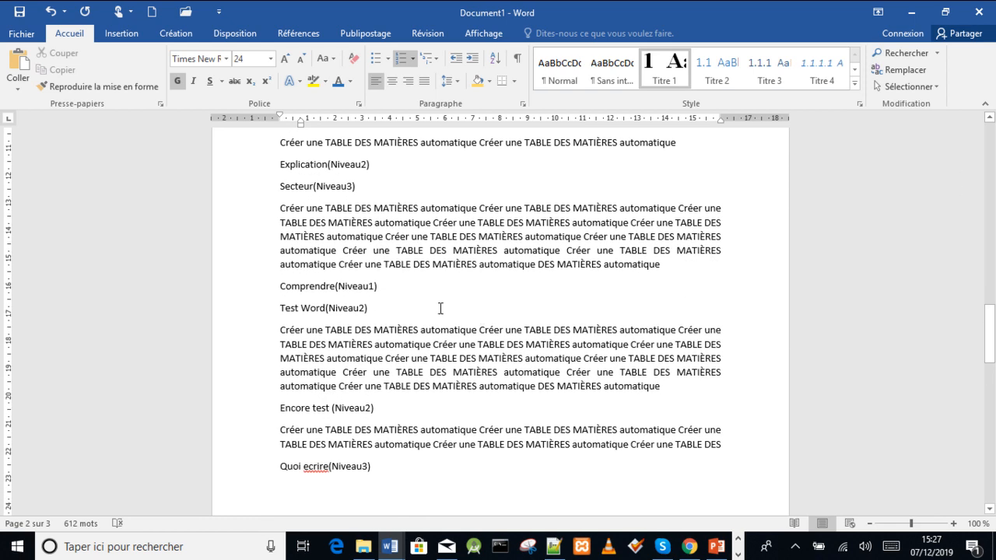
left_click(336, 287)
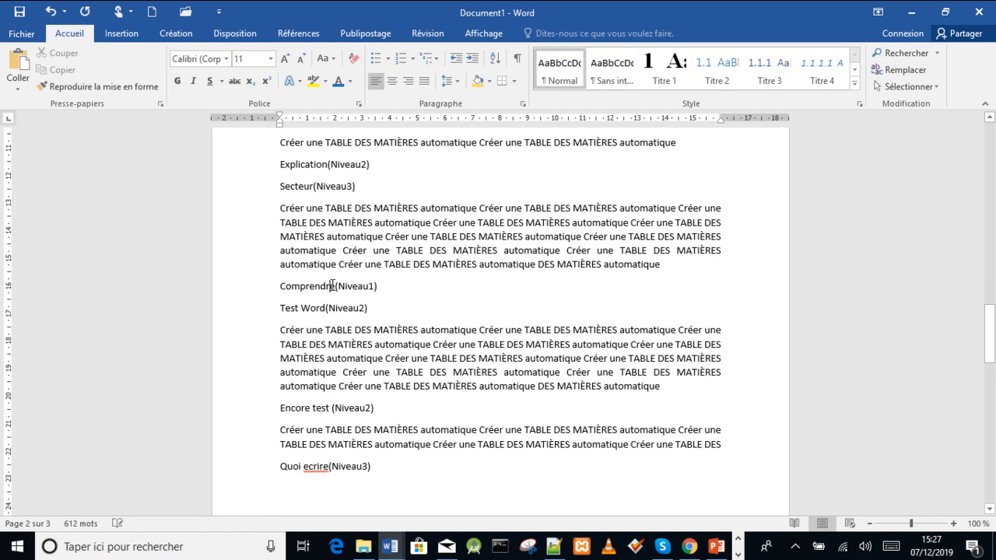
left_click(659, 78)
Consult the coloured outline in Document3 and apply the Titre 2 style to "Présentation de l'Islam (Niveau2)" in Document1
left_click_drag(992, 334, 994, 148)
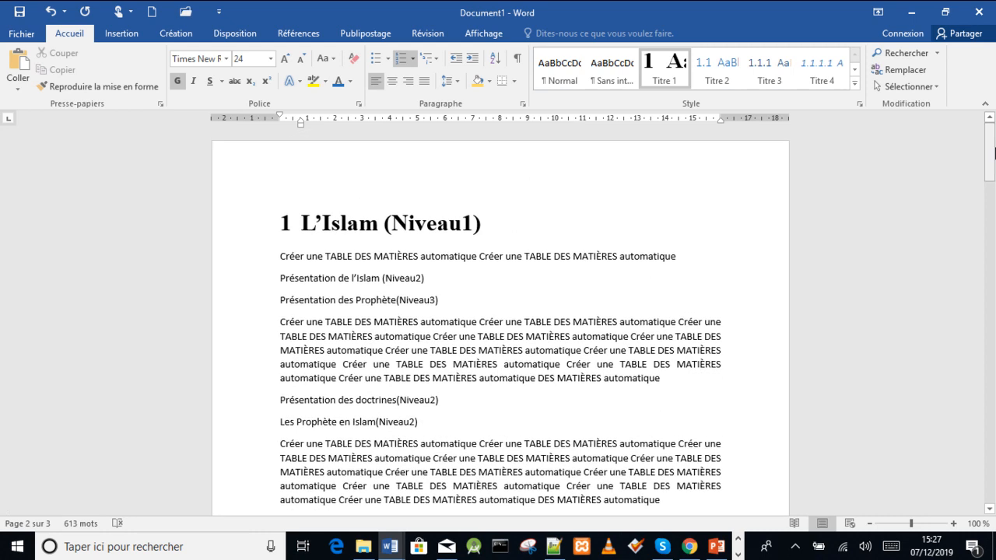
left_click(410, 278)
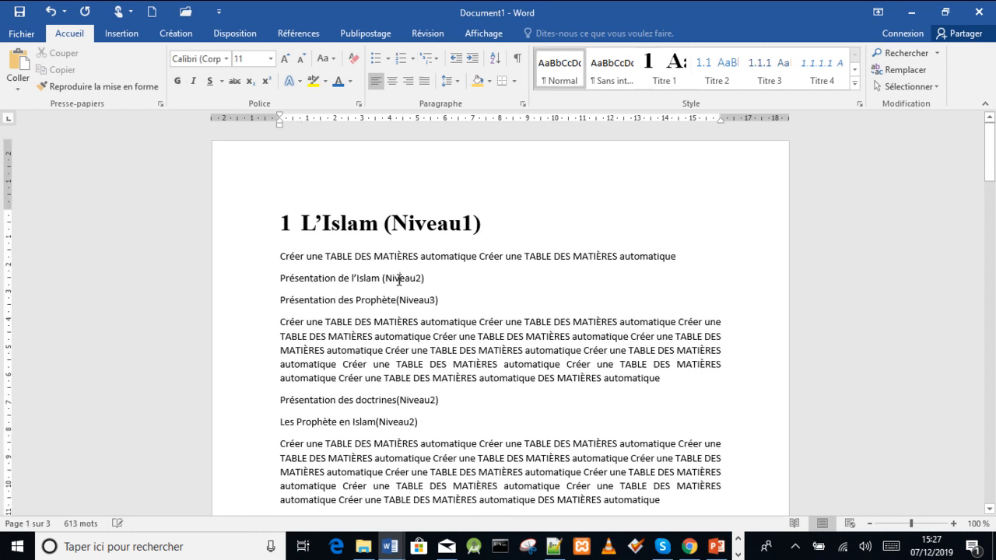
left_click(389, 546)
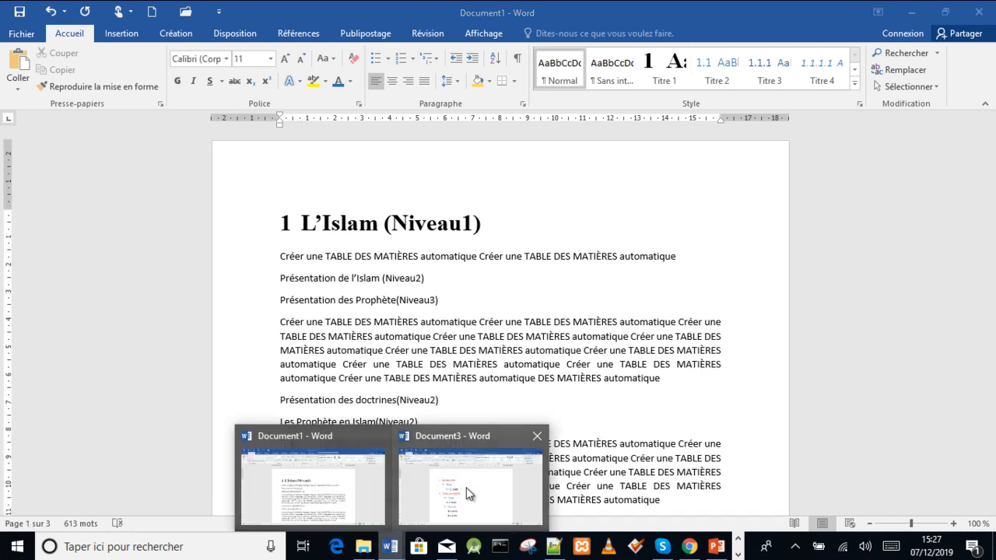
left_click(438, 513)
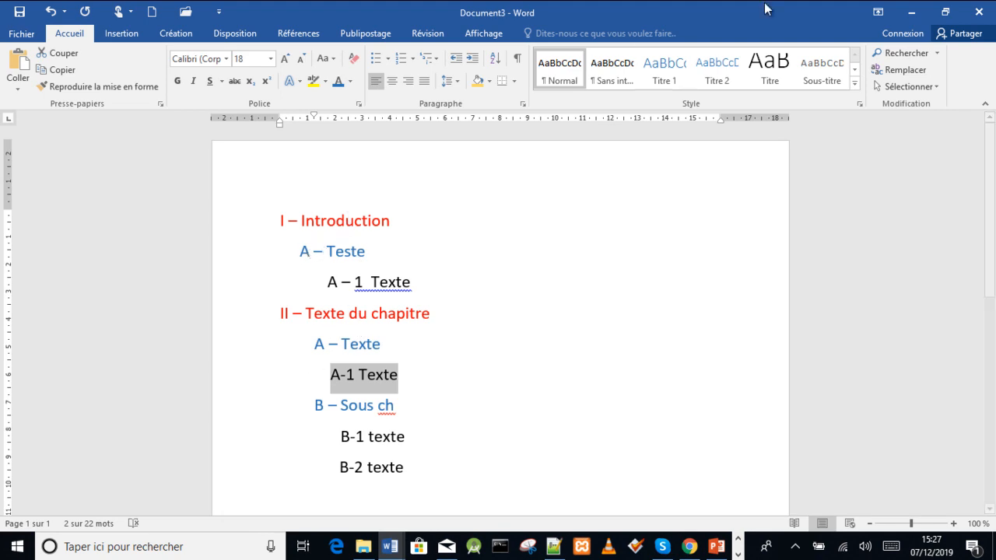
left_click(912, 17)
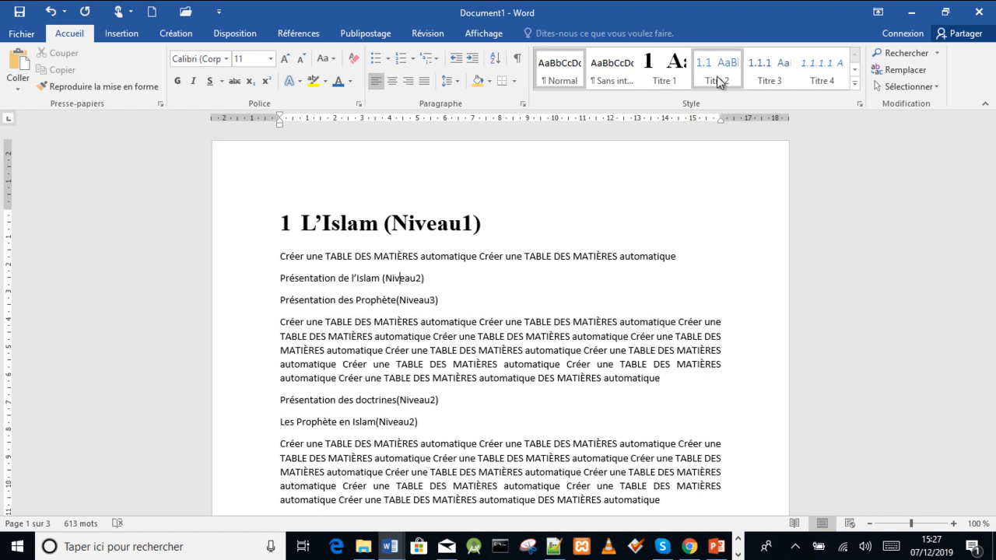
left_click(717, 76)
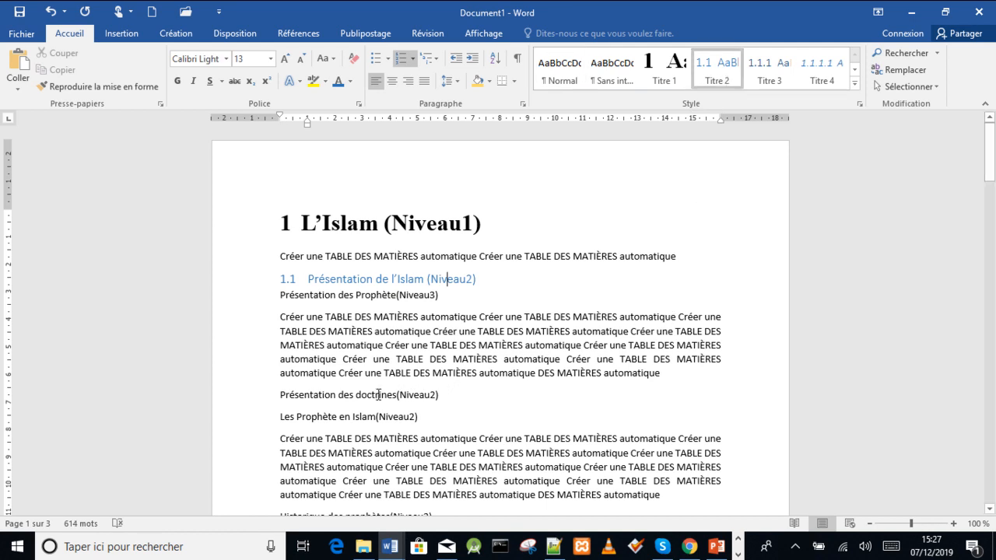
Apply the Titre 2 style to the headings "Présentation des doctrines(Niveau2)" and "Les Prophète en Islam(Niveau2)"
left_click(379, 394)
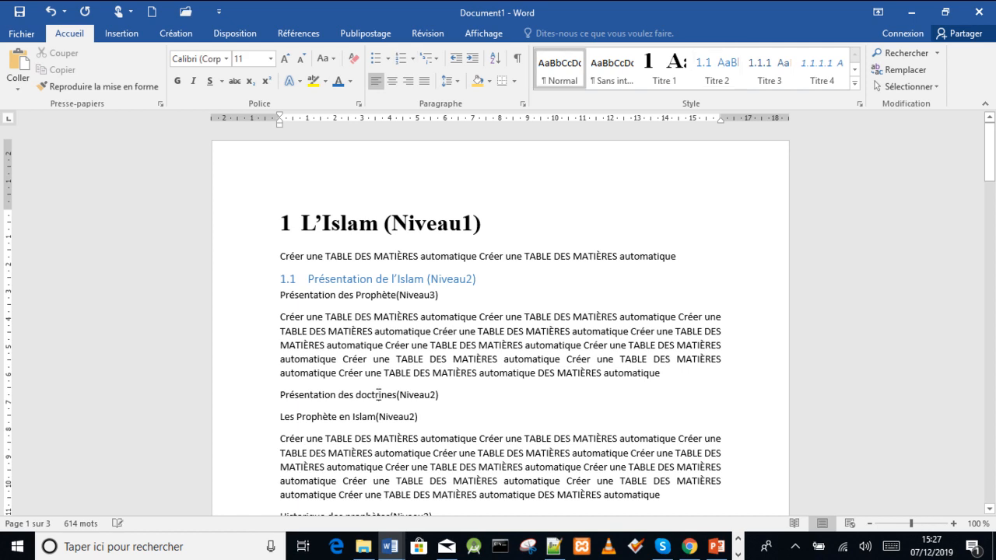
left_click(721, 67)
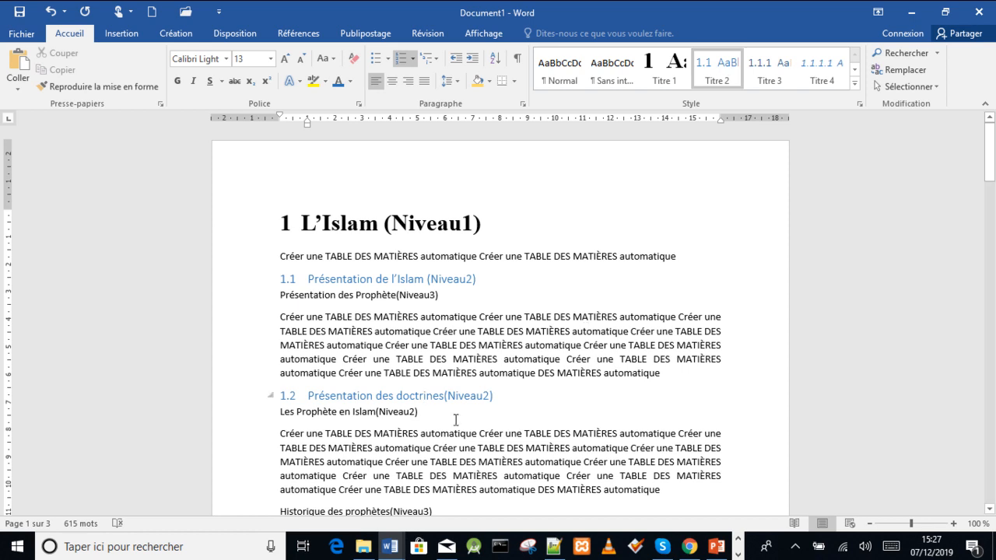
left_click_drag(993, 182, 992, 189)
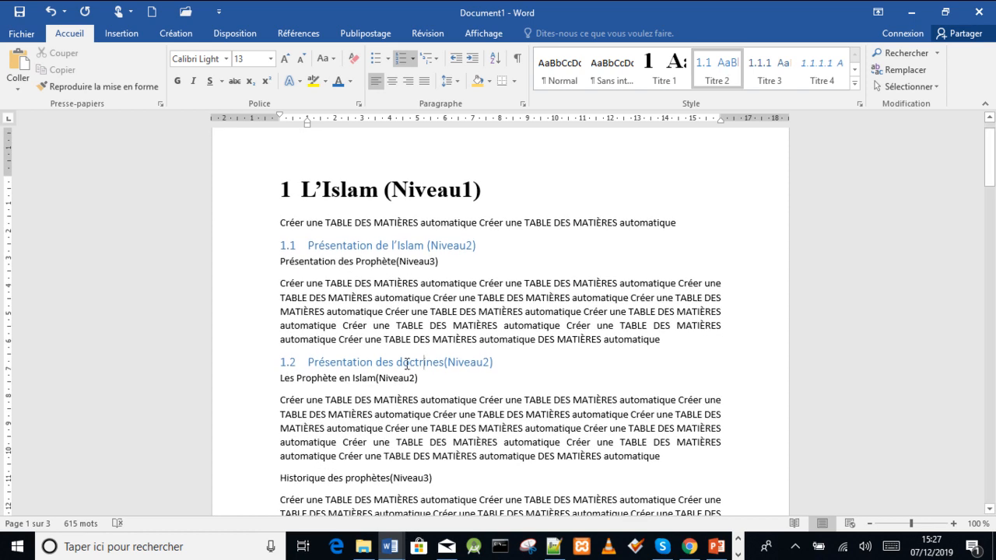
left_click(366, 379)
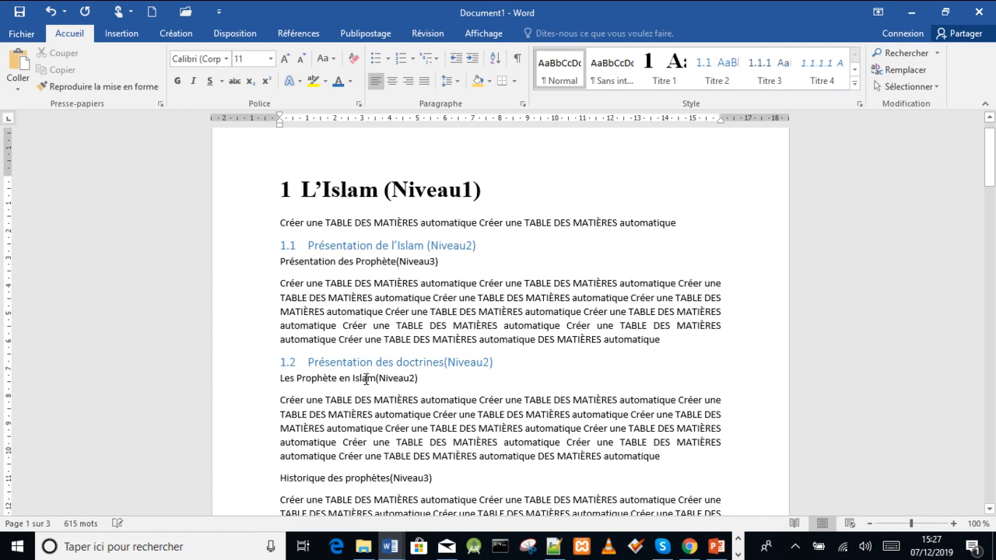
left_click(717, 69)
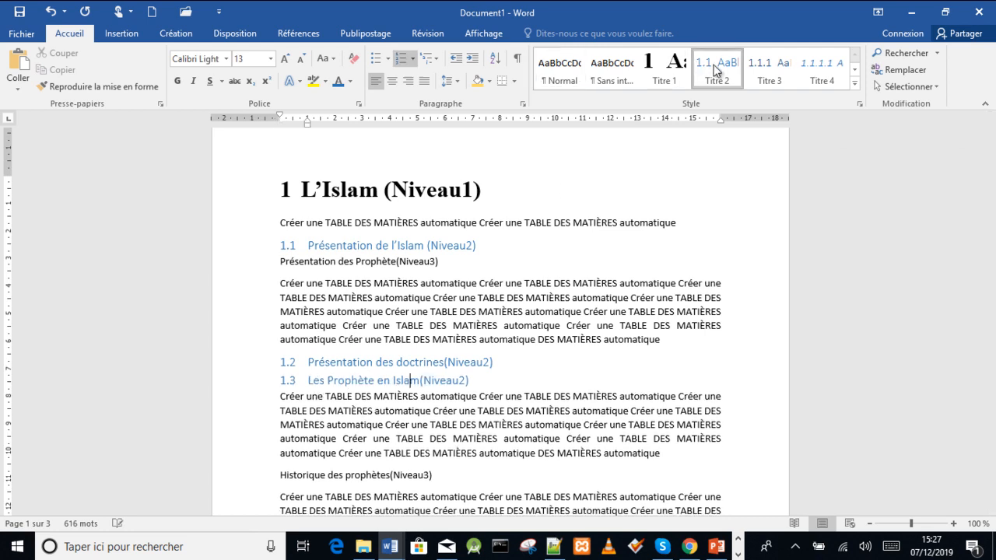
Apply the Titre 3 style to the heading "Historique des prophètes(Niveau3)"
left_click(413, 476)
left_click(768, 82)
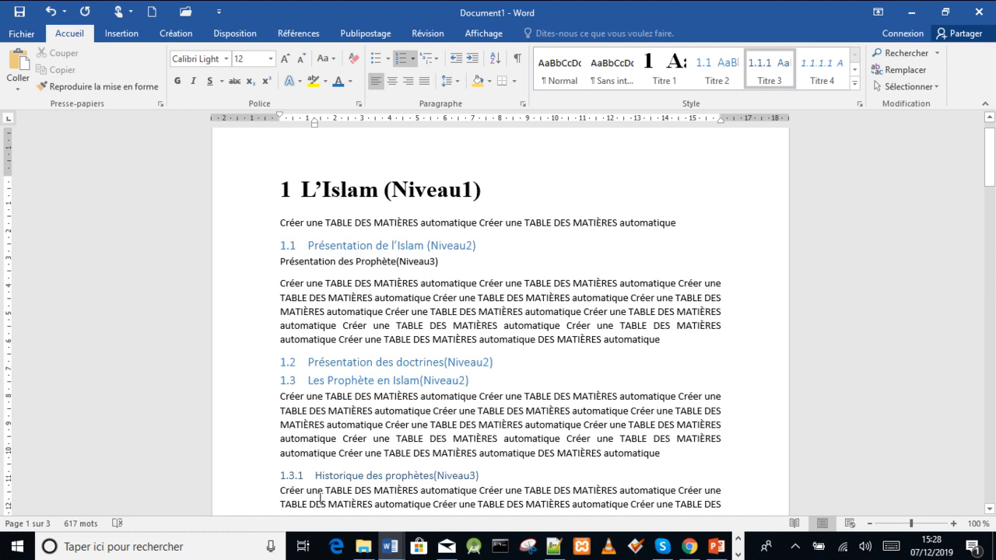
Apply the Titre 2 style to "La bible(Niveau2)" and the Titre 3 style to "Les différentes parties de la bible(Niveau3)"
left_click_drag(994, 169, 993, 204)
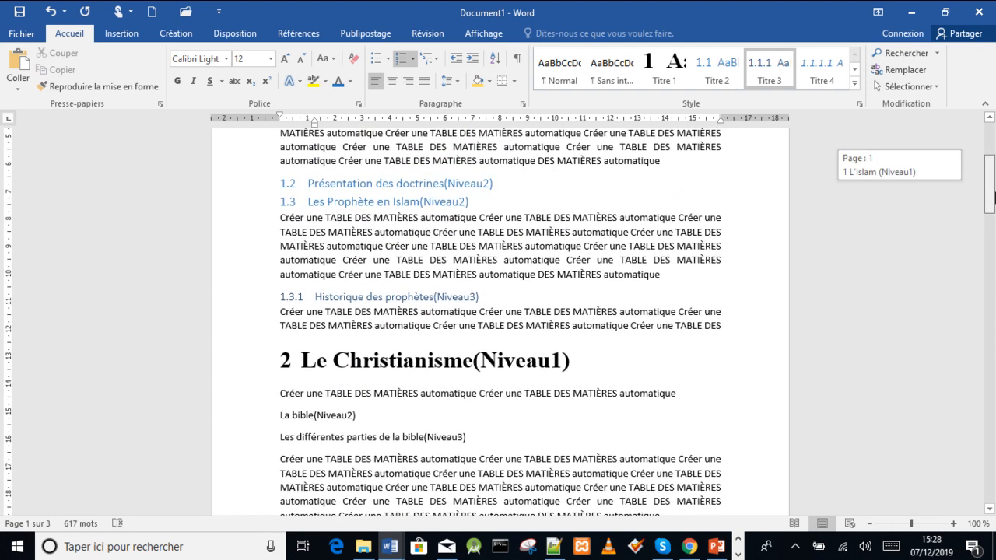
left_click(528, 363)
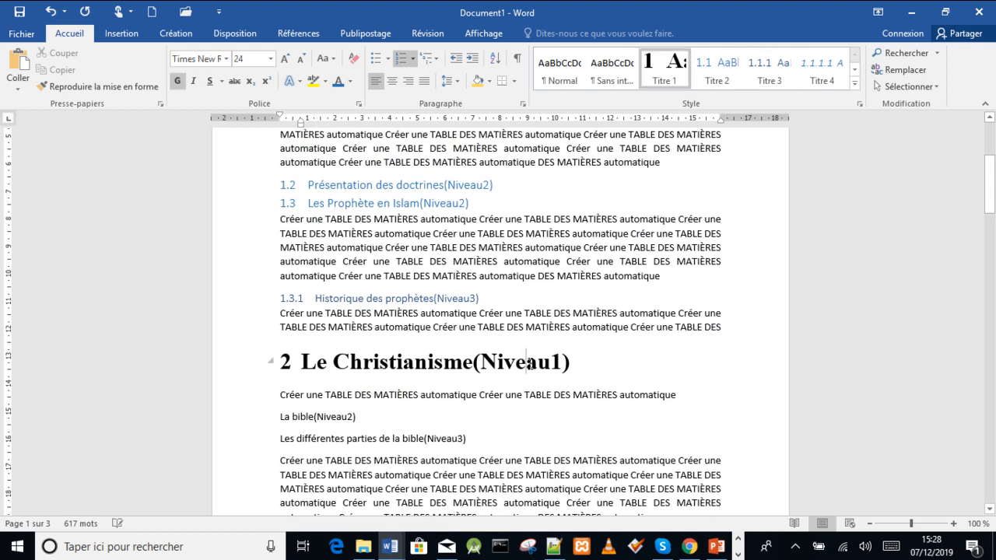
left_click(343, 417)
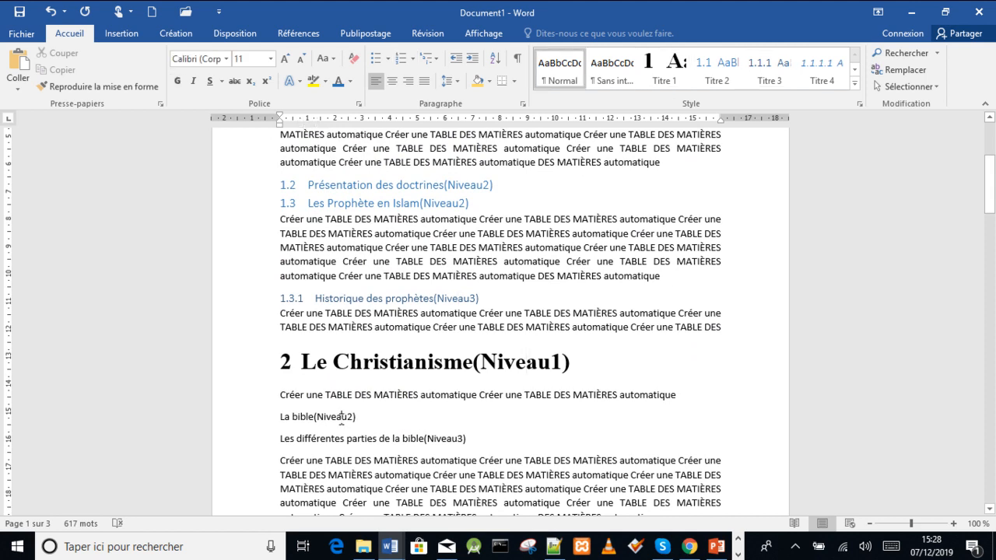
left_click(714, 74)
left_click(448, 433)
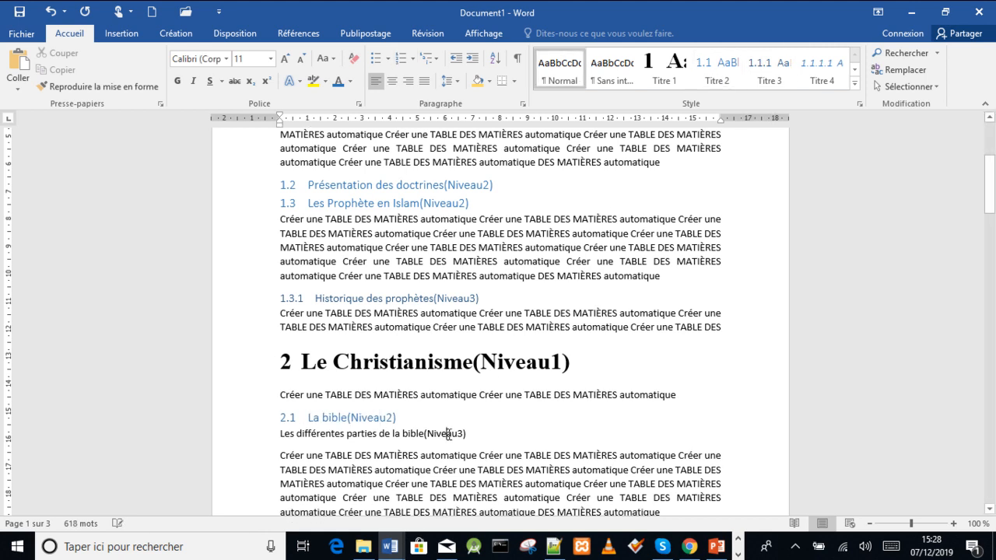
left_click(769, 69)
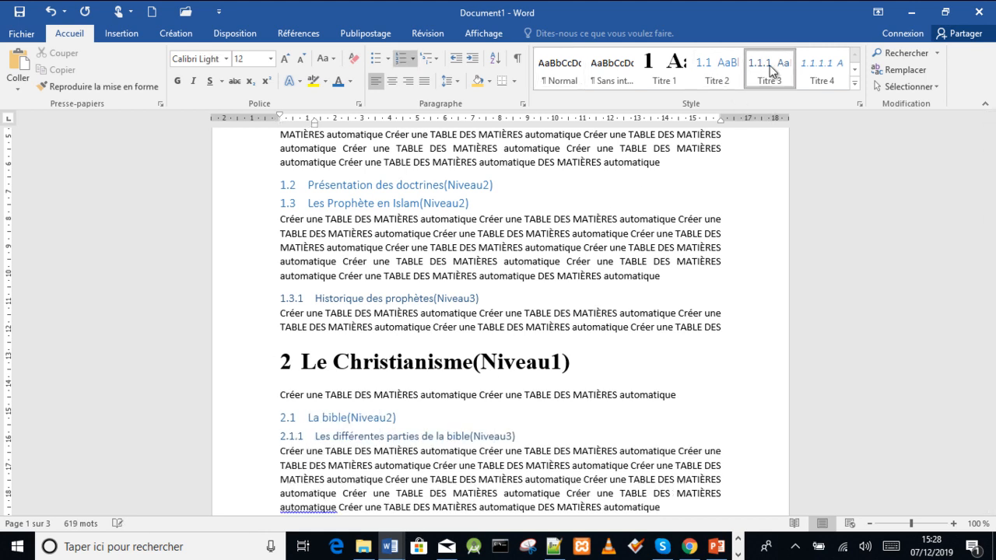
Apply the Titre 2 style to the headings "Les doctrines(Niveau2)" and "Déontologies (Niveau2)"
left_click_drag(994, 199, 993, 237)
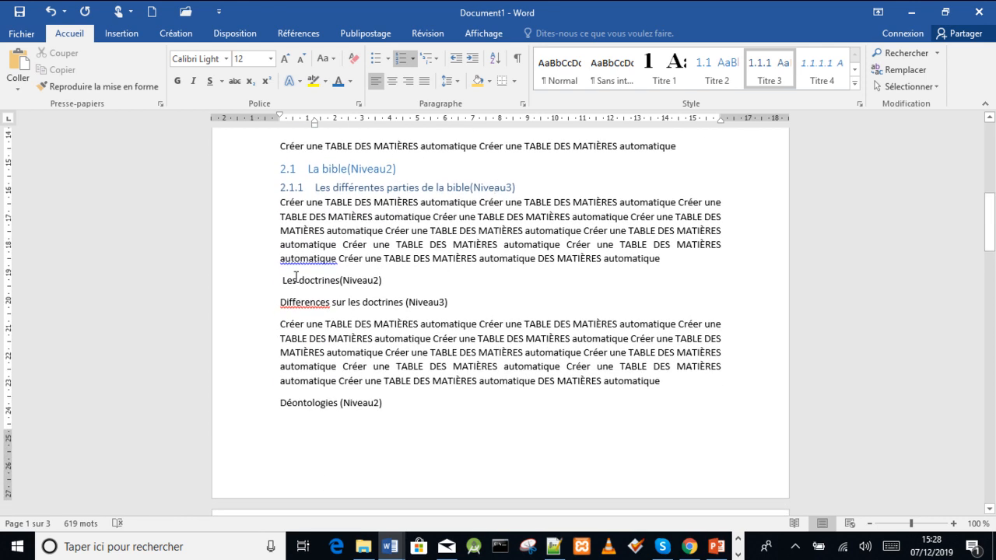
left_click(306, 280)
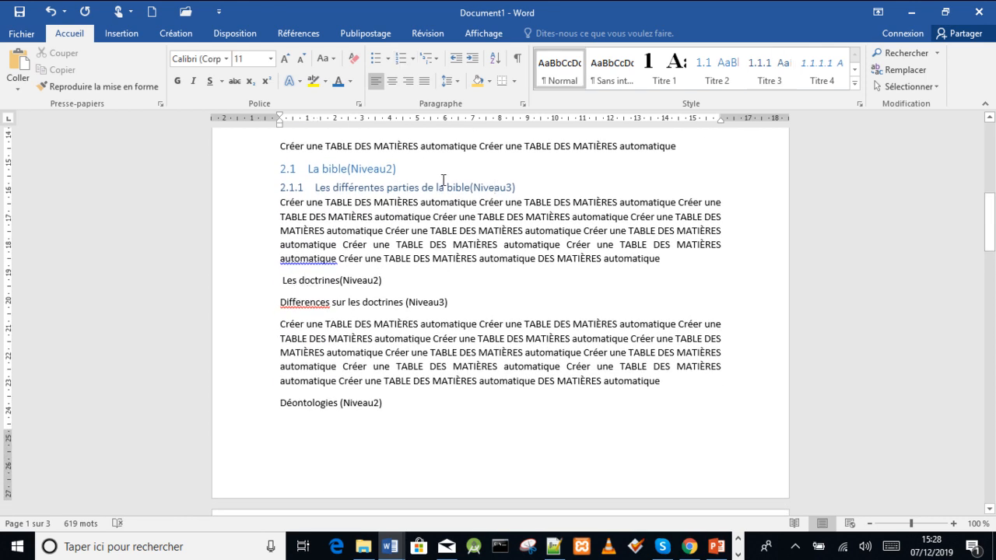
left_click(715, 78)
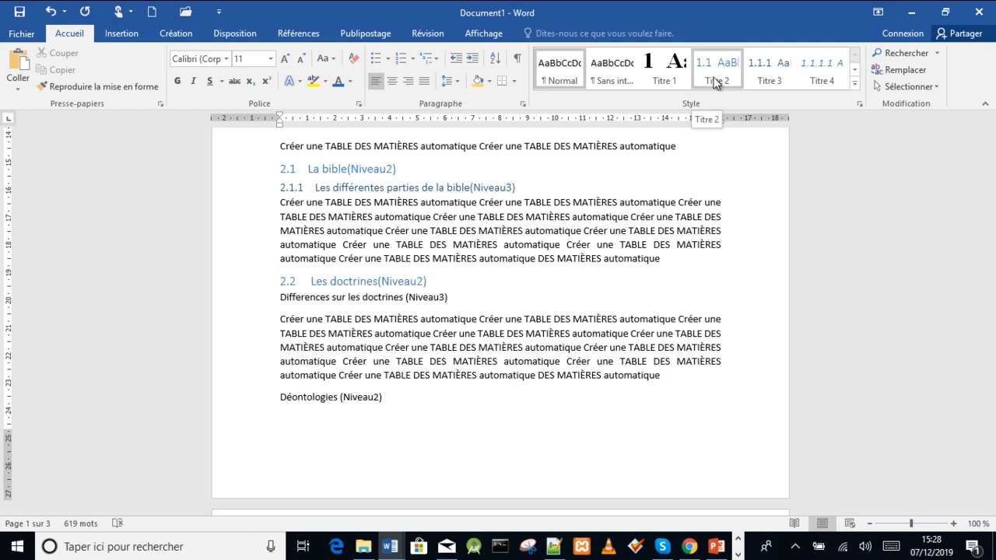
left_click(318, 397)
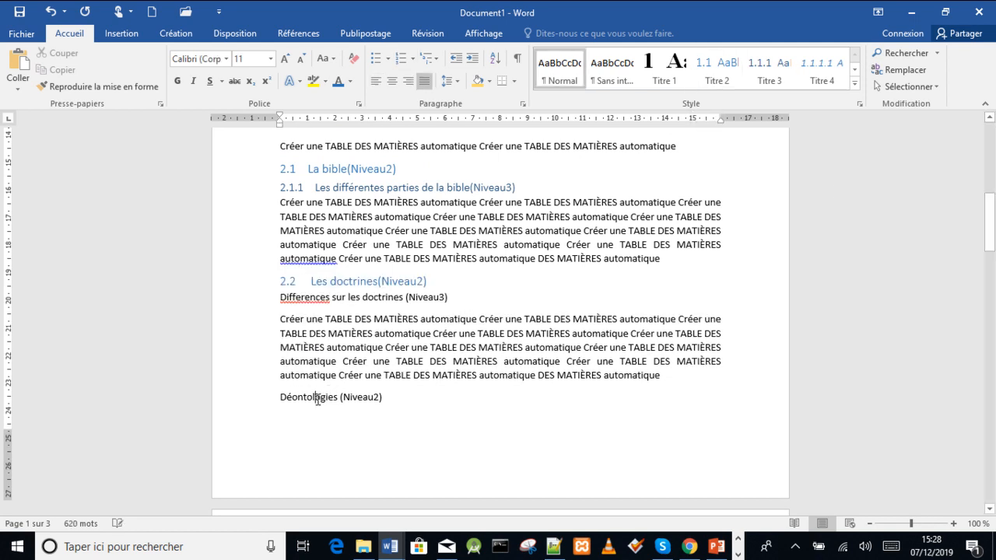
left_click(716, 76)
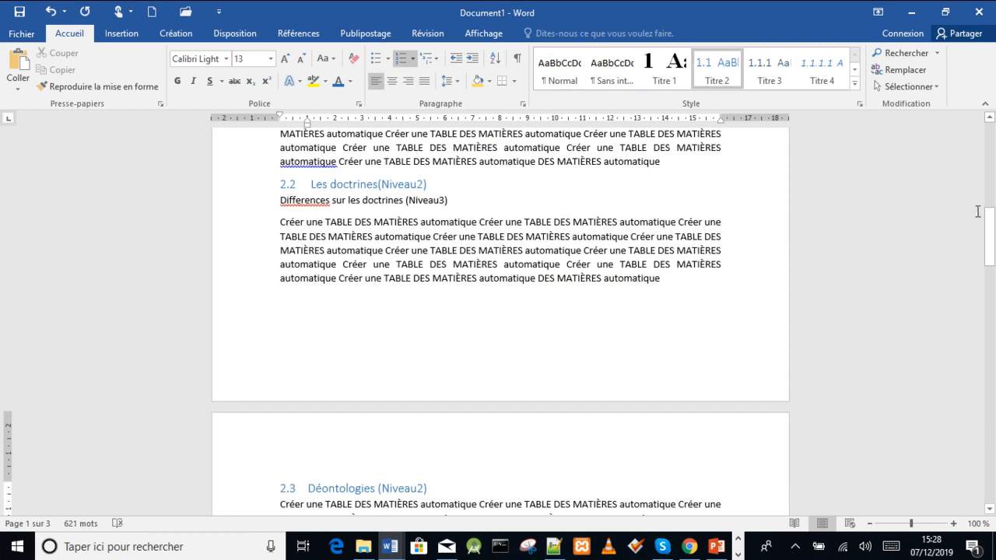
Under "Religion neutre(Niveau1)", apply the Titre 2 style to "Explication(Niveau2)" and the Titre 3 style to "Secteur(Niveau3)"
left_click_drag(989, 237, 994, 307)
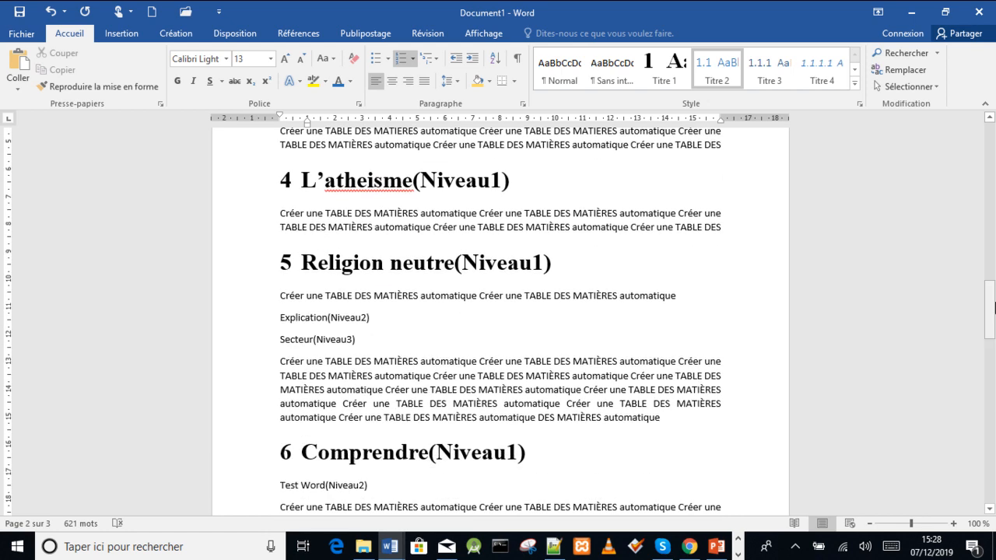
left_click(346, 317)
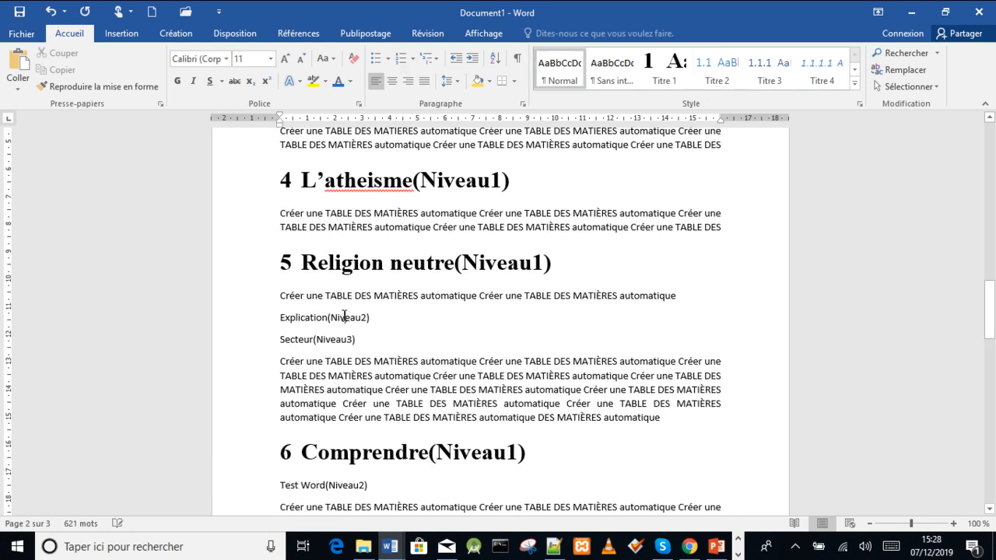
left_click(716, 76)
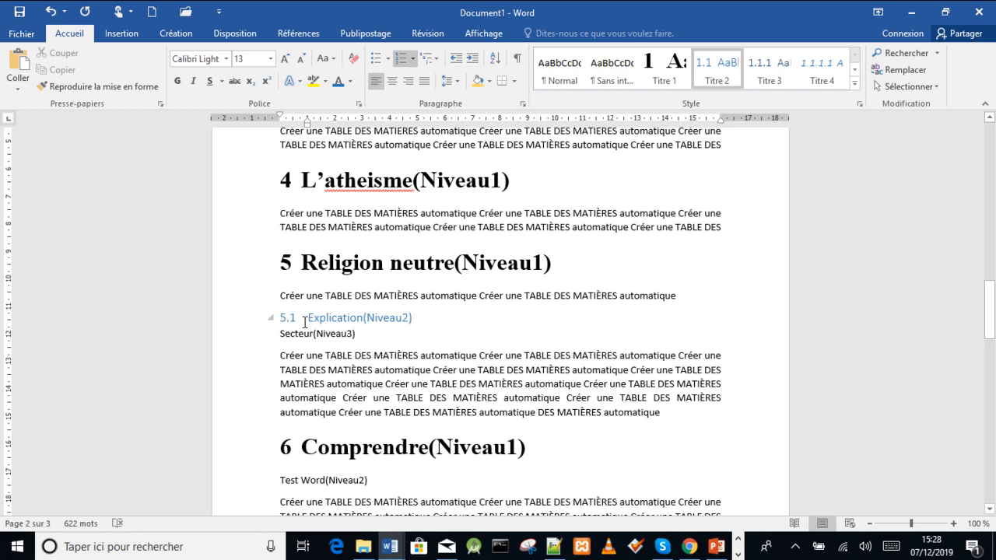
left_click(309, 333)
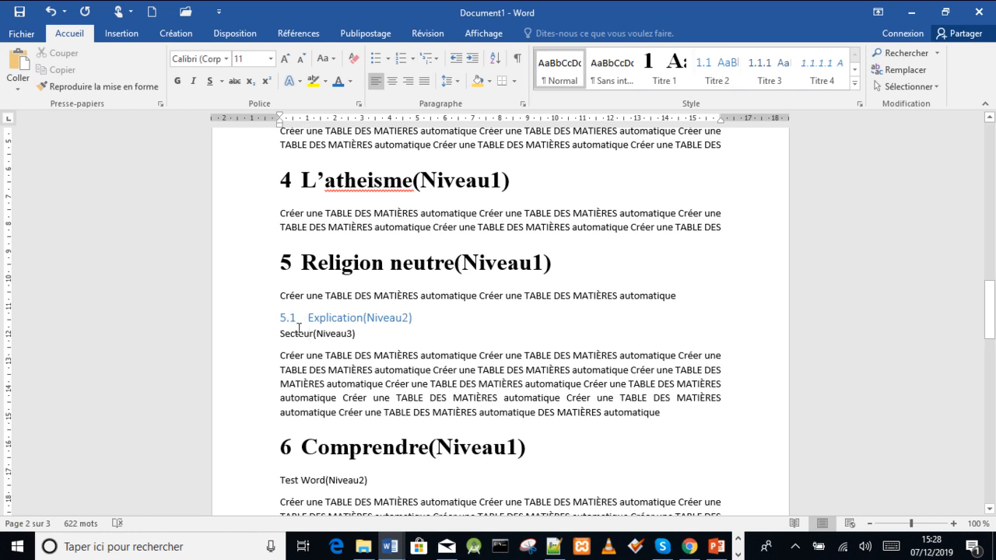
left_click(769, 67)
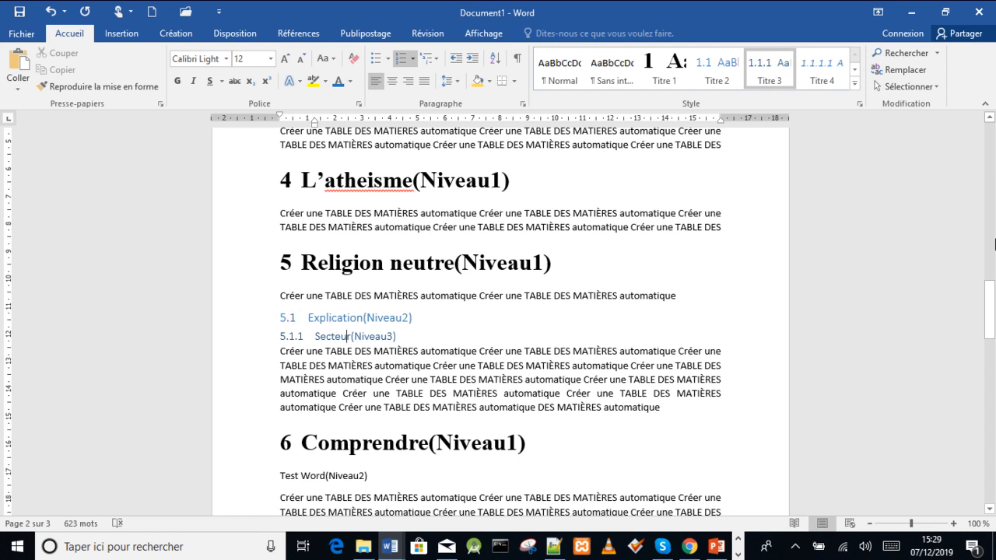
Under "Comprendre(Niveau1)", apply the Titre 2 style to "Test Word(Niveau2)" and the Titre 3 style to "Quoi ecrire(Niveau3)"
left_click_drag(990, 301, 993, 335)
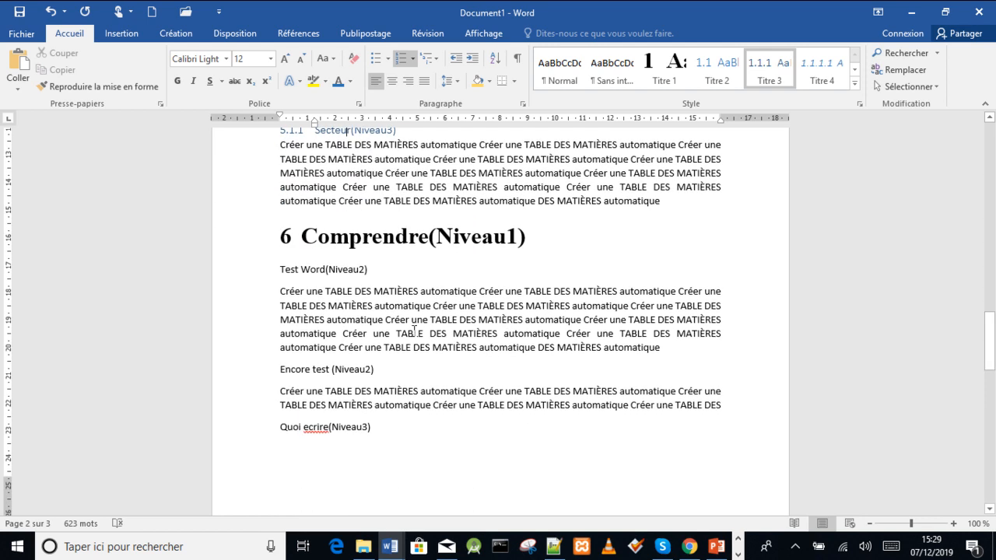
left_click(307, 269)
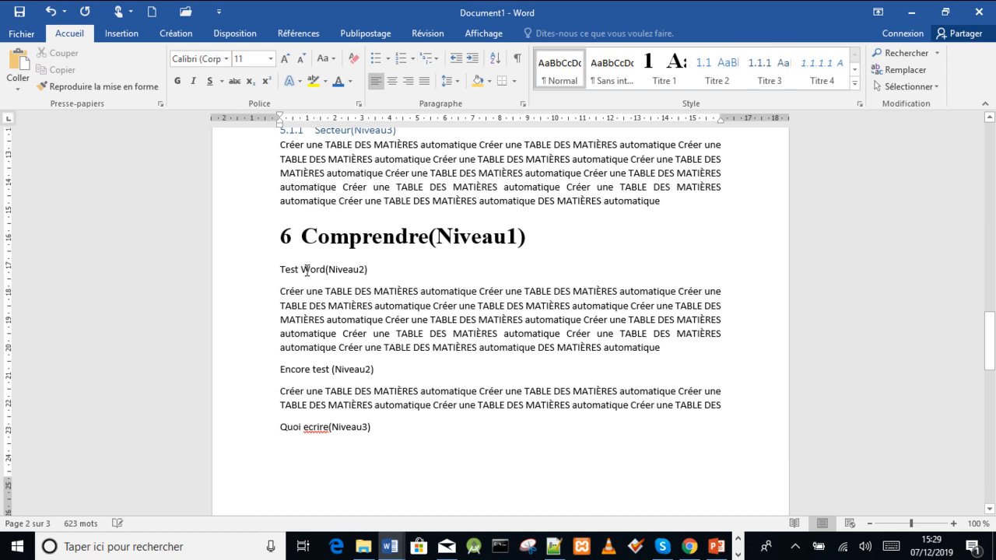
left_click(722, 78)
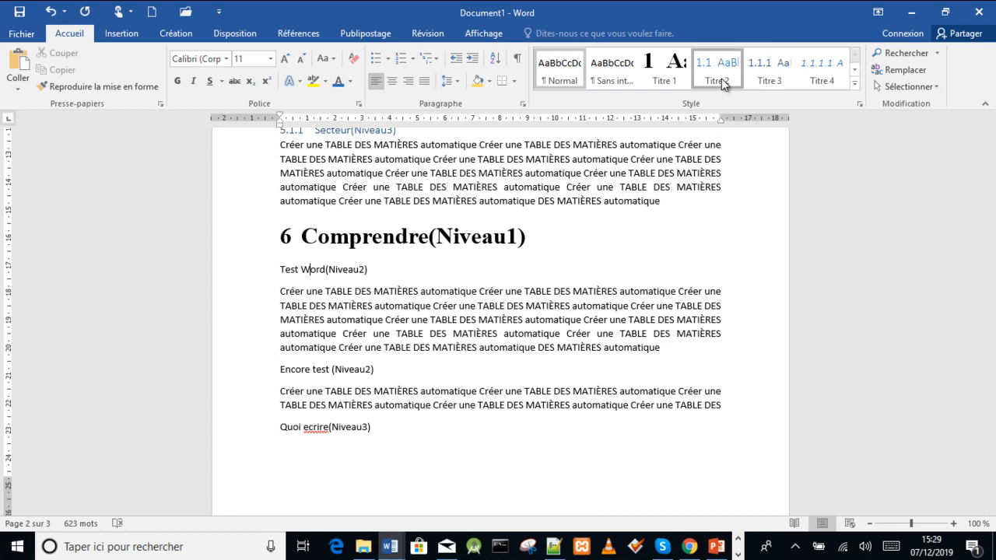
left_click(350, 410)
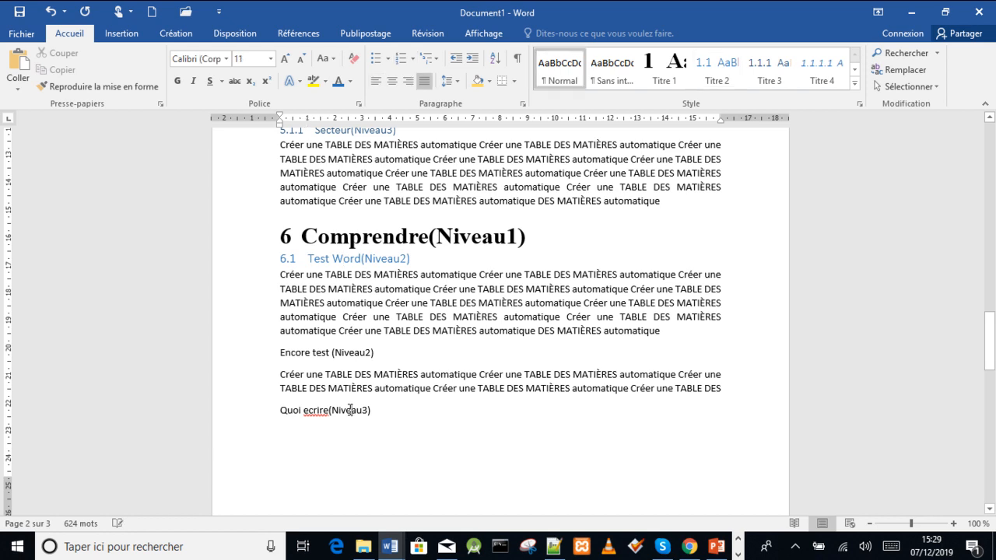
left_click(769, 69)
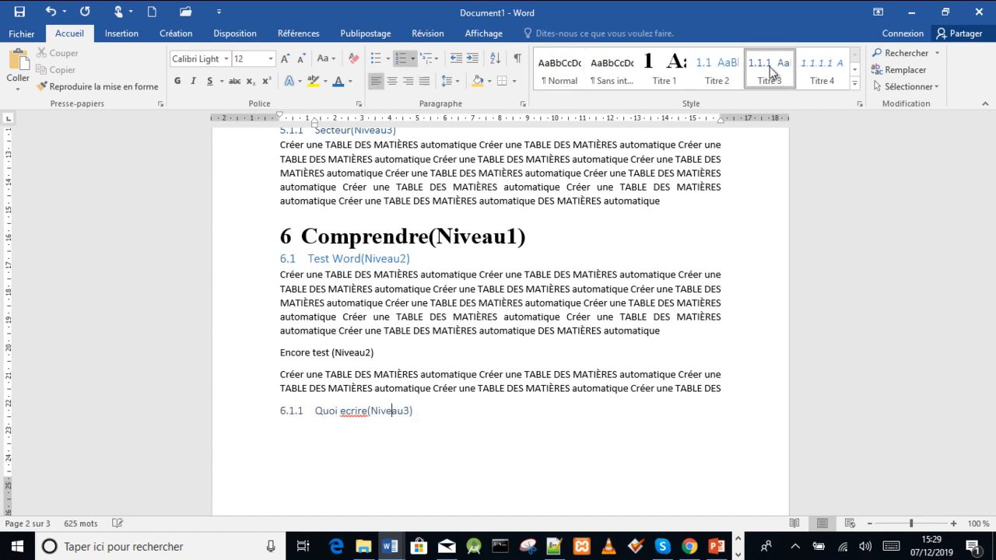
Start modifying the Titre 1 style from the heading "L'Islam (Niveau1)" and set its font to Adobe Gothic Std B
left_click_drag(990, 354, 992, 135)
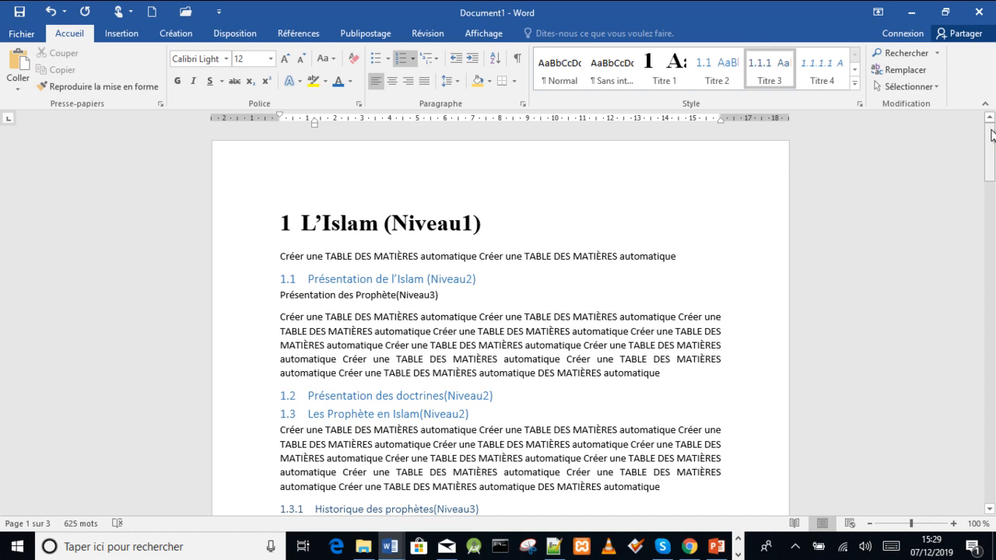
left_click(360, 224)
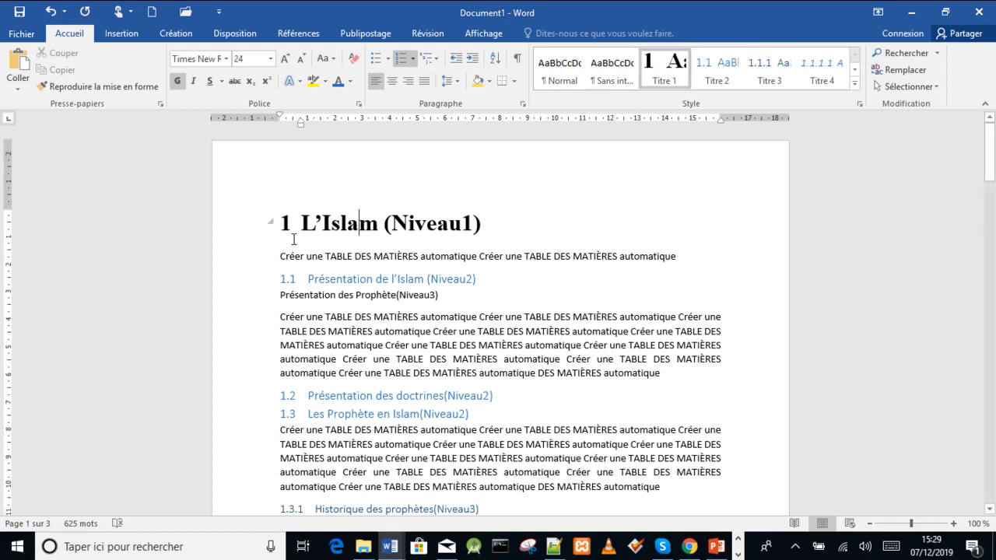
left_click(331, 220)
left_click(340, 224)
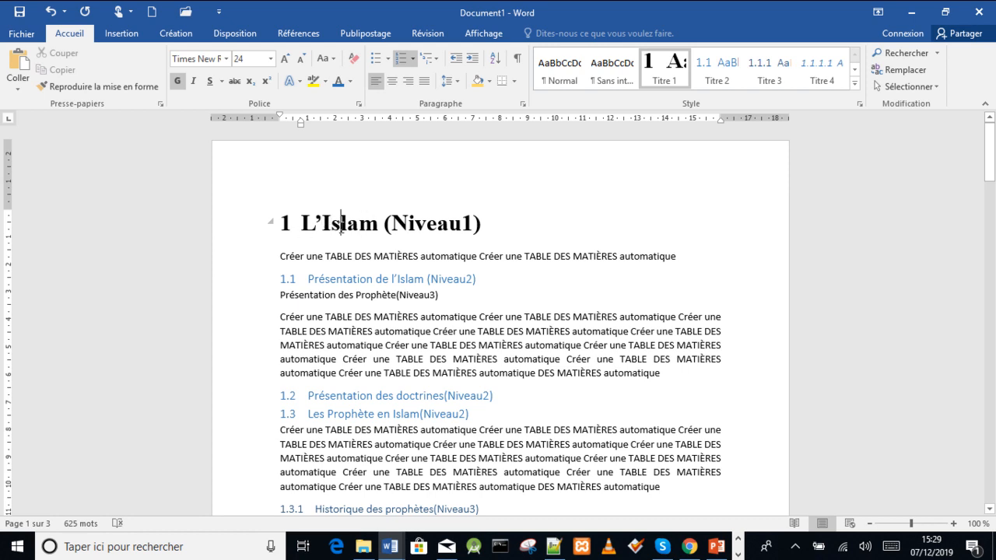
right_click(659, 76)
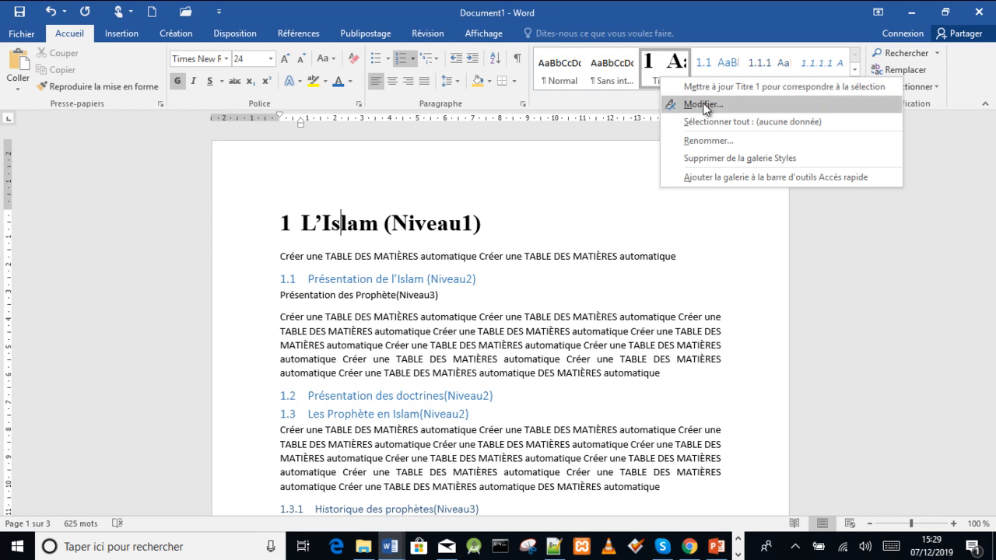
left_click(704, 105)
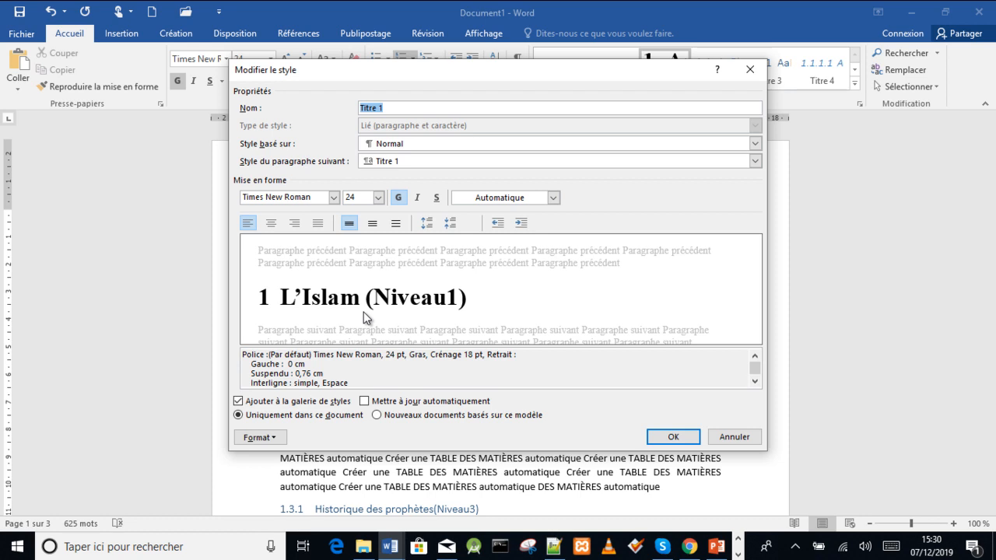
left_click(336, 196)
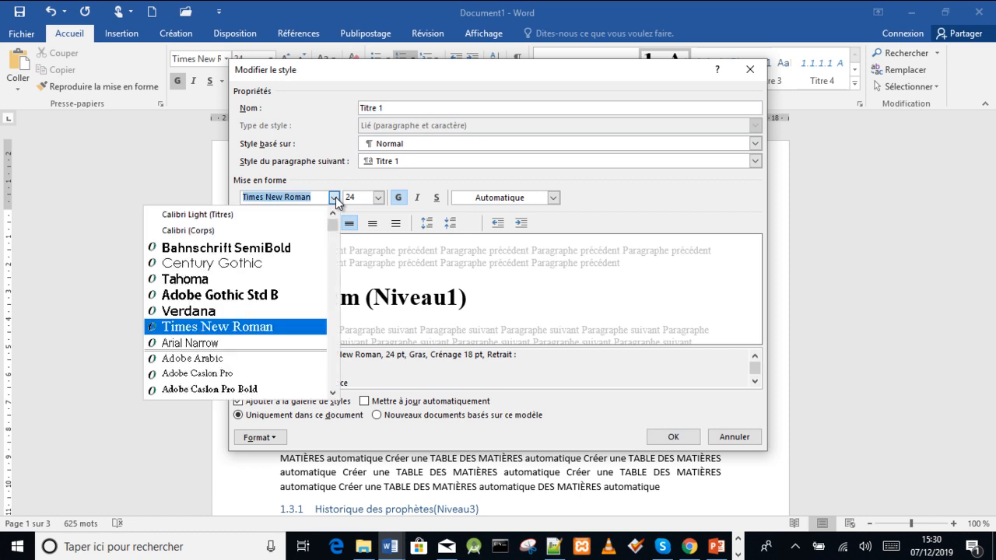
left_click(262, 303)
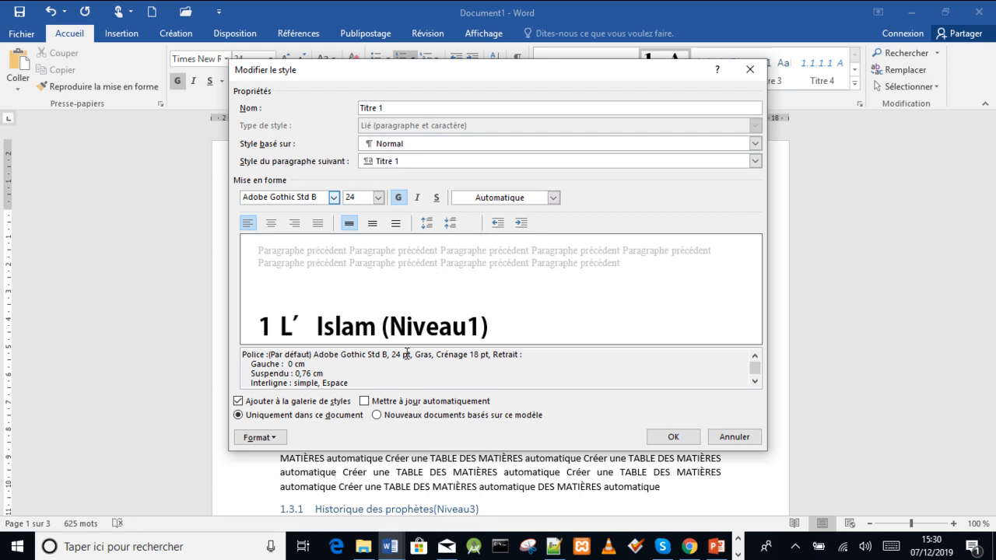
Set the Titre 1 style's font colour to standard red and save the style changes
left_click(281, 440)
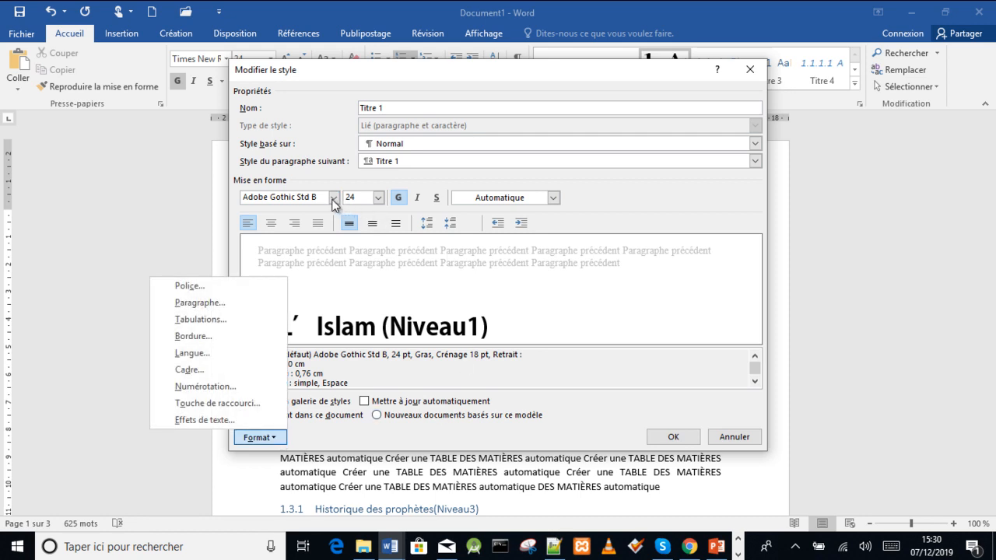
left_click(554, 199)
left_click(554, 199)
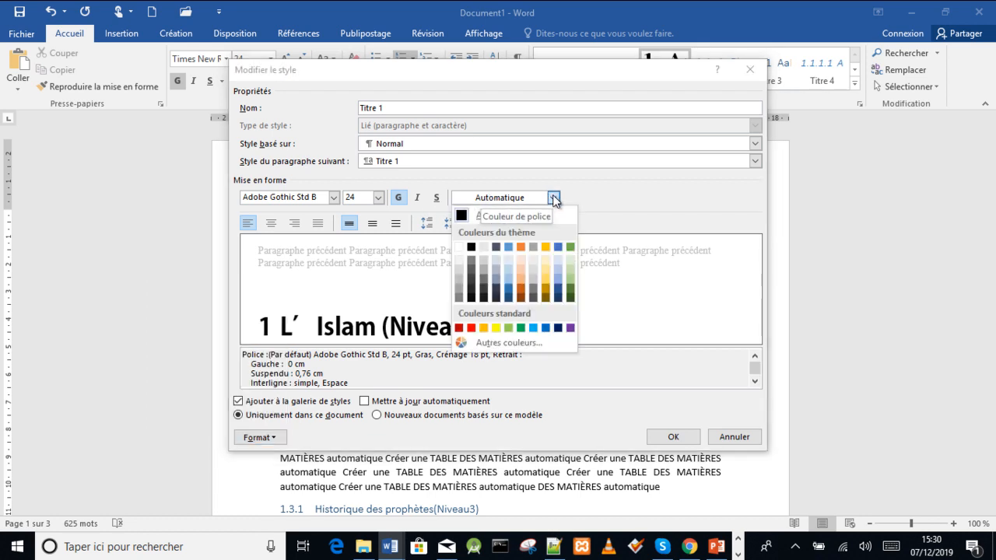
left_click(471, 327)
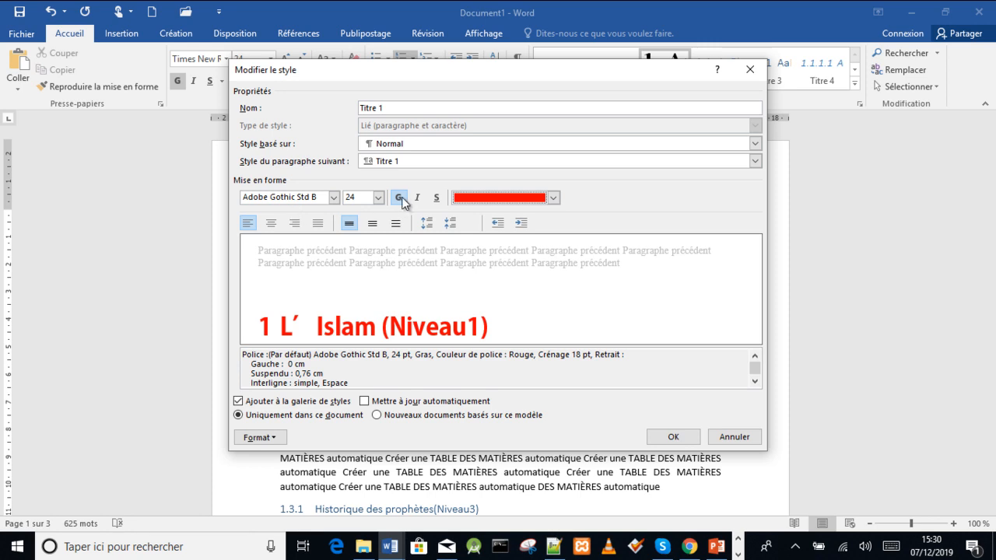
left_click(671, 437)
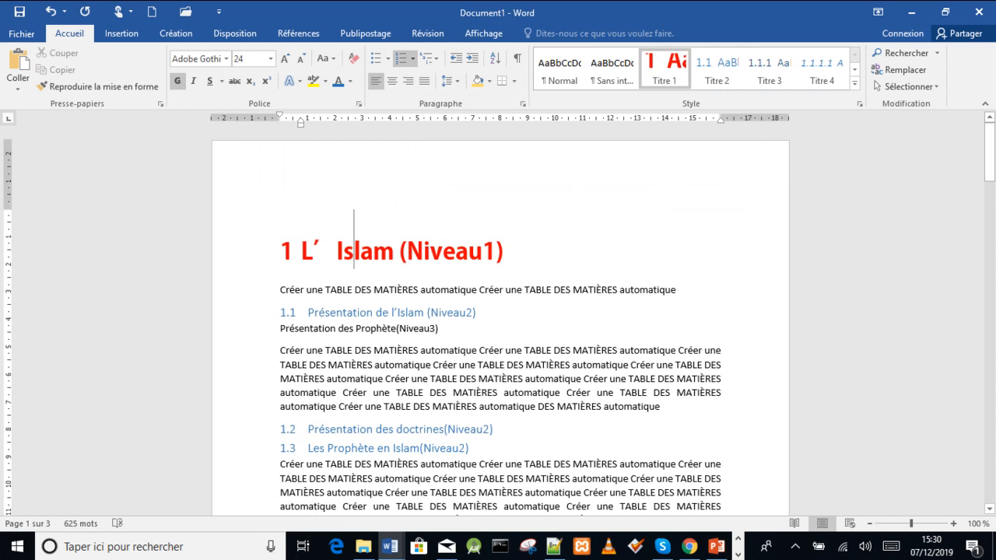
Review the formatting defined in the Titre 1 style's modification settings
left_click_drag(992, 166, 972, 149)
left_click(375, 250)
left_click(360, 250)
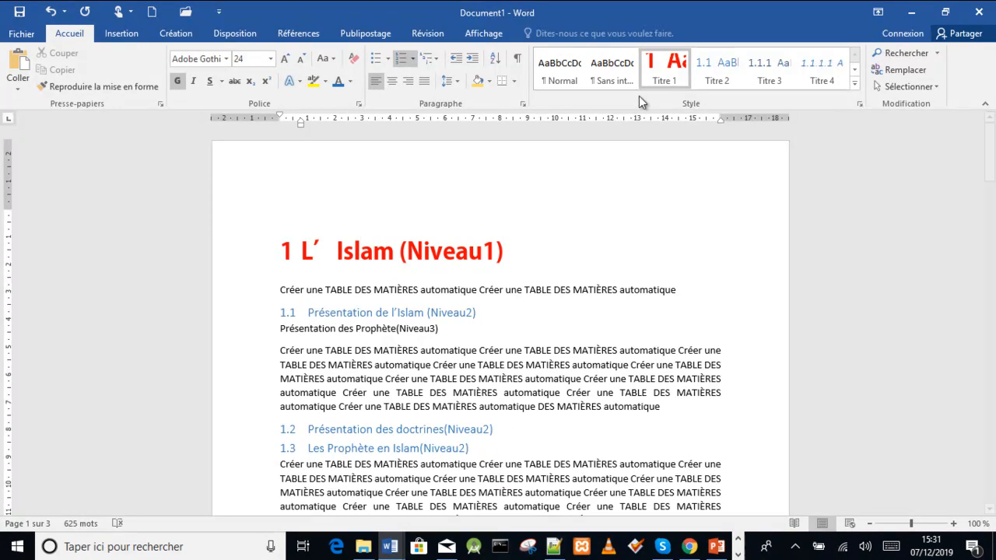
right_click(672, 64)
left_click(708, 86)
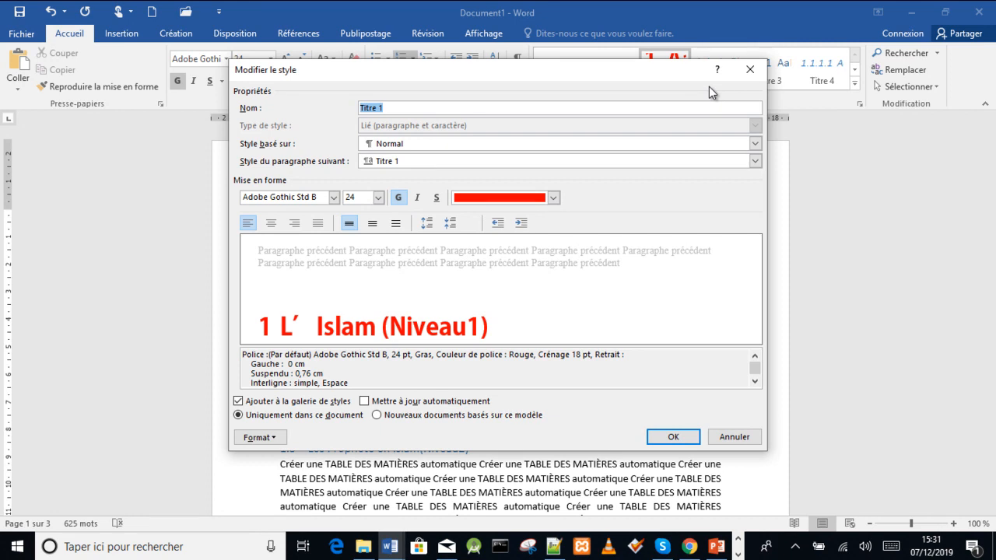
left_click(750, 70)
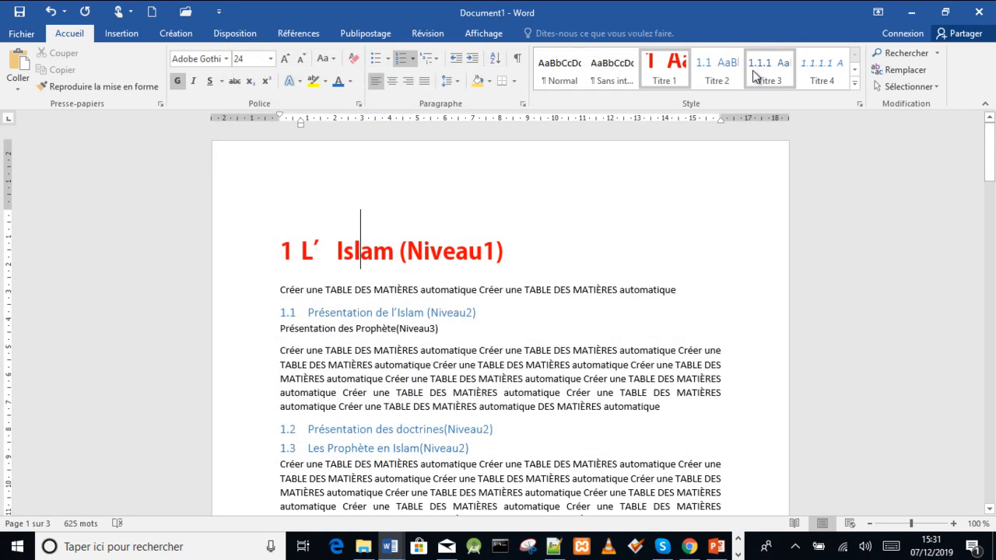
Start modifying the Titre 2 style from the heading "Présentation de l'Islam (Niveau2)", making it bold with a 1,25 cm left indent
left_click(354, 312)
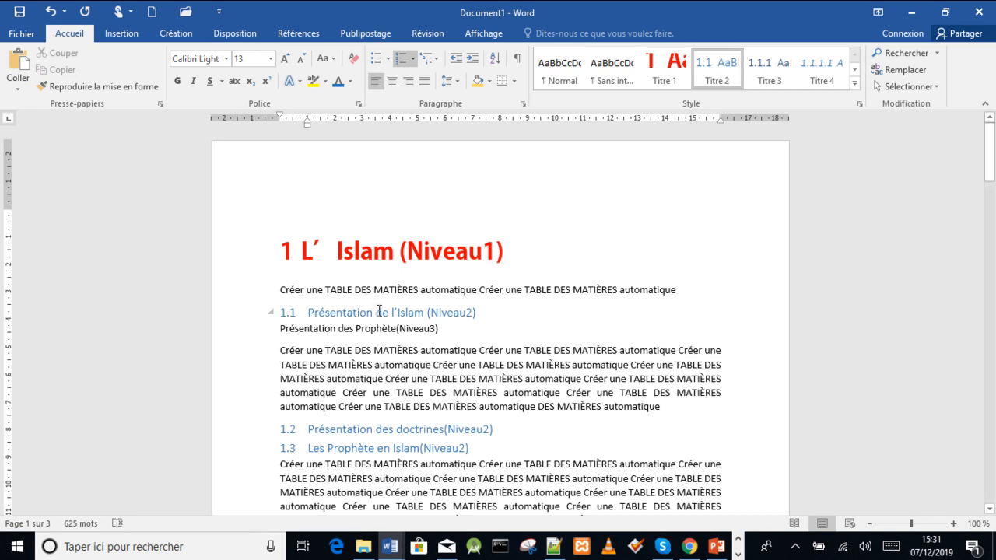
right_click(713, 71)
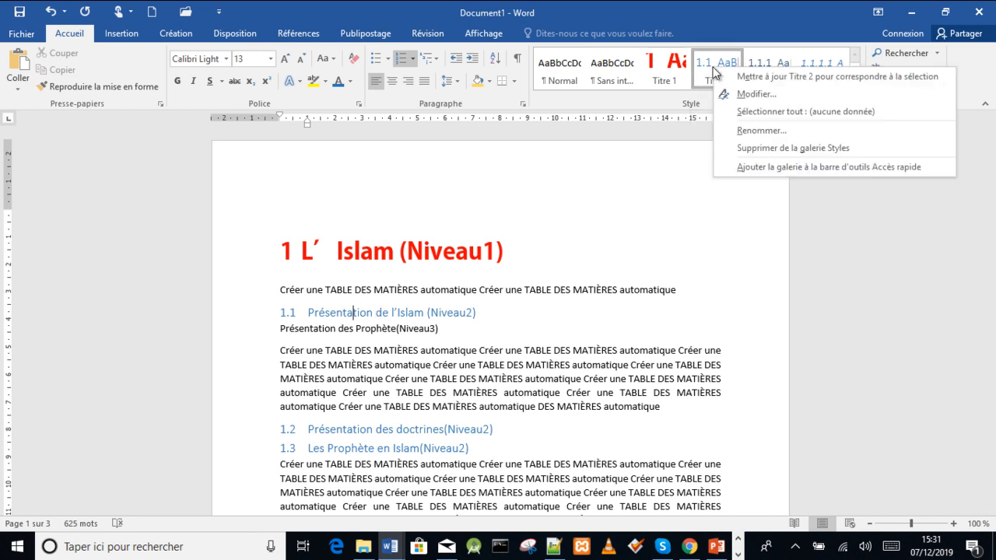
left_click(743, 94)
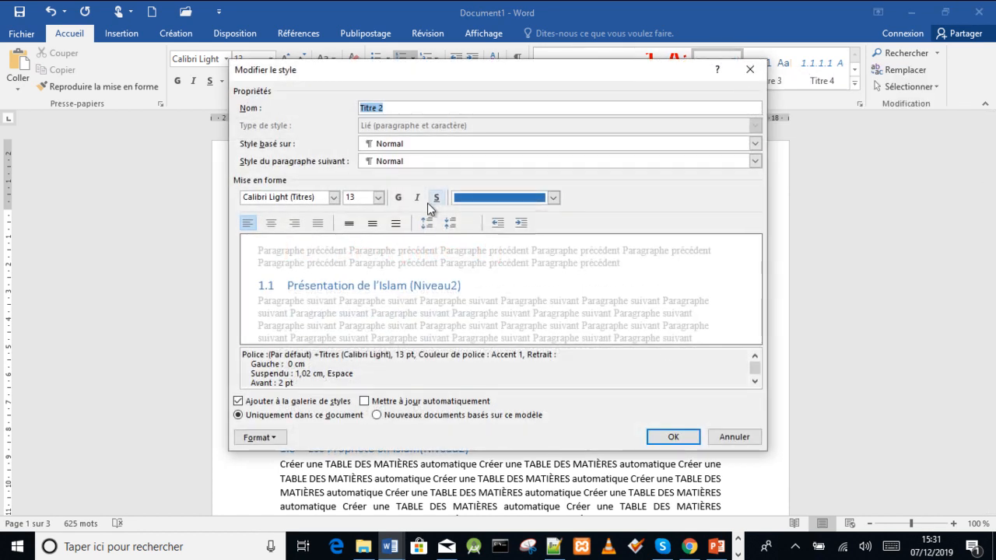
left_click(400, 198)
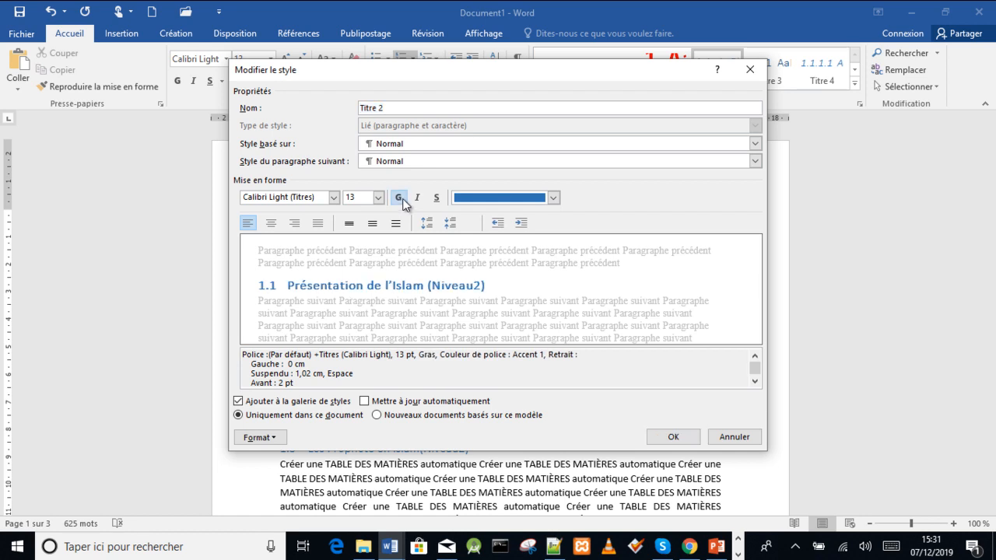
left_click(522, 223)
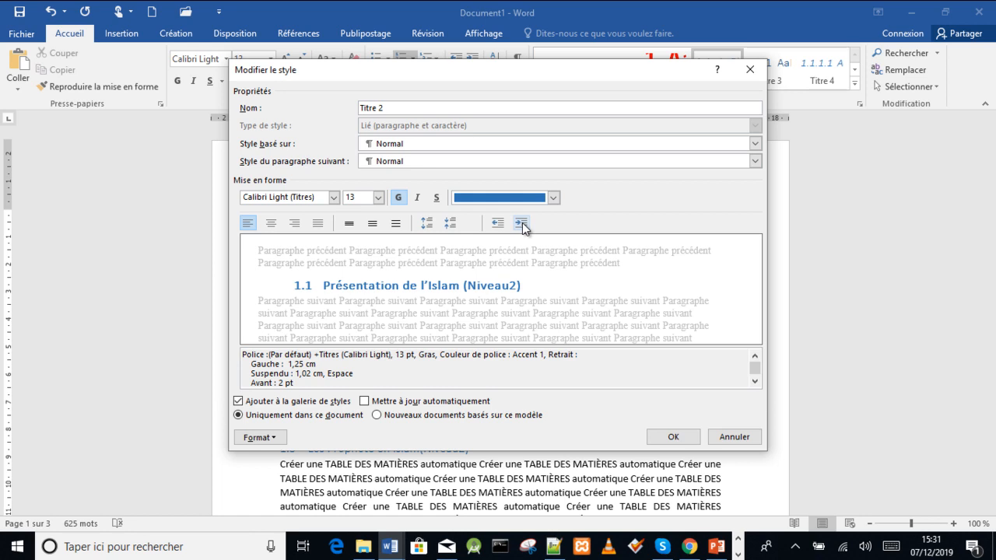
left_click(522, 223)
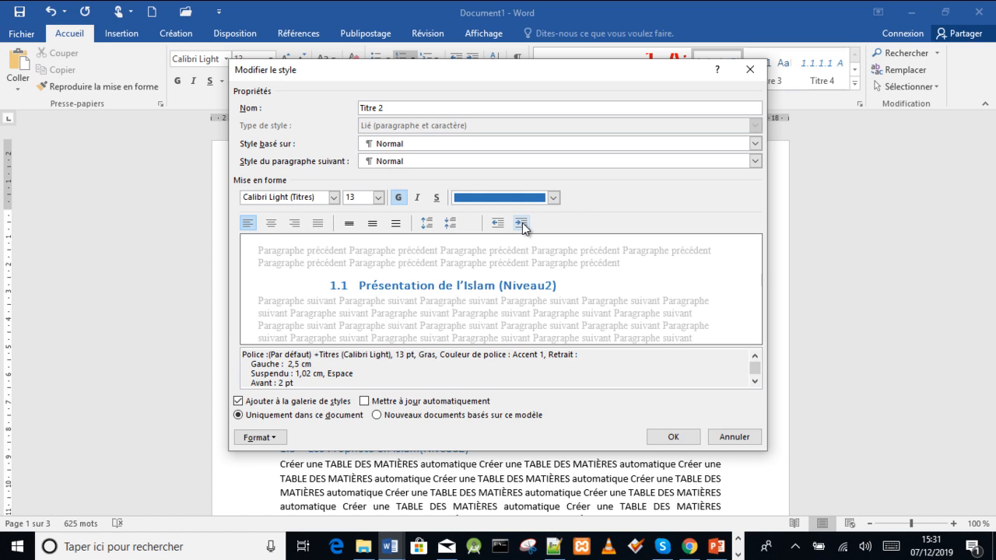
left_click(498, 223)
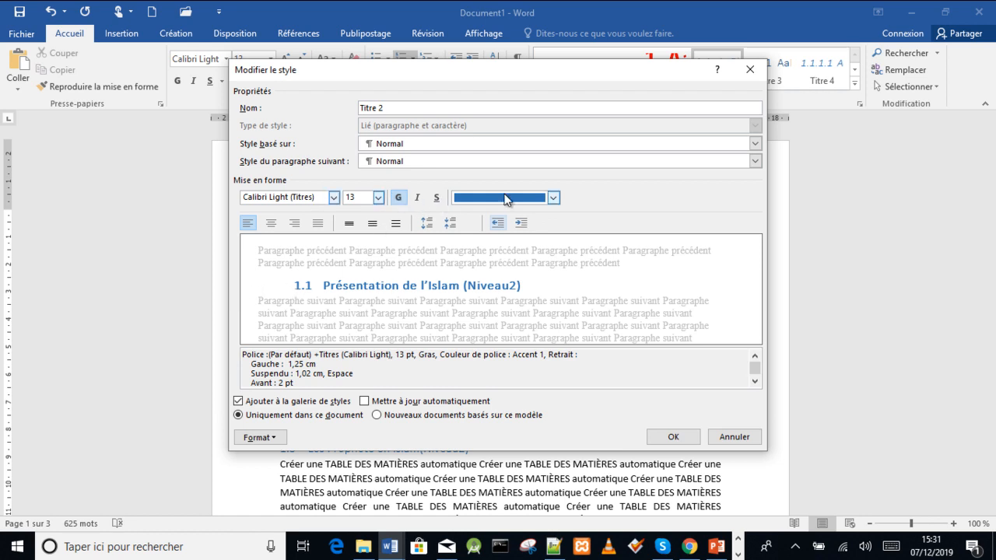
Set the Titre 2 style's font colour to the orange theme colour Accent 2 and save the style changes
left_click(553, 198)
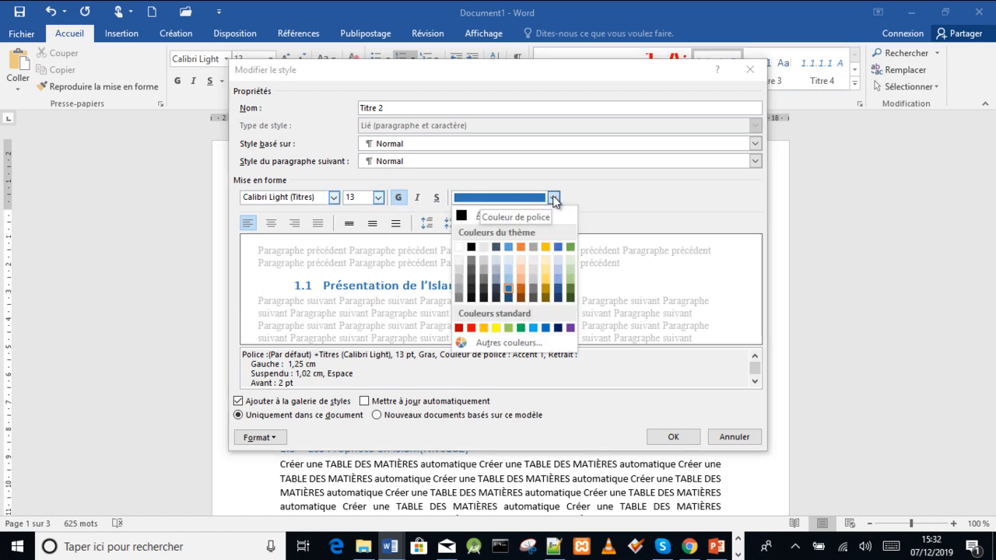
left_click(522, 246)
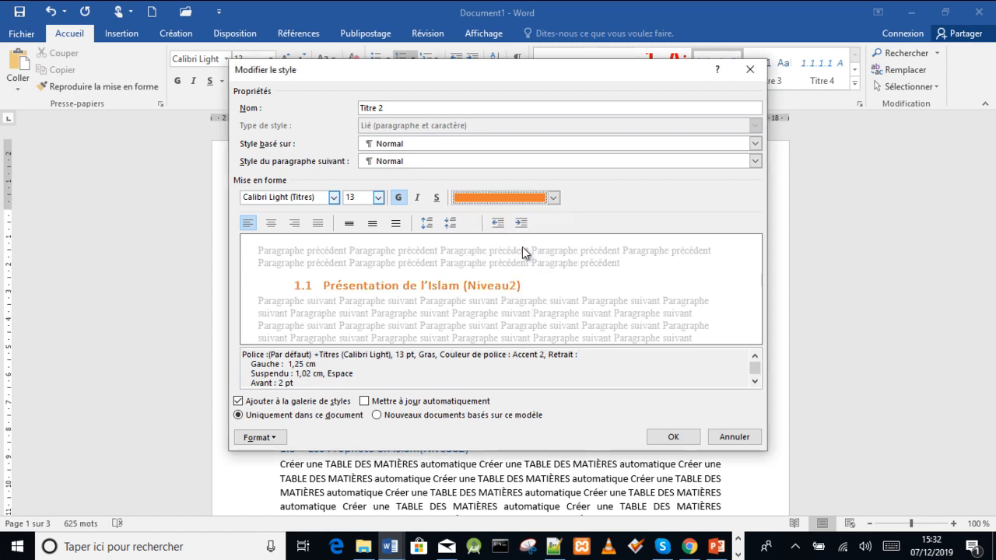
left_click(673, 438)
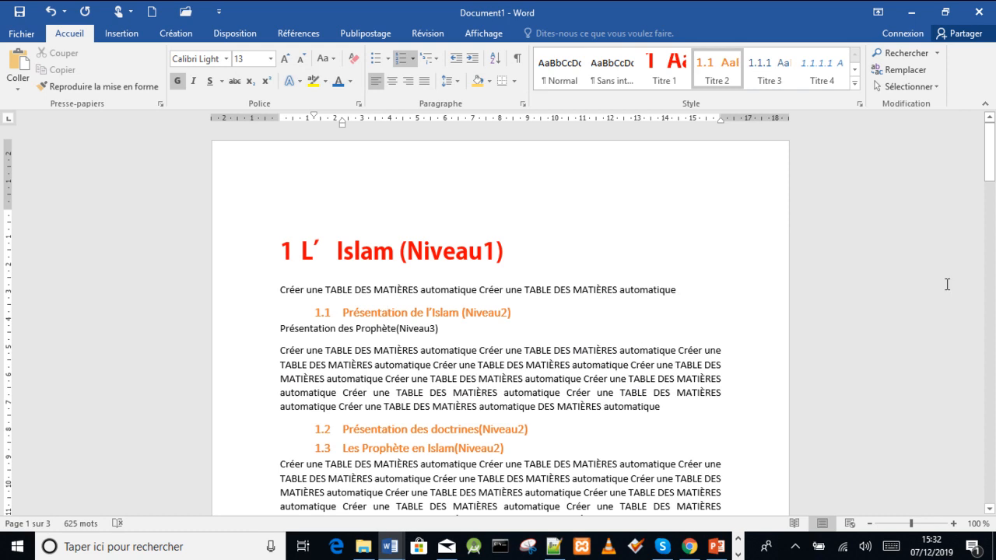
Set the Titre 2 style's font size to 20, save it and check the level 2 headings in the document
mouse_move(990, 171)
left_mouse_down()
mouse_move(954, 410)
mouse_move(977, 165)
left_mouse_up()
right_click(707, 71)
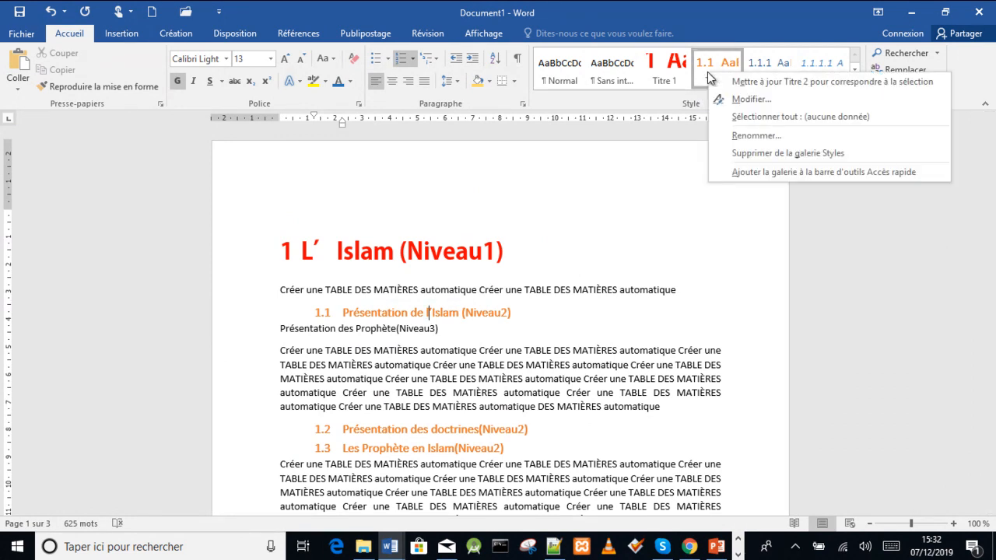
left_click(737, 101)
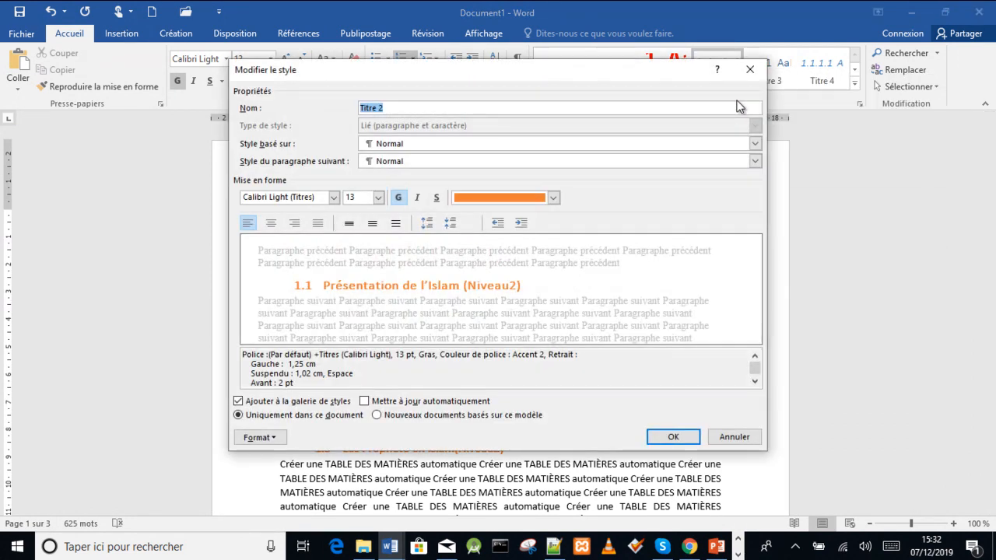
left_click(380, 198)
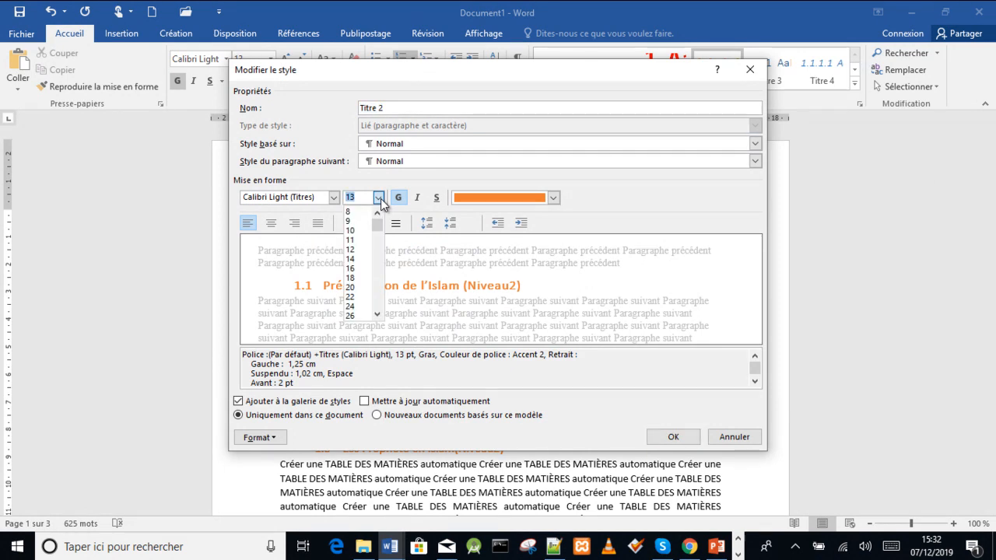
left_click(356, 288)
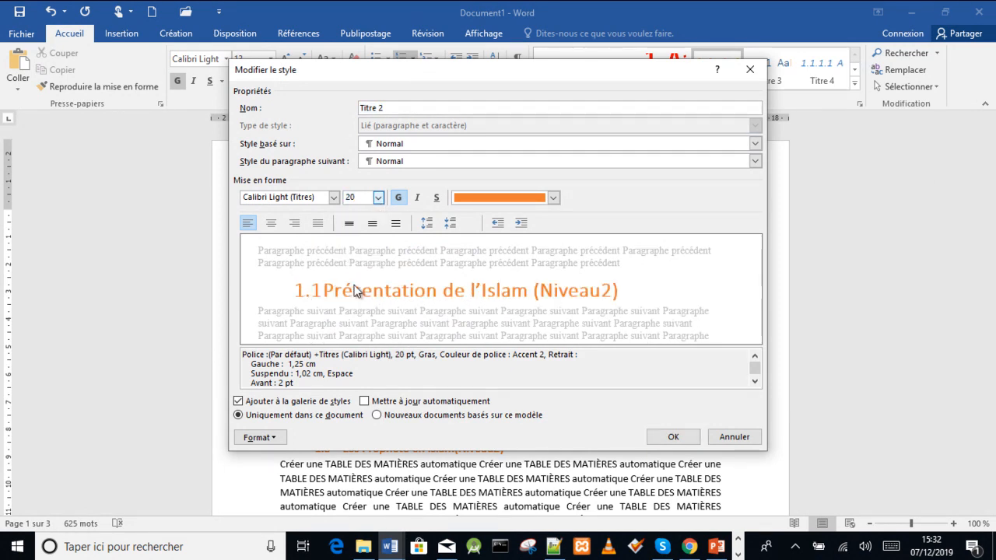
left_click(680, 435)
left_click_drag(993, 168, 993, 192)
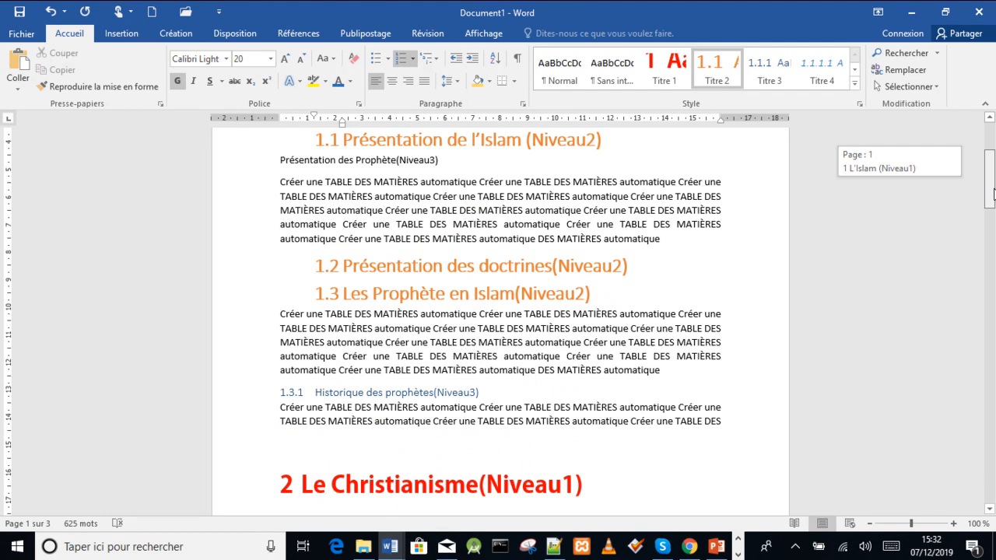
left_click_drag(992, 192, 993, 172)
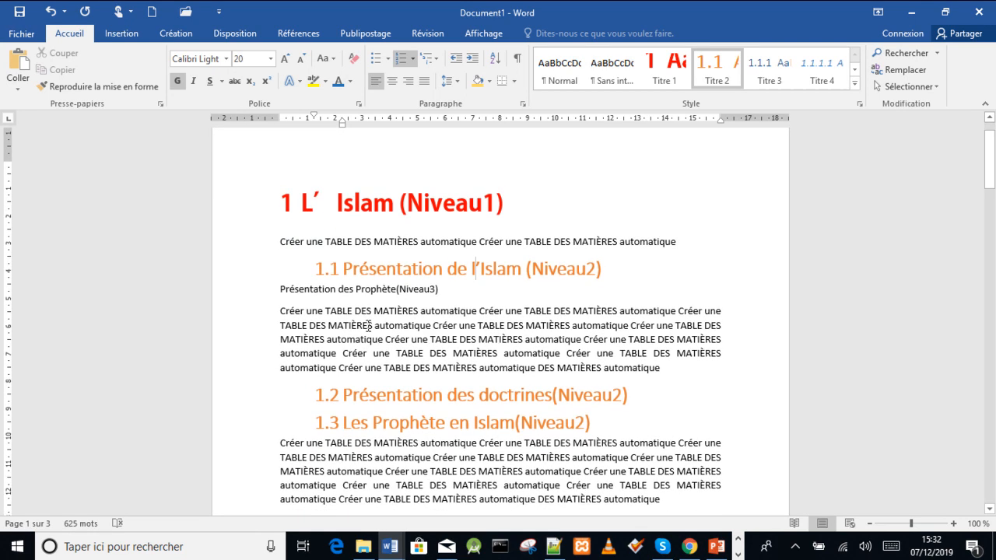
Apply the Titre 3 style to the line "Présentation des Prophète(Niveau3)" under the first level 2 heading
left_click(351, 288)
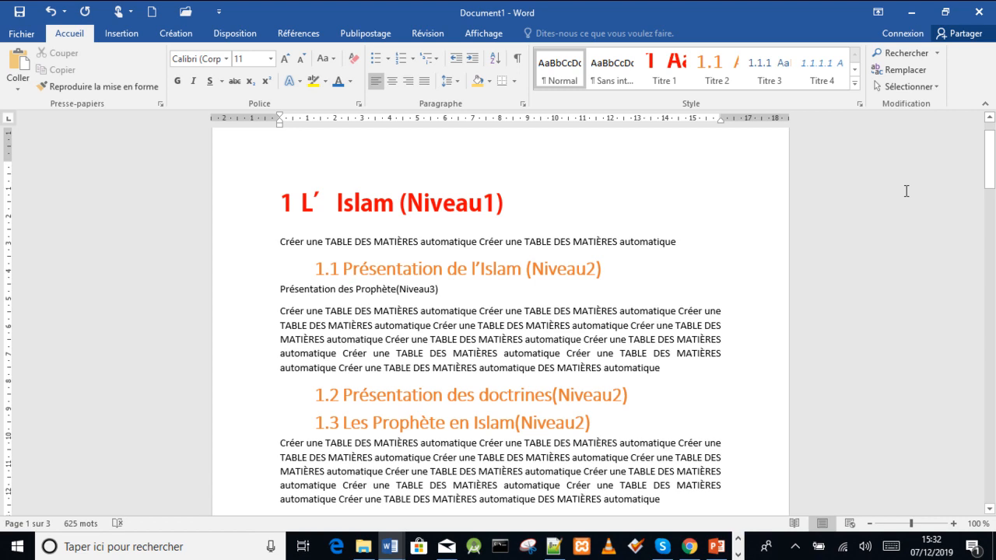
left_click(774, 76)
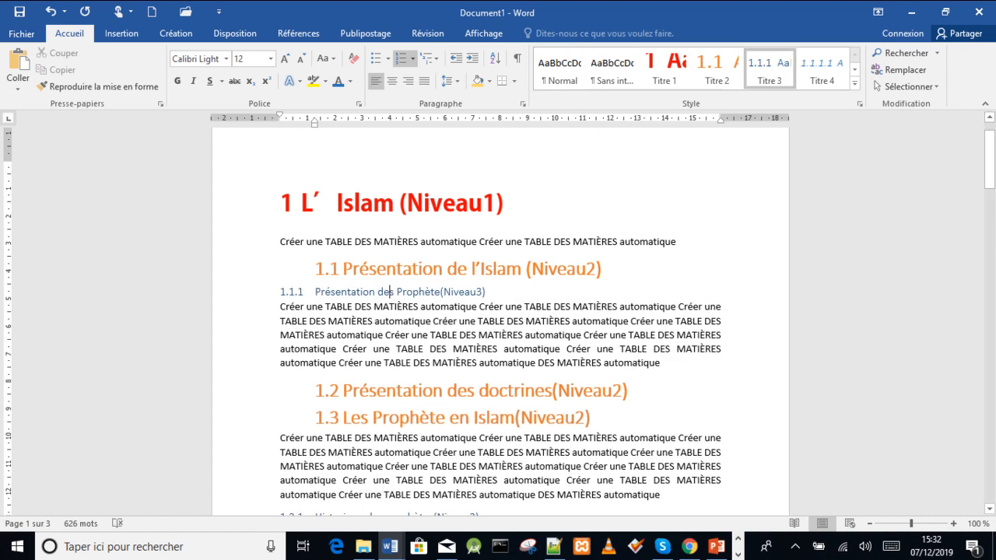
mouse_move(990, 181)
left_mouse_down()
mouse_move(989, 320)
mouse_move(992, 170)
left_mouse_up()
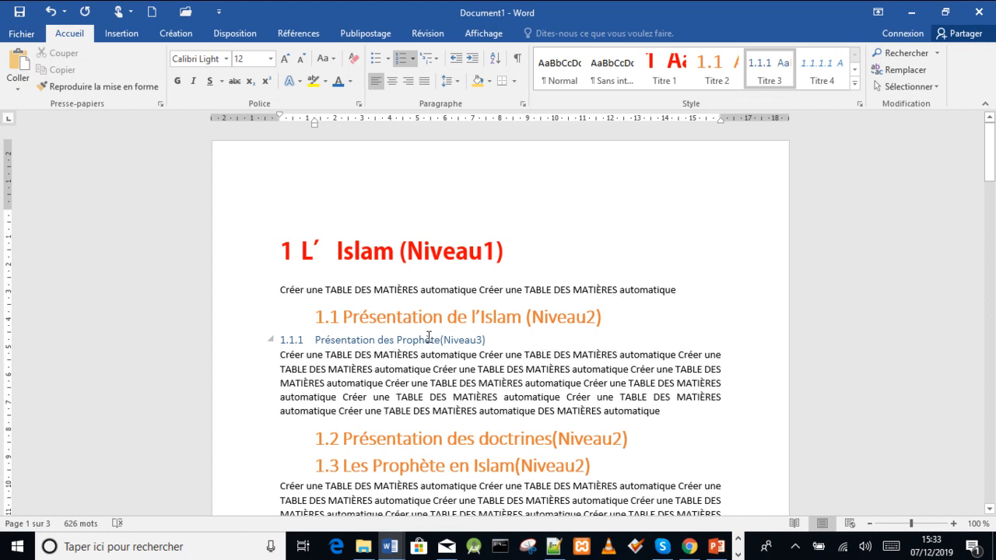
Modify the Titre 3 style to be bold with a 2,5 cm left indent, and save the style changes
right_click(763, 74)
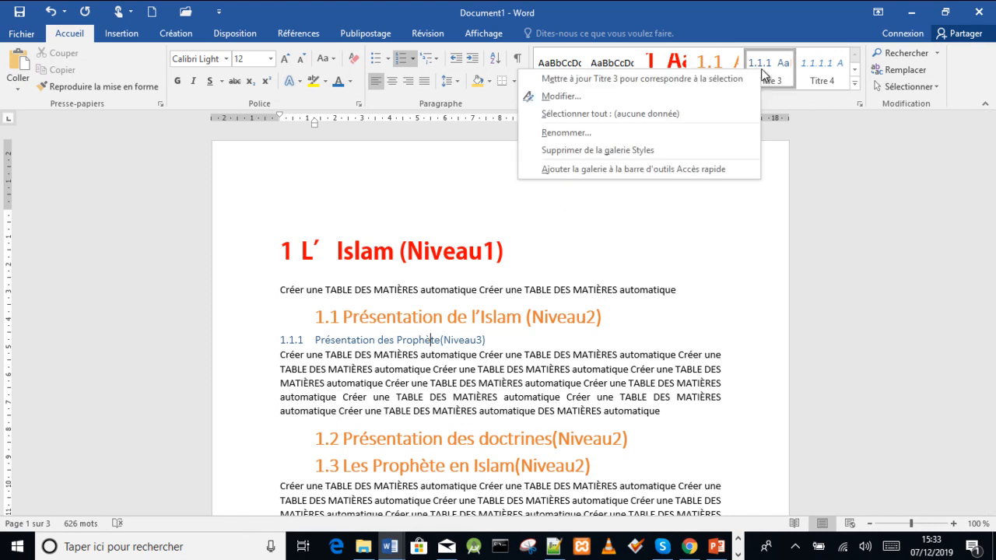
left_click(639, 105)
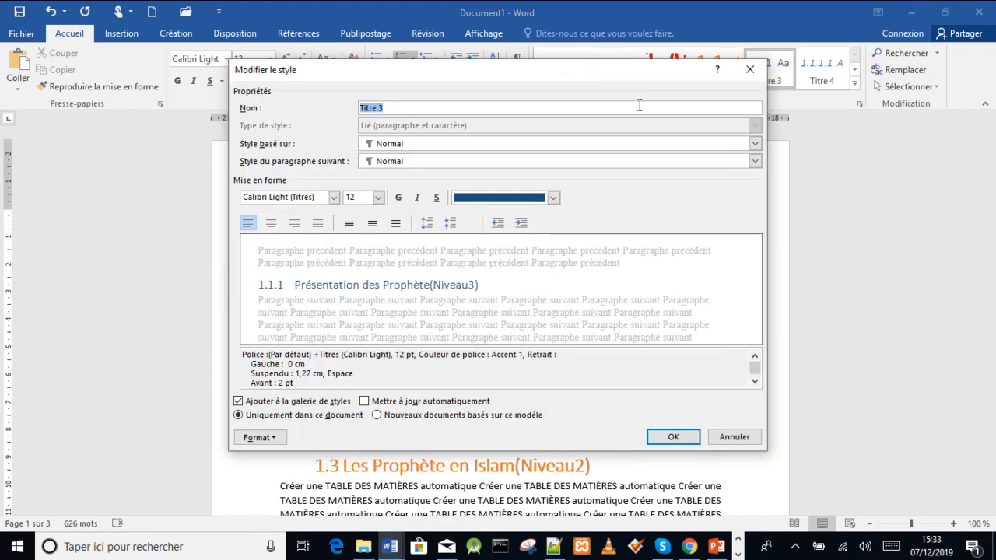
left_click(521, 223)
left_click(521, 224)
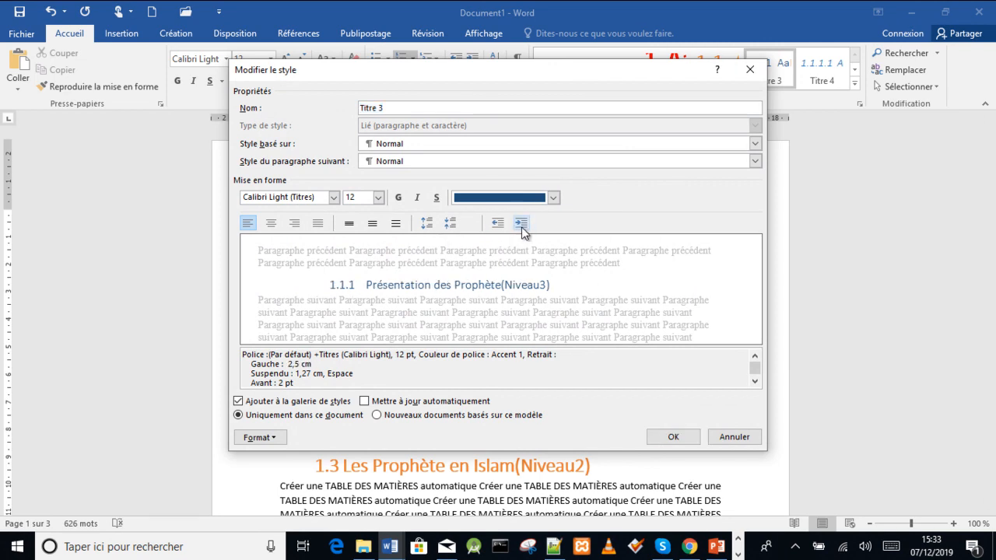
left_click(399, 199)
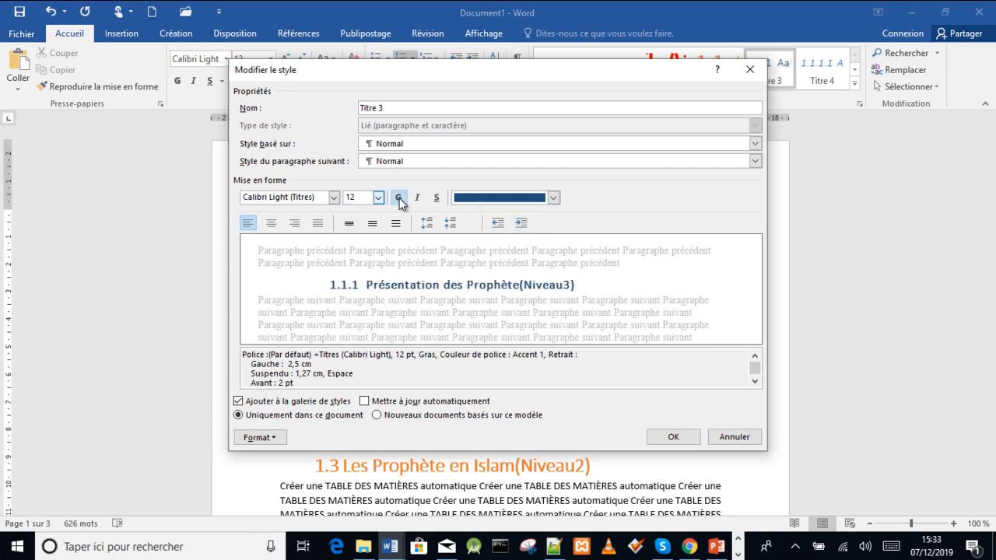
left_click(677, 436)
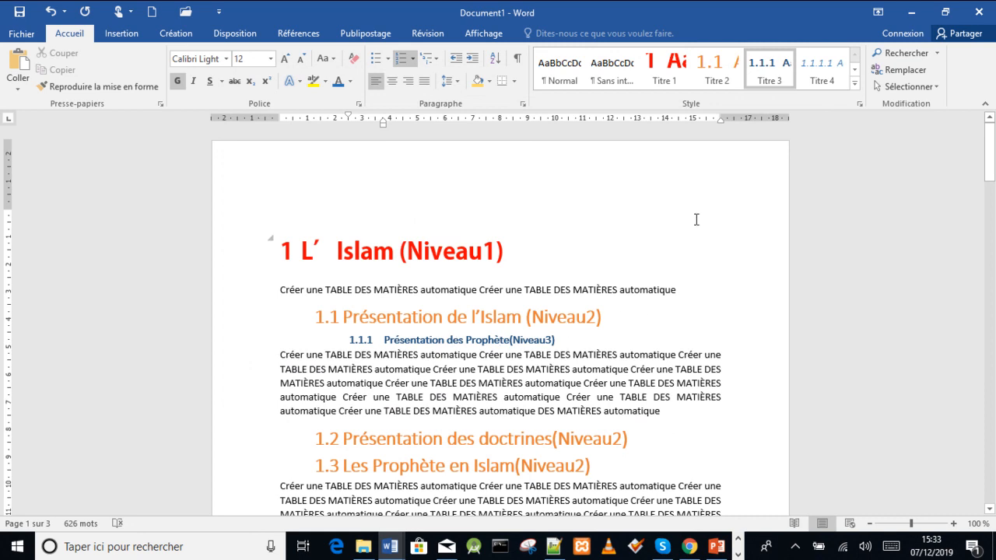
Set the Titre 3 style's font size to 16 and save the style changes
right_click(768, 72)
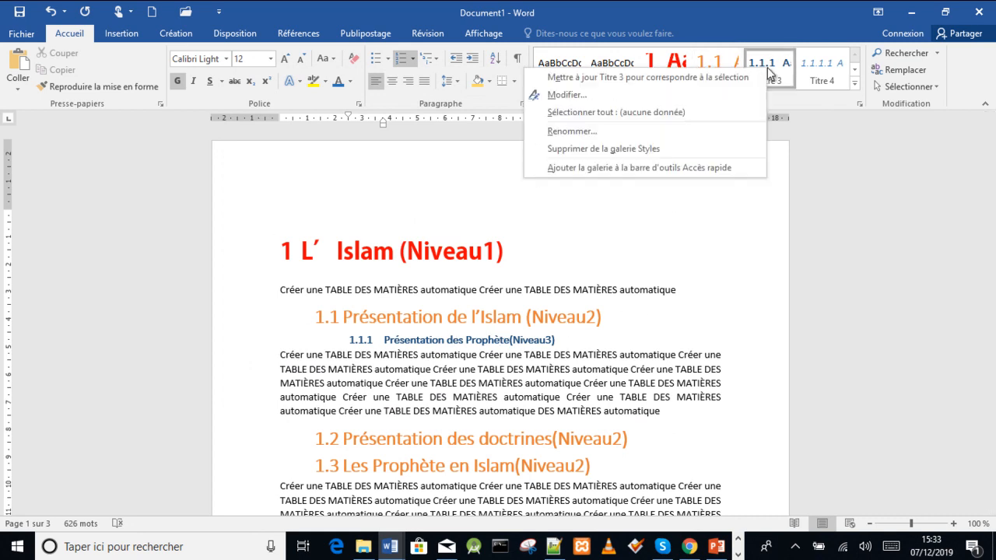
left_click(634, 95)
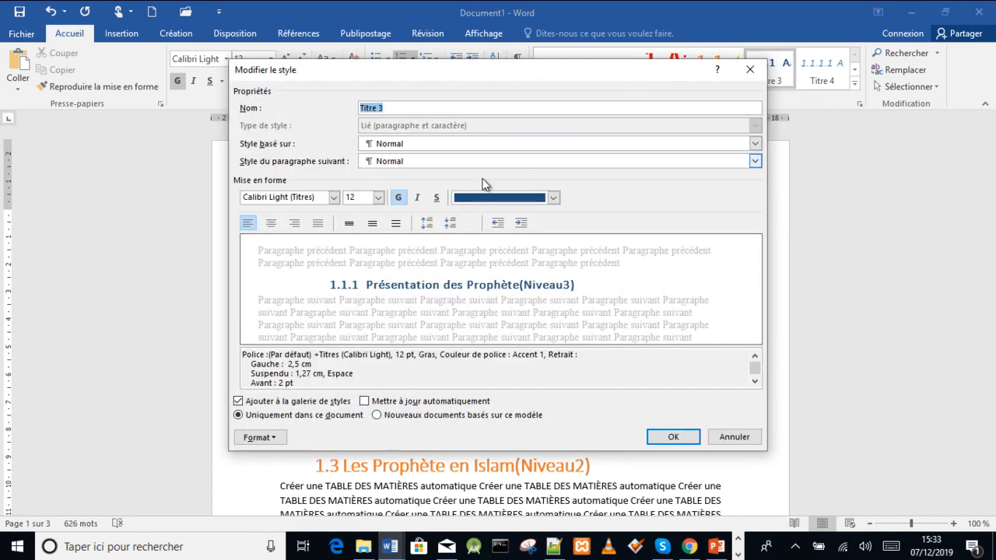
left_click(378, 197)
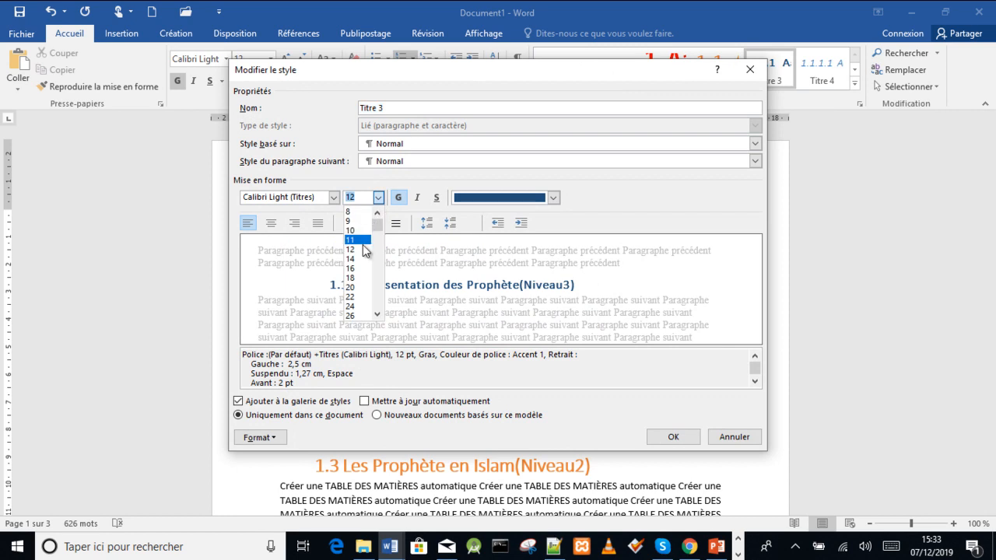
left_click(354, 268)
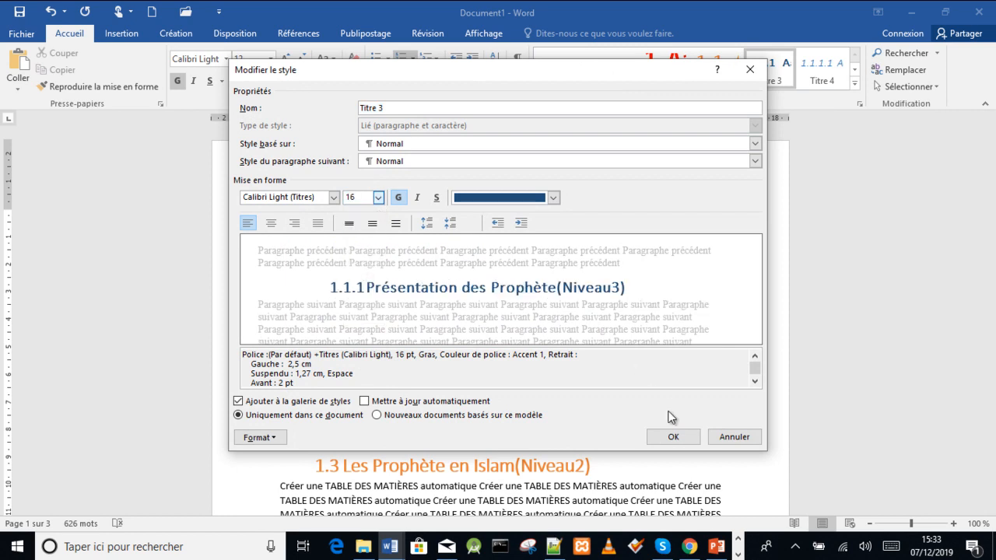
left_click(673, 437)
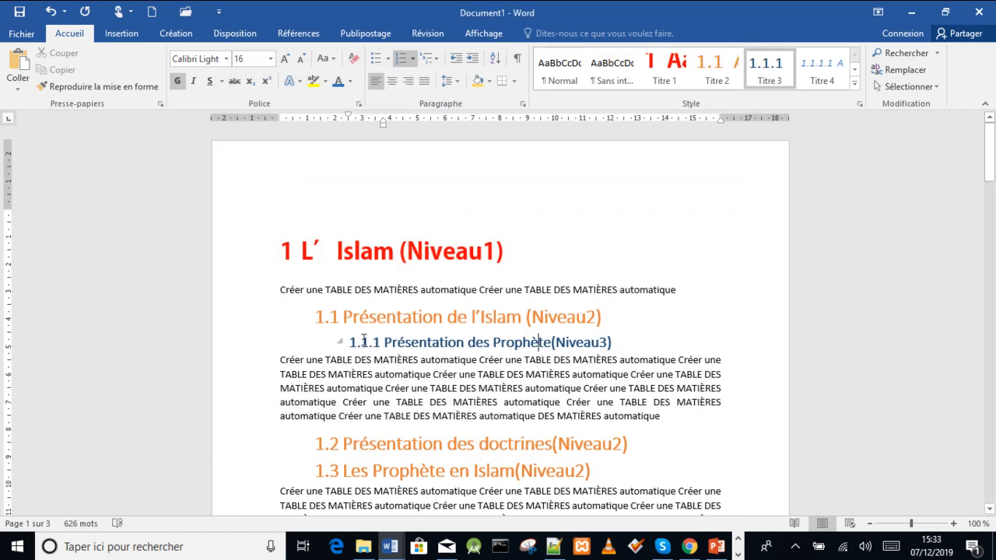
Open the Titre 1 style for modification from the heading "L'Islam (Niveau1)" and set its font size to 22
mouse_move(990, 159)
left_mouse_down()
mouse_move(993, 412)
mouse_move(993, 150)
left_mouse_up()
left_click(357, 250)
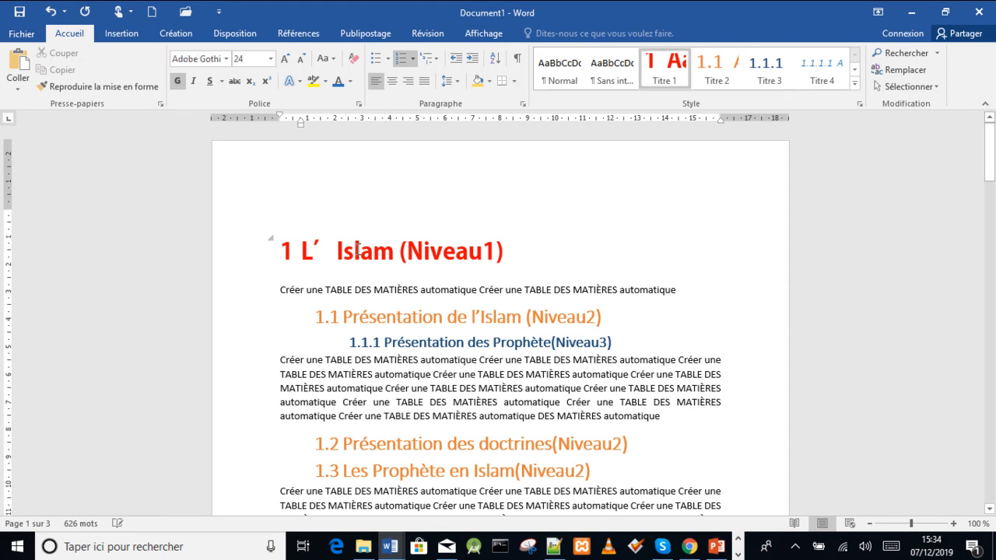
left_click(506, 255)
right_click(659, 67)
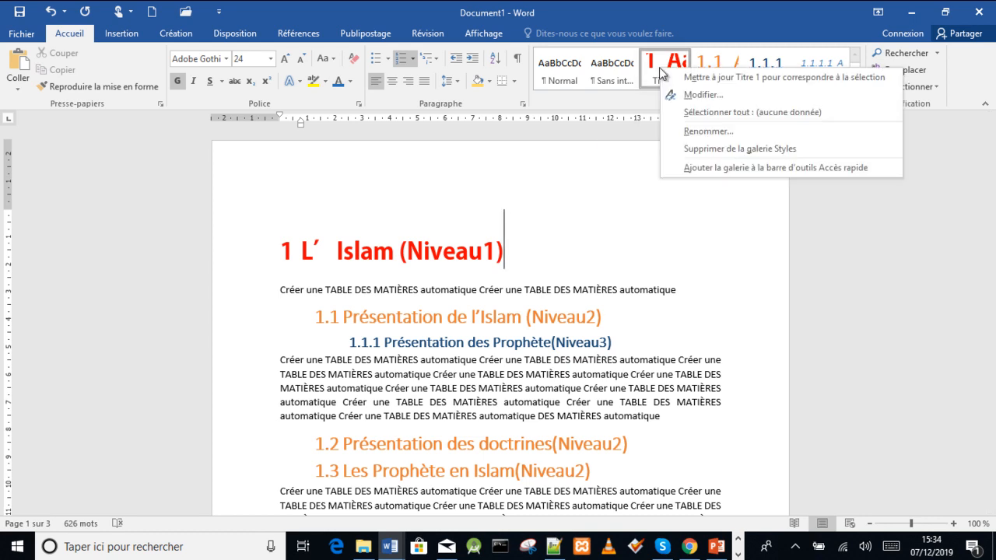
left_click(688, 96)
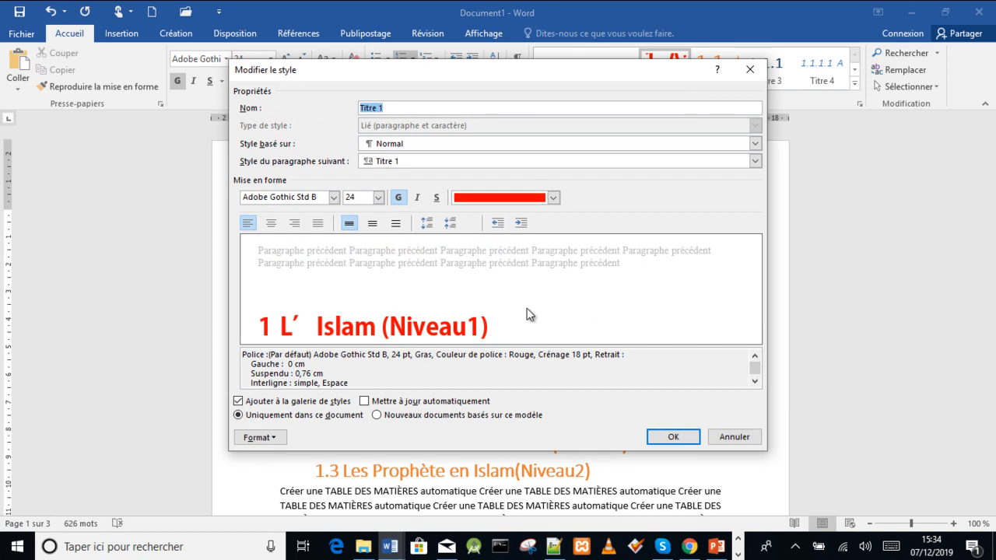
left_click(378, 197)
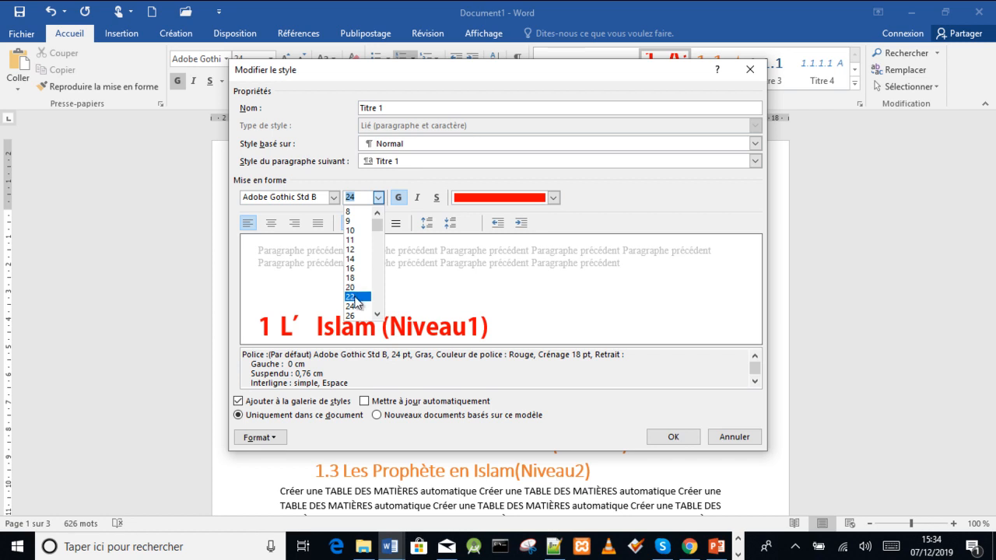
left_click(357, 298)
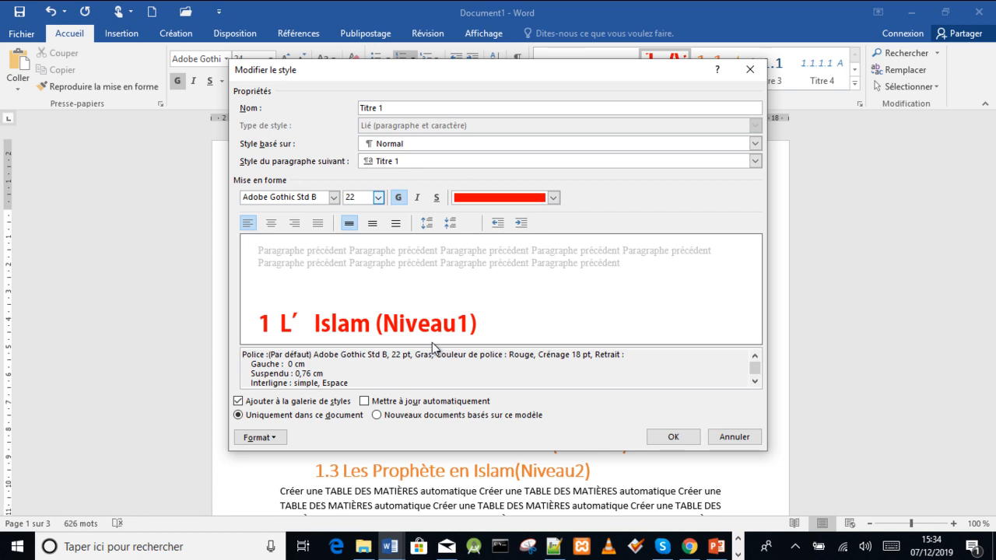
Give the Titre 1 style a box border with a solid red line
left_click(269, 438)
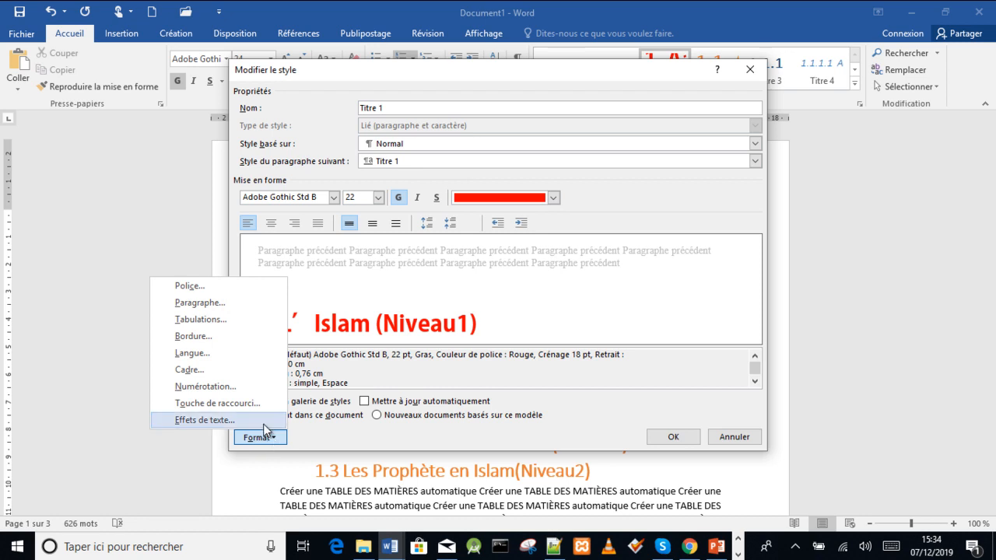
left_click(253, 343)
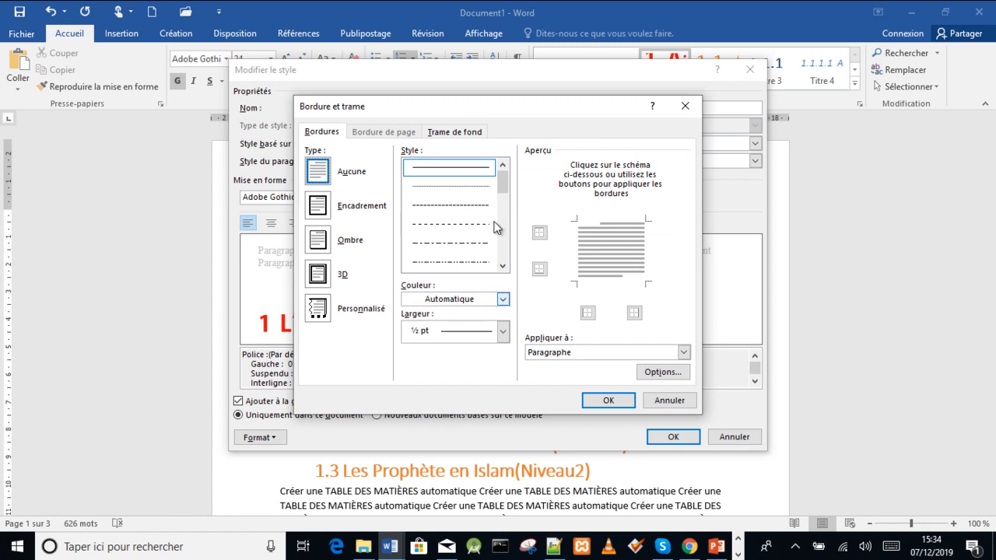
mouse_move(502, 187)
left_mouse_down()
mouse_move(501, 204)
mouse_move(501, 194)
left_mouse_up()
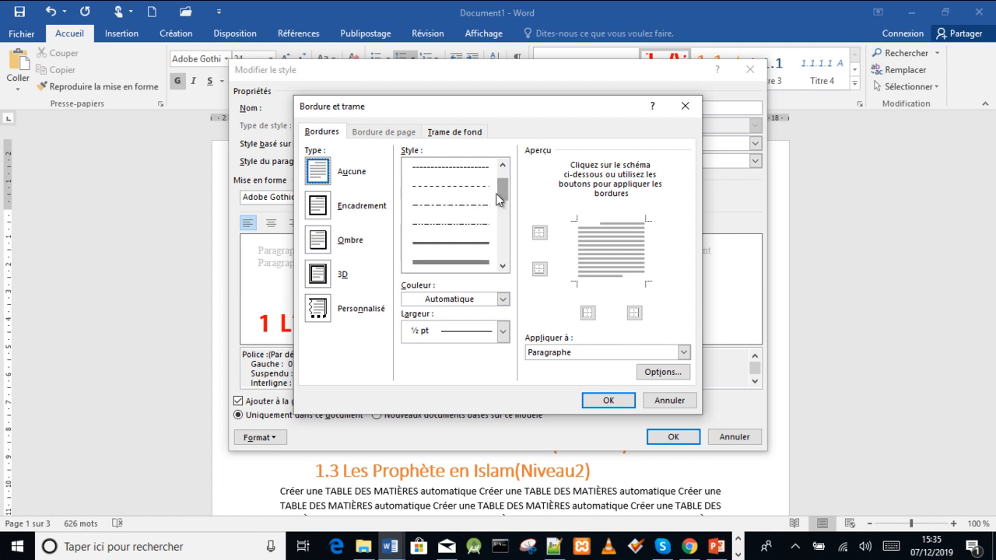
left_click(454, 168)
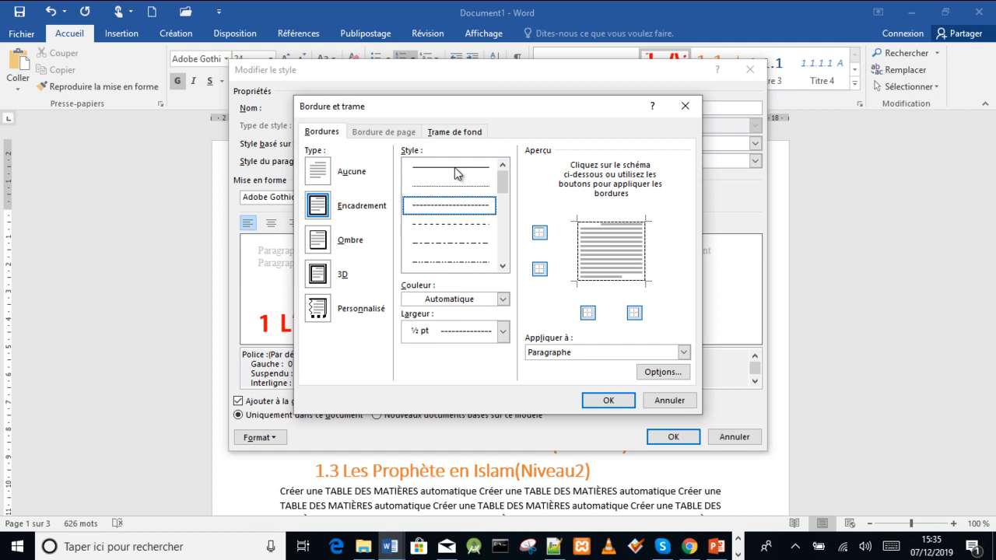
left_click(503, 300)
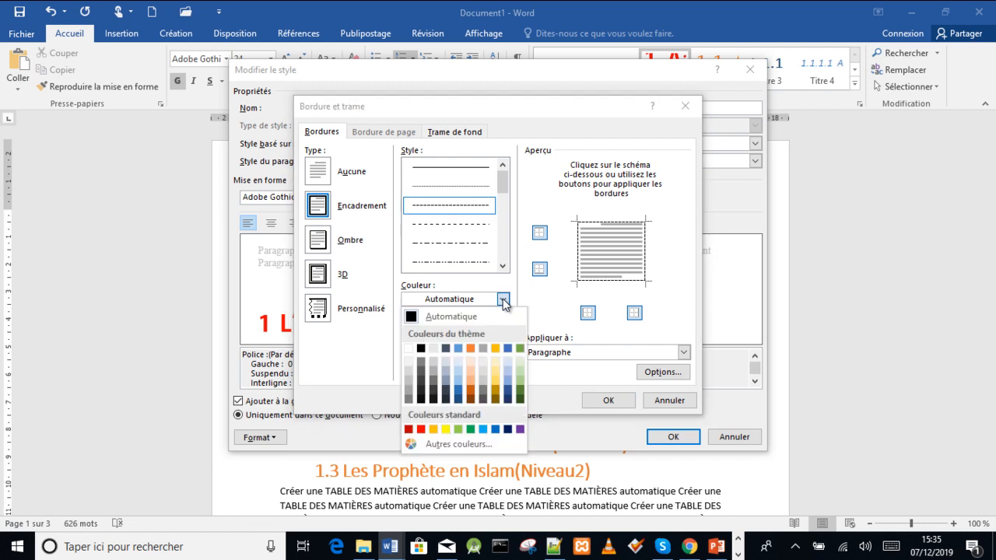
left_click(420, 429)
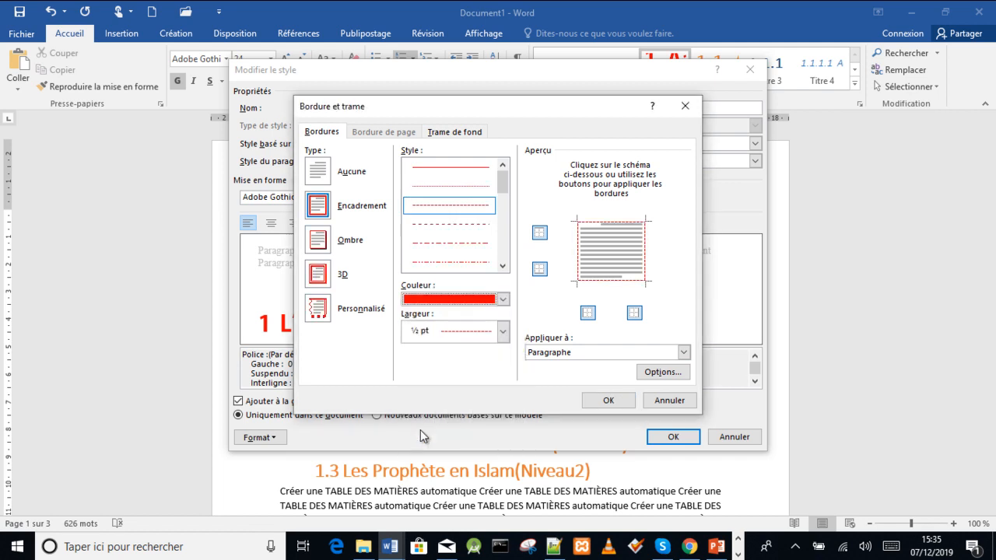
left_click(483, 175)
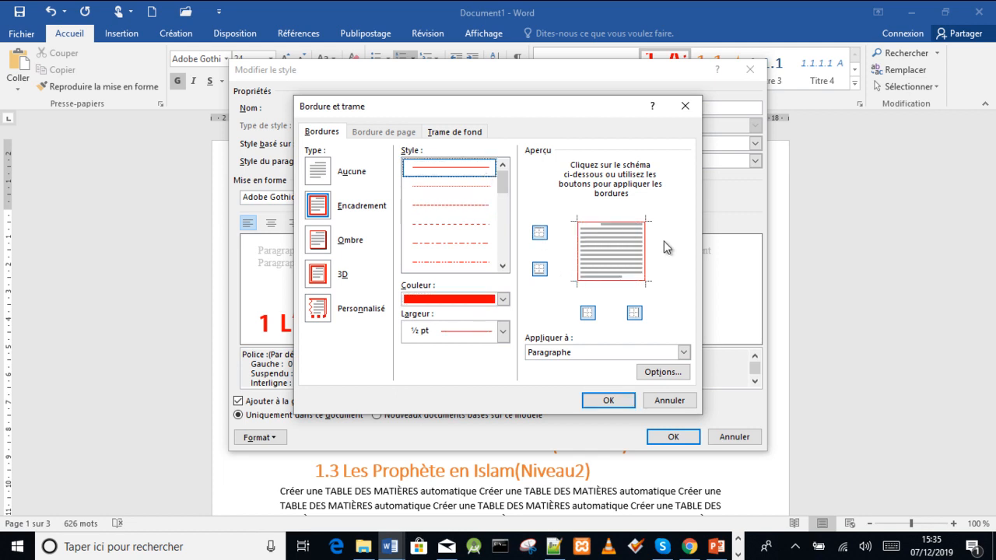
Remove the top, left and right borders from the Titre 1 style, keeping only the bottom line, and save the style changes
left_click(540, 234)
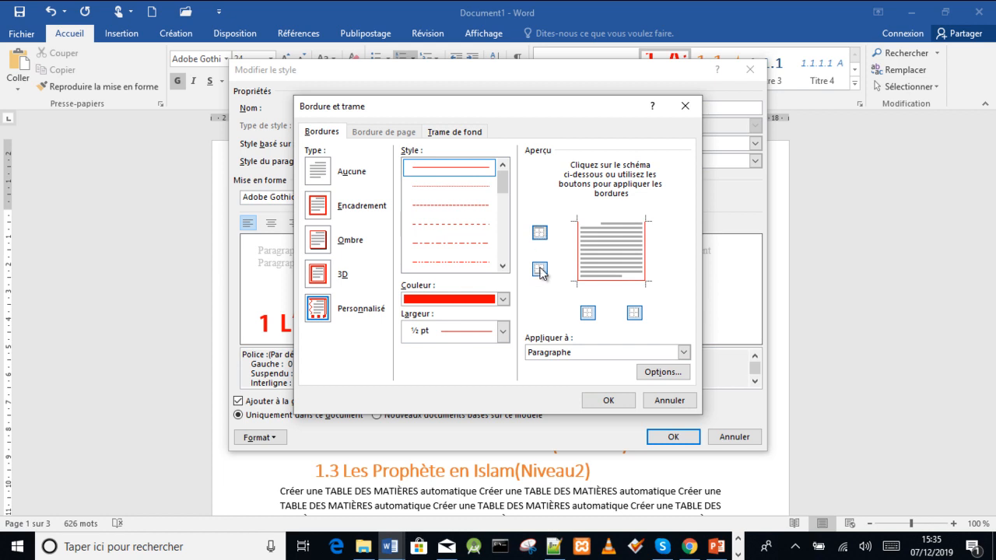
left_click(540, 270)
left_click(587, 314)
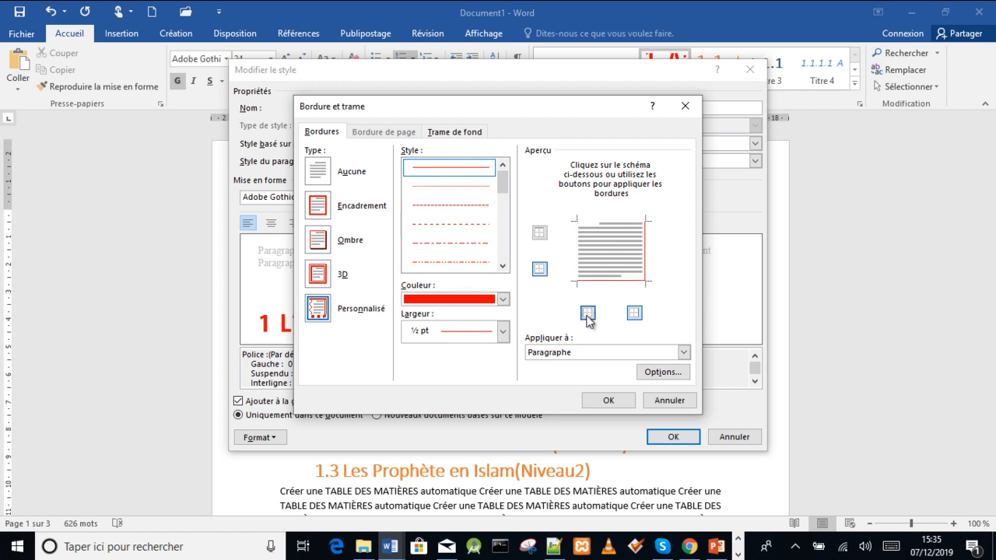
left_click(637, 315)
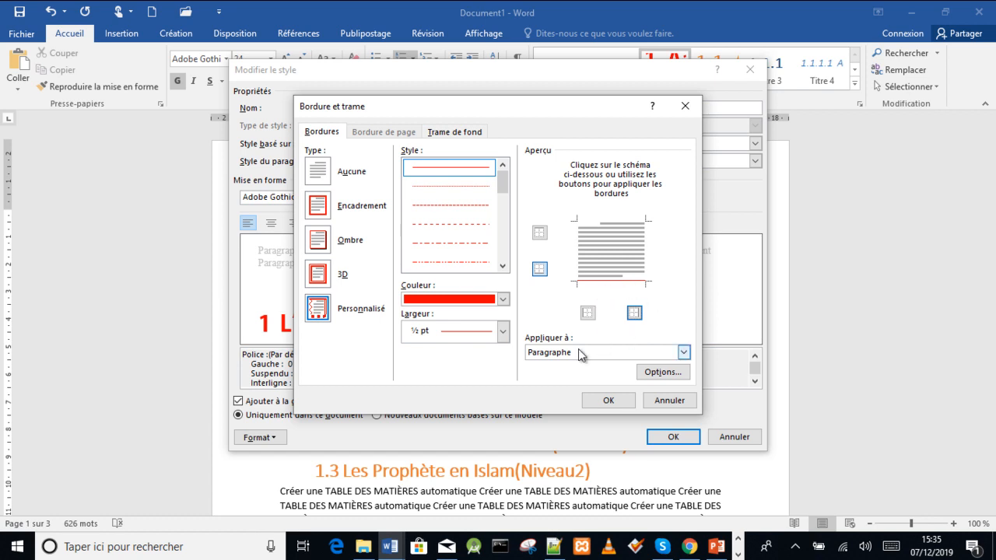
left_click(602, 400)
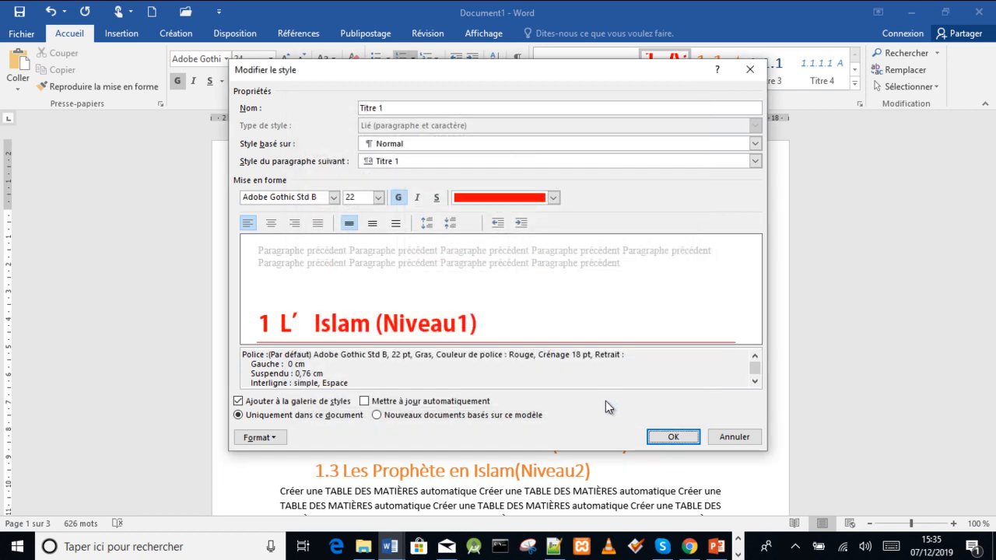
left_click(671, 436)
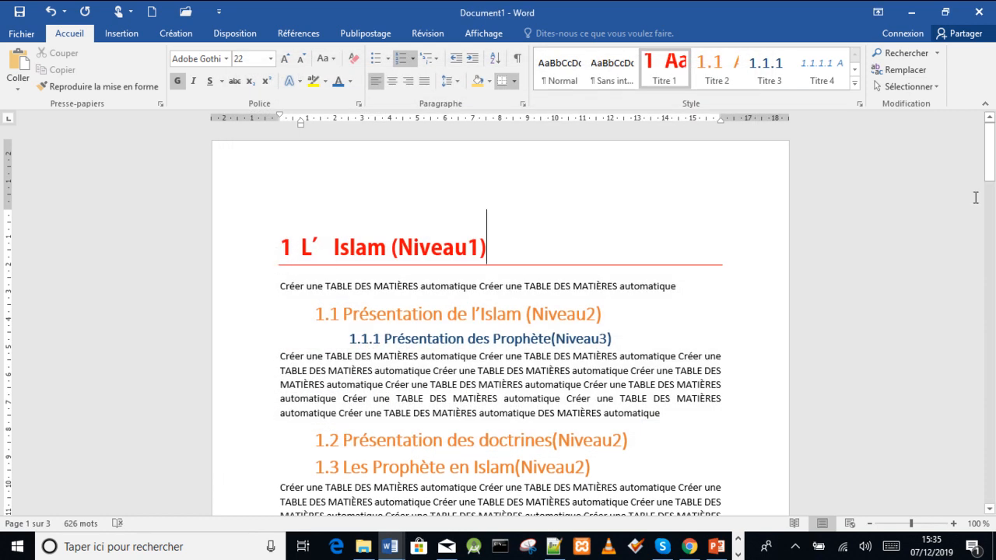
left_click_drag(991, 175, 981, 141)
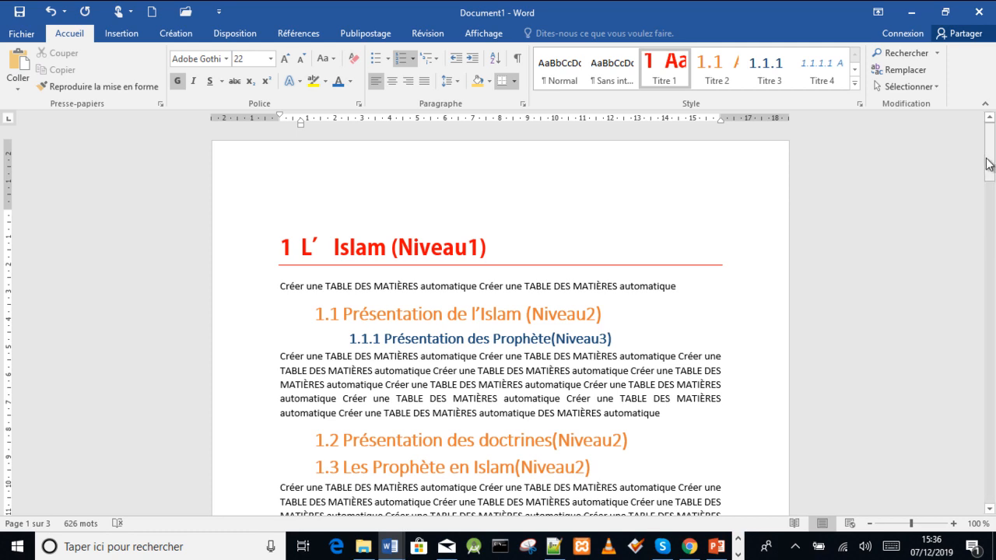
left_click_drag(990, 163, 981, 145)
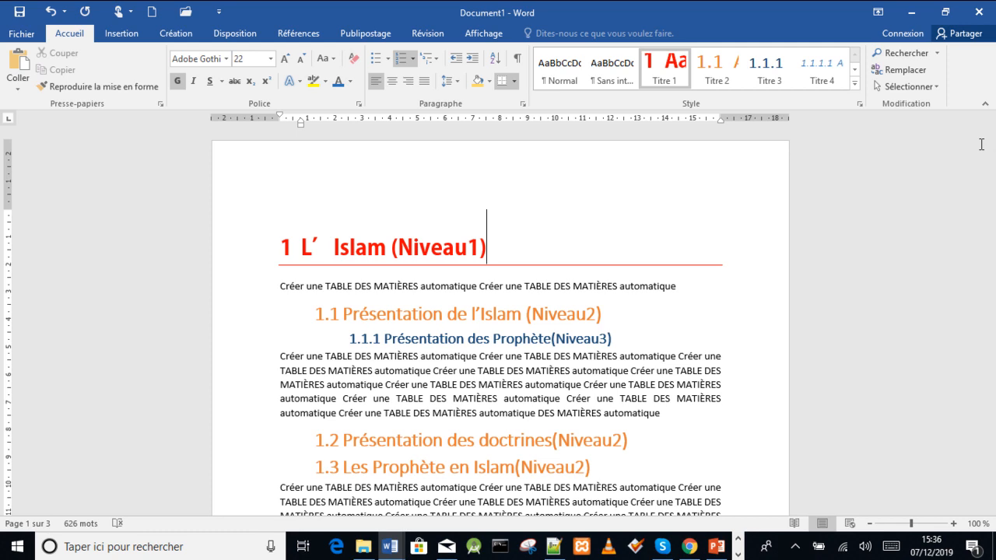
Insert a page break before the heading "L'Islam (Niveau1)" and place the cursor on the new blank first page
left_click(284, 248)
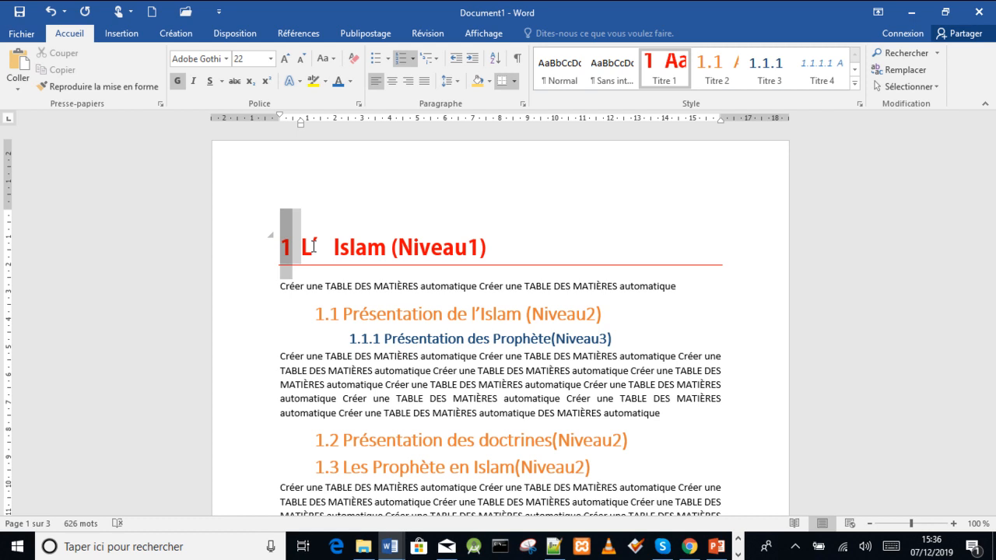
key("ctrl+Return")
left_click_drag(989, 210, 978, 137)
left_click(296, 195)
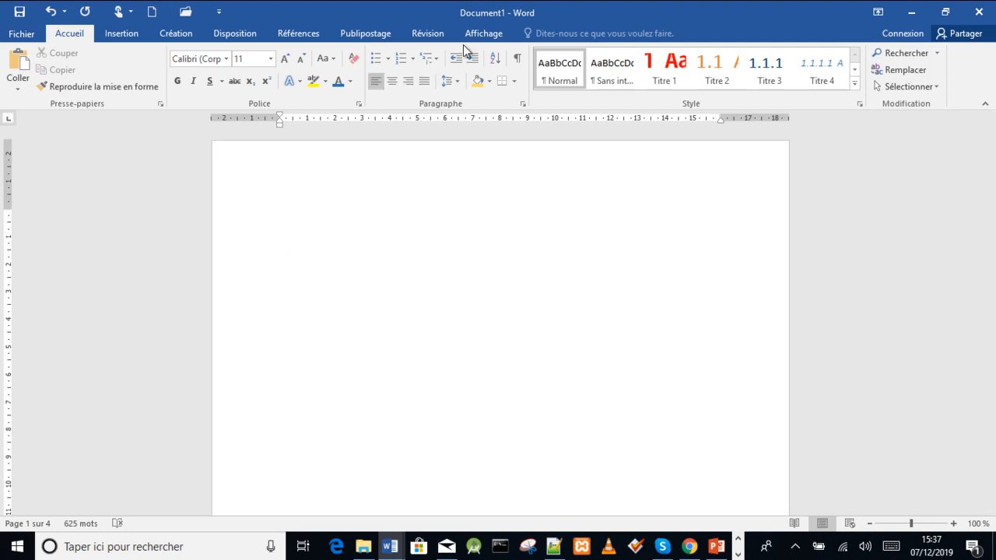
Insert a custom automatic table of contents on the blank first page, trying 6 as the number of levels shown
left_click(296, 36)
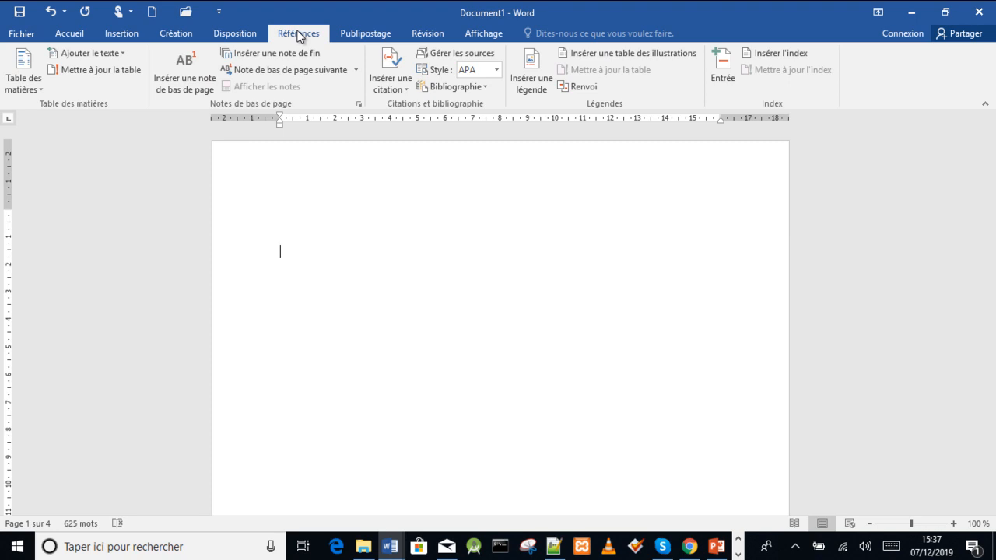
left_click(12, 89)
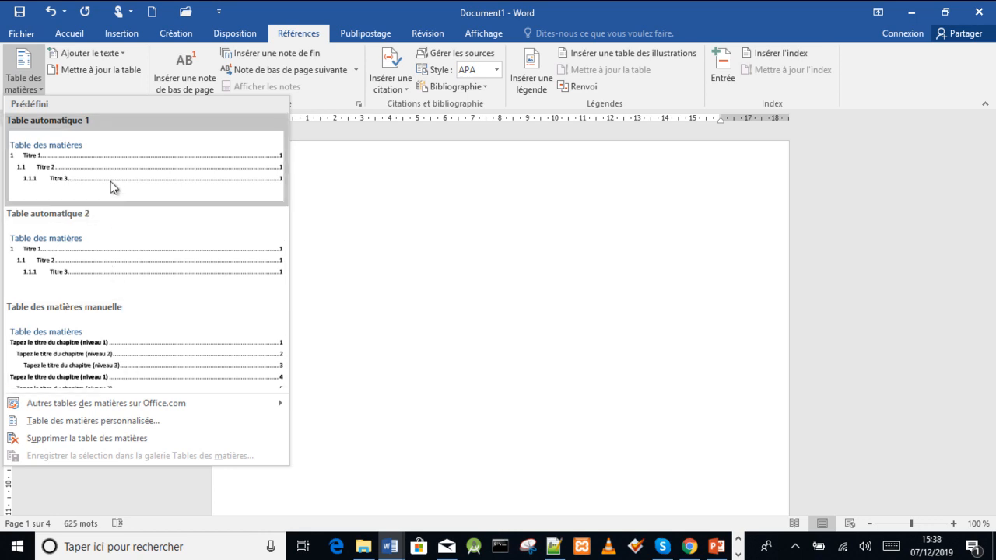
left_click(183, 421)
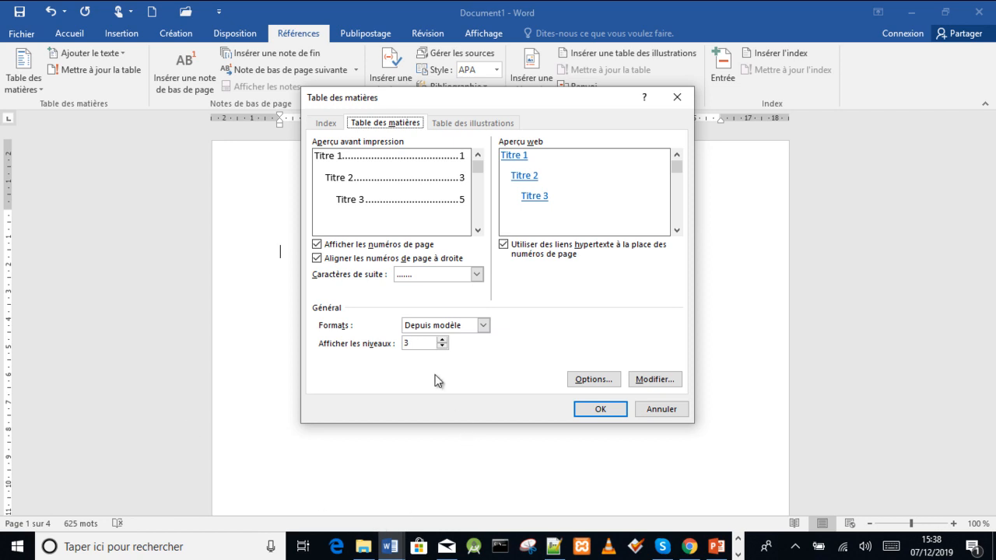
double_click(416, 343)
type("6")
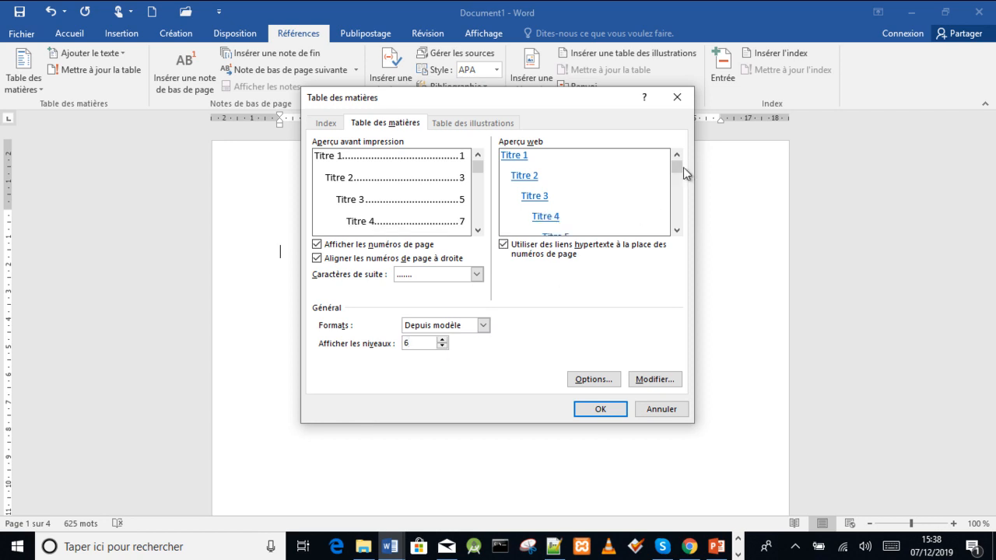
mouse_move(676, 167)
left_mouse_down()
mouse_move(679, 196)
mouse_move(679, 158)
left_mouse_up()
left_click_drag(415, 343, 404, 345)
left_click(593, 410)
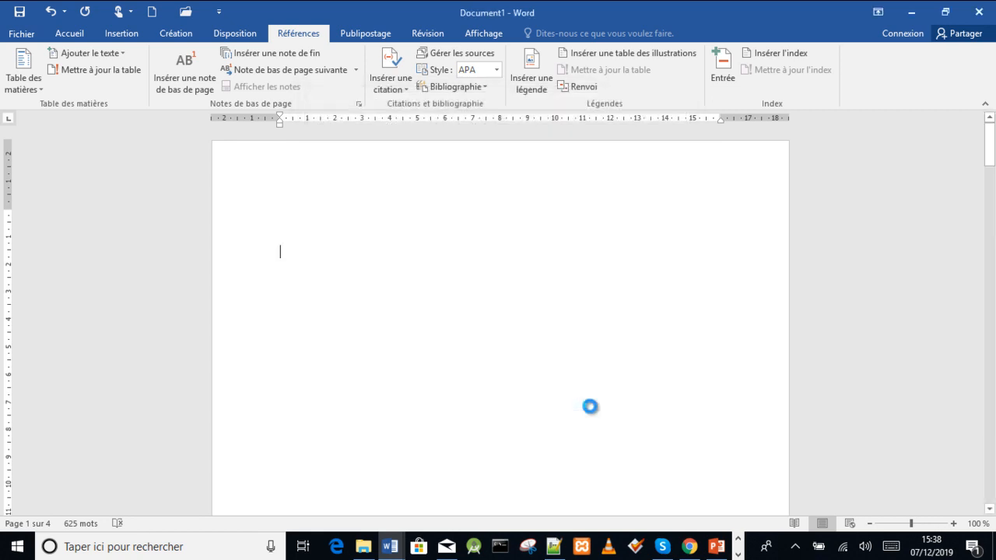
Examine the table of contents entries, their numbering and their page numbers from the first to the last heading
mouse_move(989, 171)
left_mouse_down()
mouse_move(990, 156)
mouse_move(990, 164)
left_mouse_up()
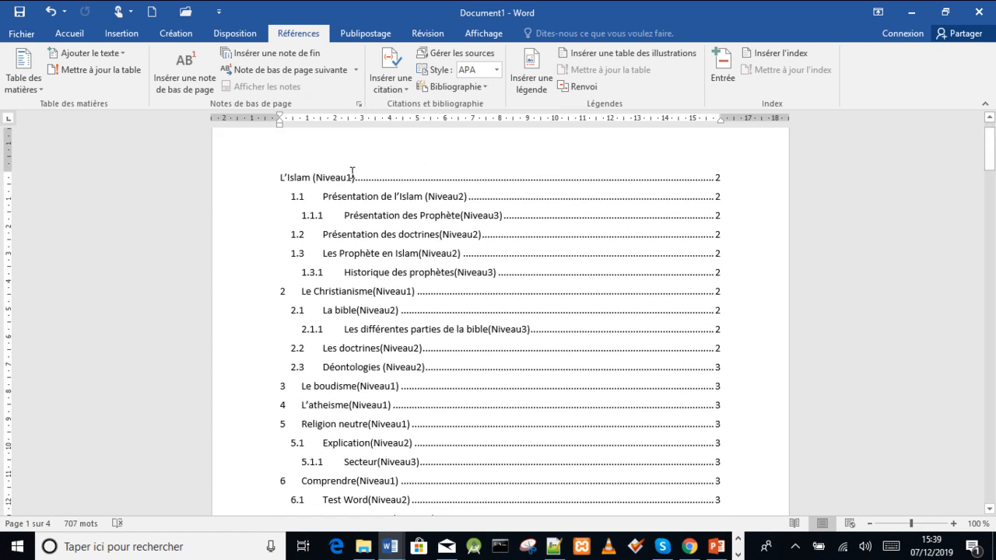
left_click(281, 179)
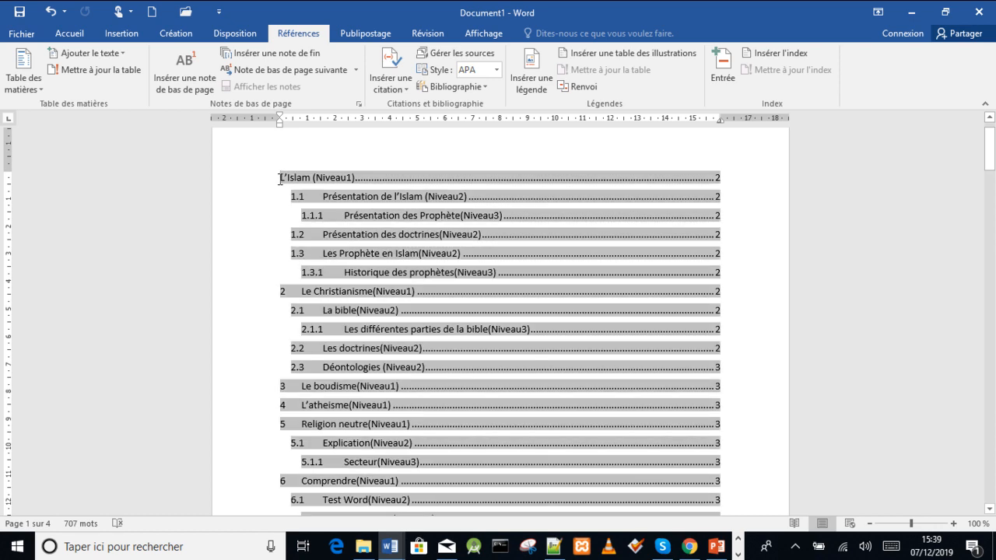
double_click(282, 178)
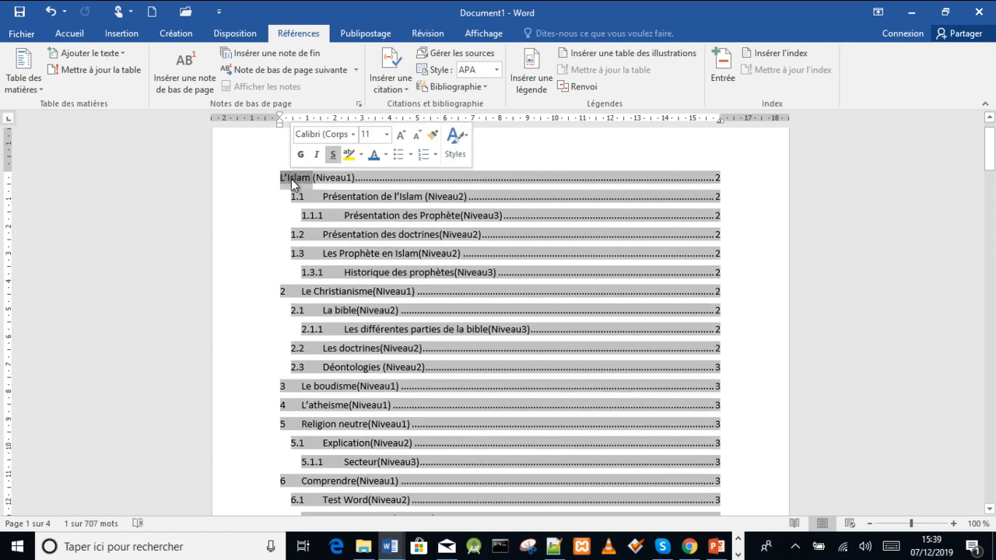
left_click(311, 291)
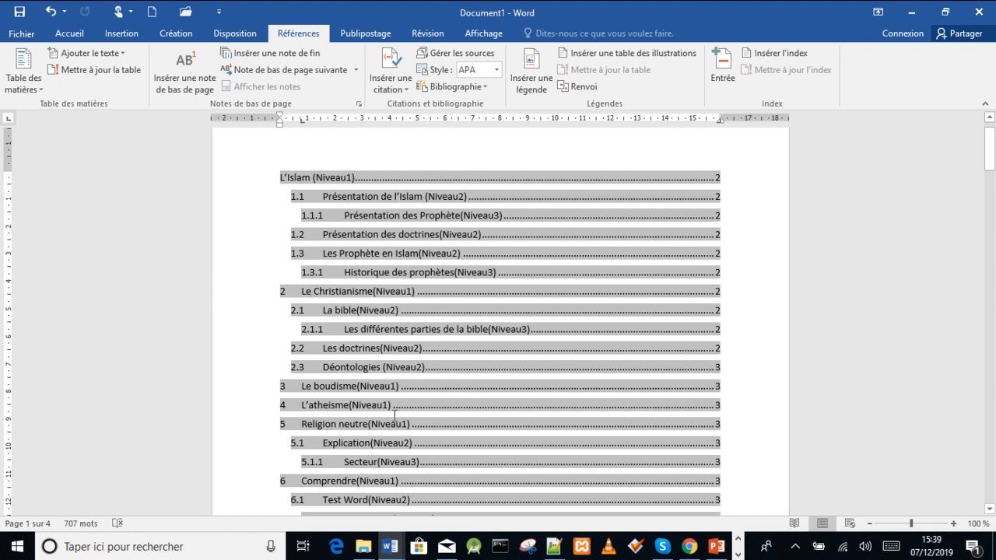
left_click(776, 341)
left_click(676, 318)
left_click_drag(676, 318, 722, 314)
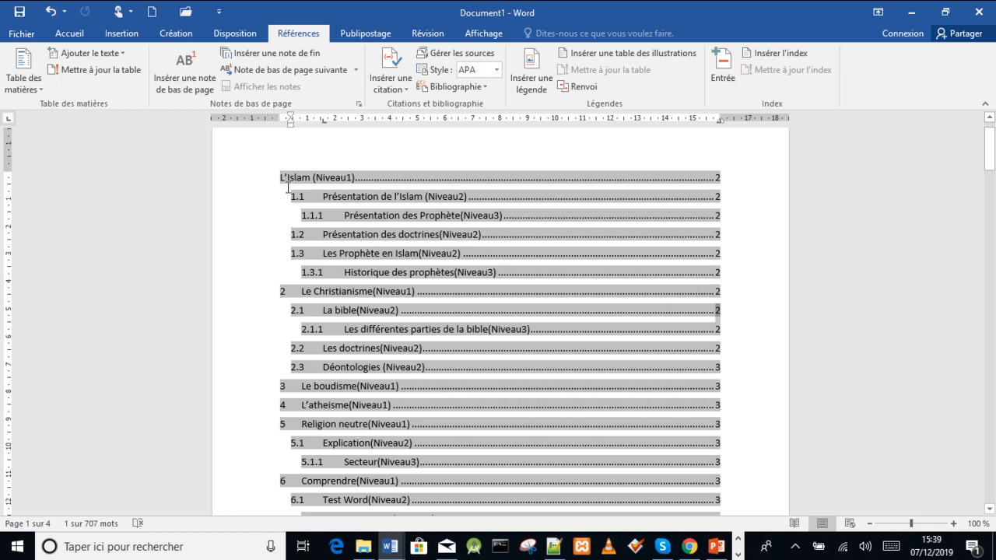
mouse_move(992, 143)
left_mouse_down()
mouse_move(992, 162)
mouse_move(992, 149)
left_mouse_up()
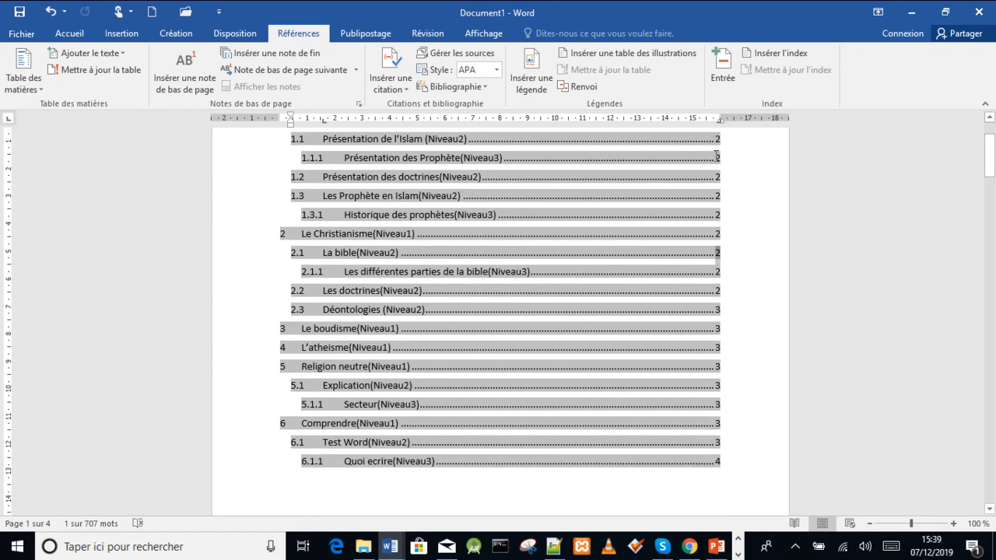
Undo and redo the insertion of the table of contents, and return to its first entries
left_click(51, 11)
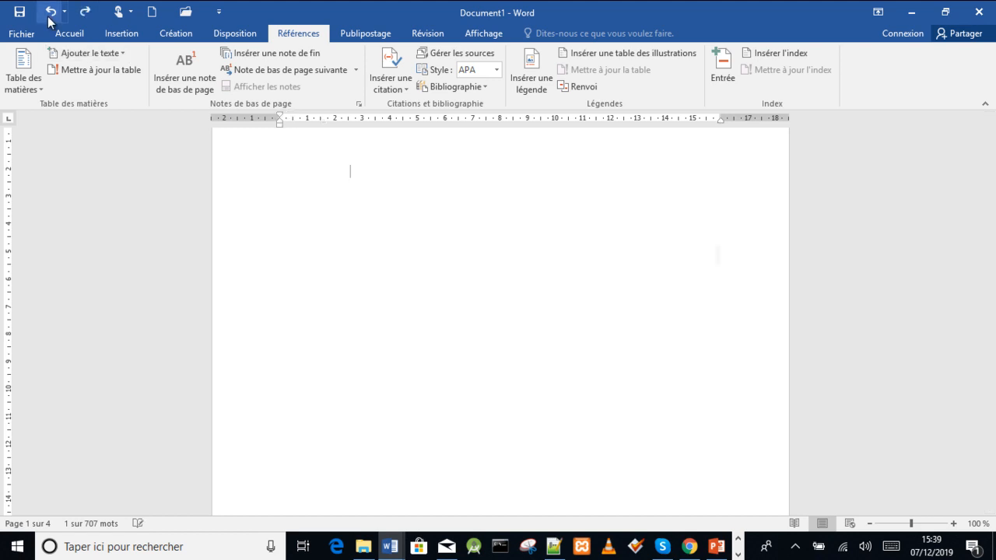
left_click(82, 12)
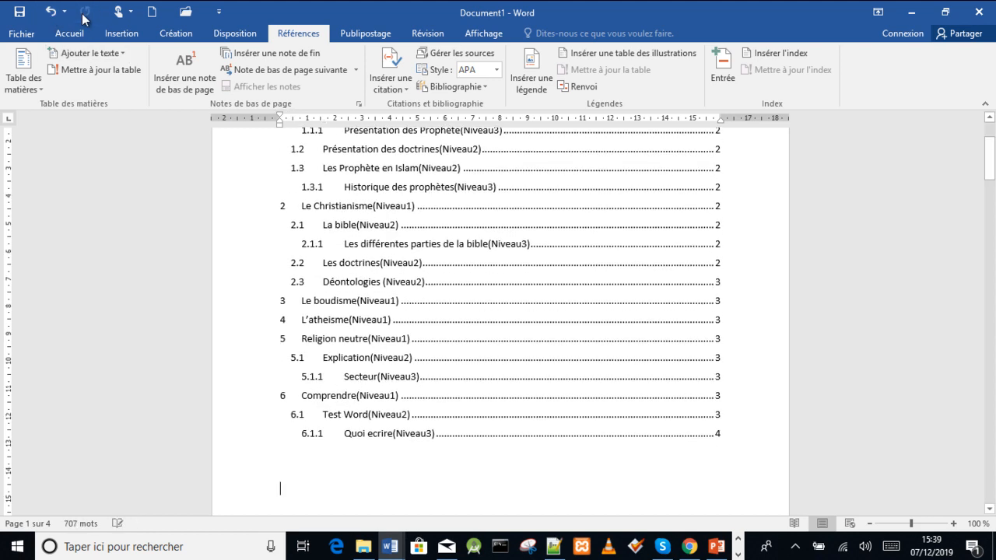
mouse_move(990, 161)
left_mouse_down()
mouse_move(990, 143)
mouse_move(993, 153)
left_mouse_up()
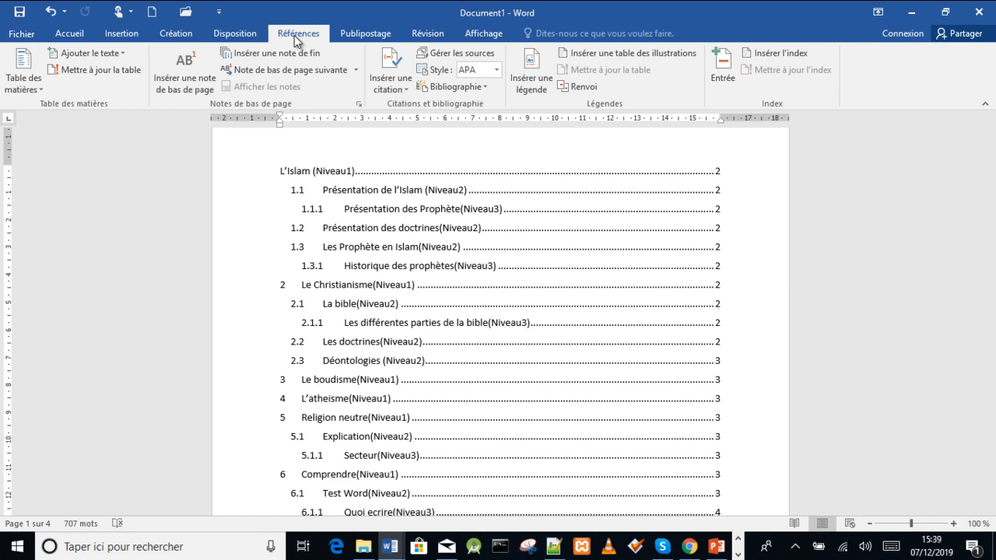
Check the number of levels shown in the custom table of contents settings and close them without changes
left_click(42, 91)
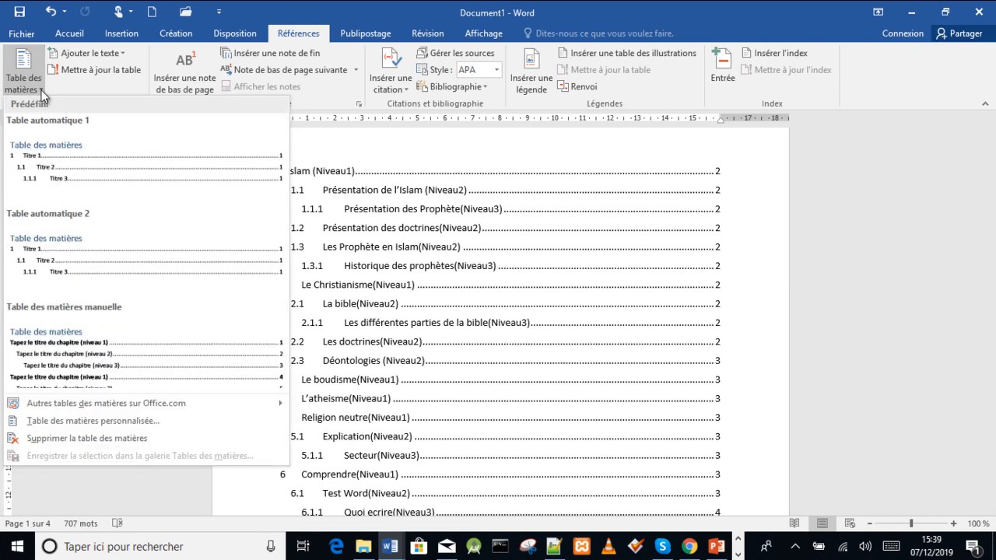
left_click(136, 421)
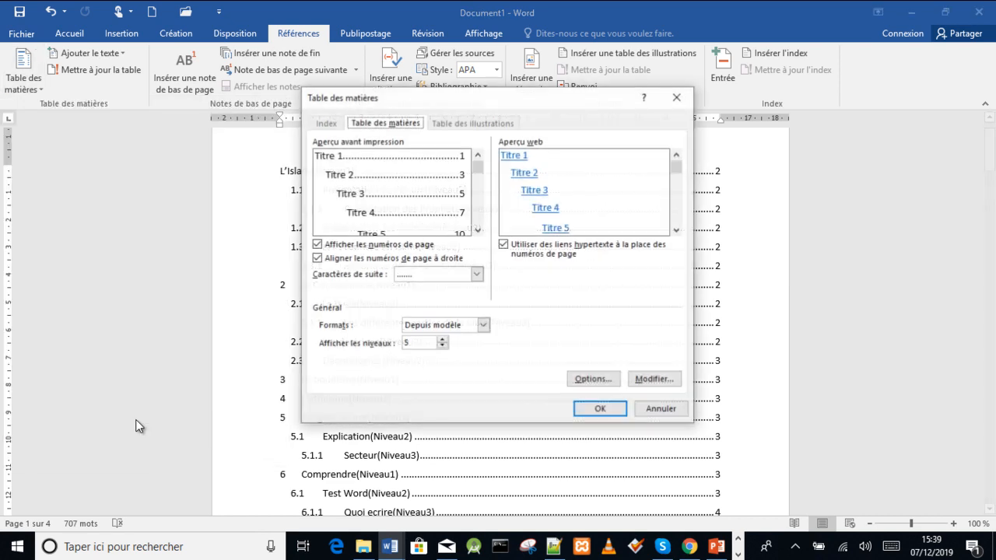
left_click(409, 346)
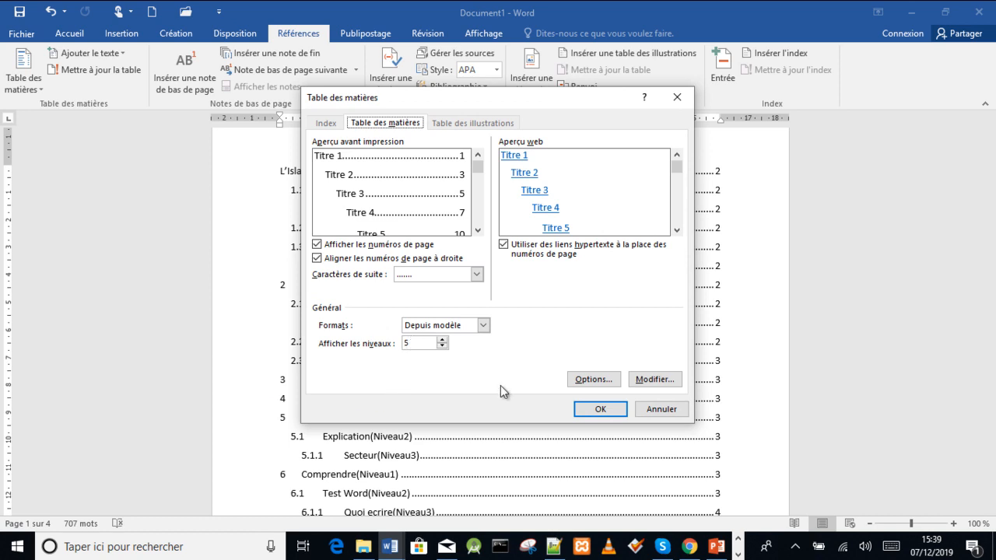
left_click(649, 405)
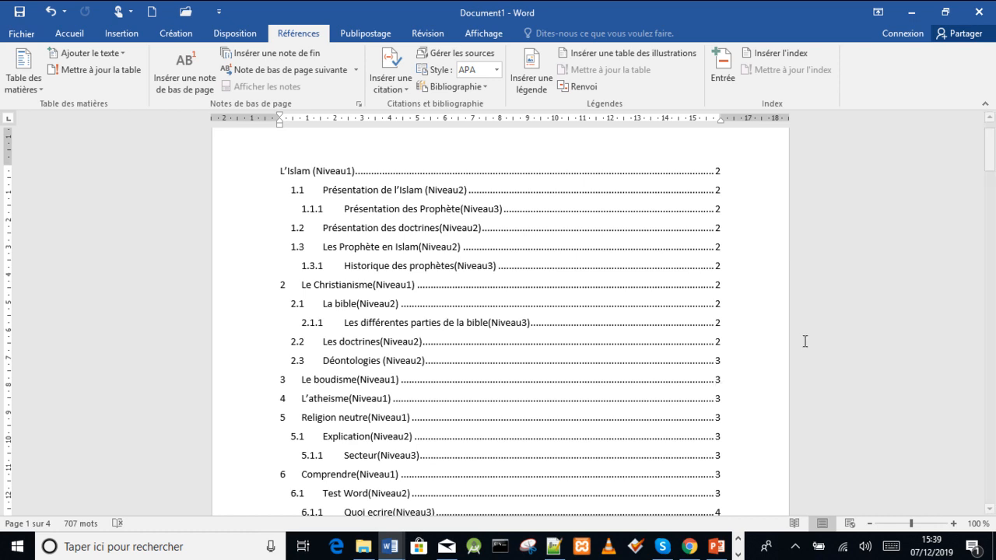
Undo the insertion of the table of contents on the first page and redo it
left_click(726, 172)
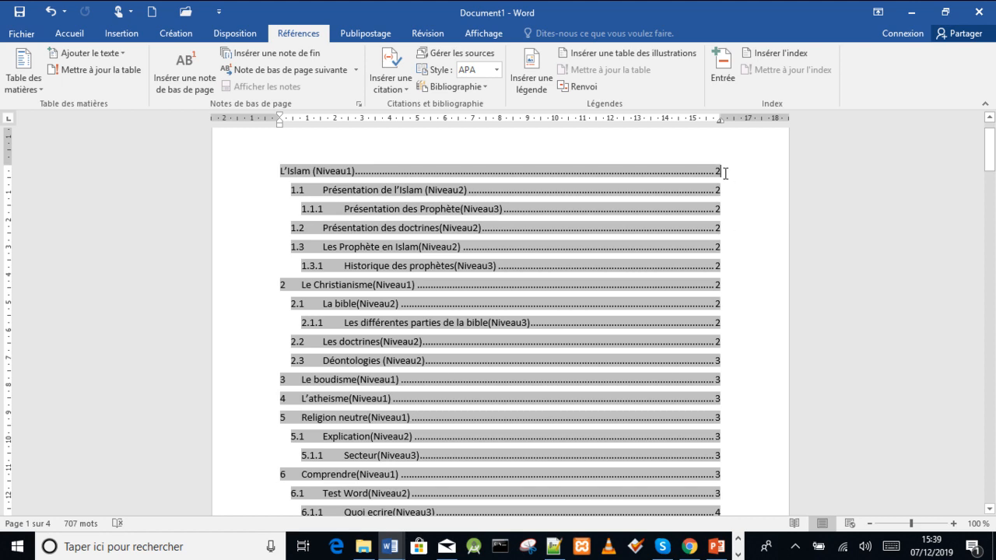
left_click(50, 11)
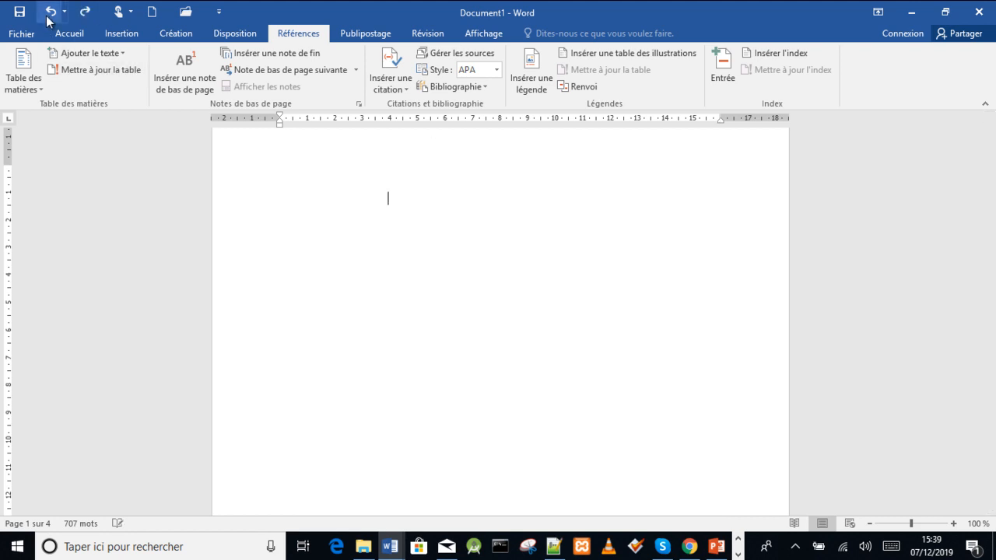
left_click(94, 11)
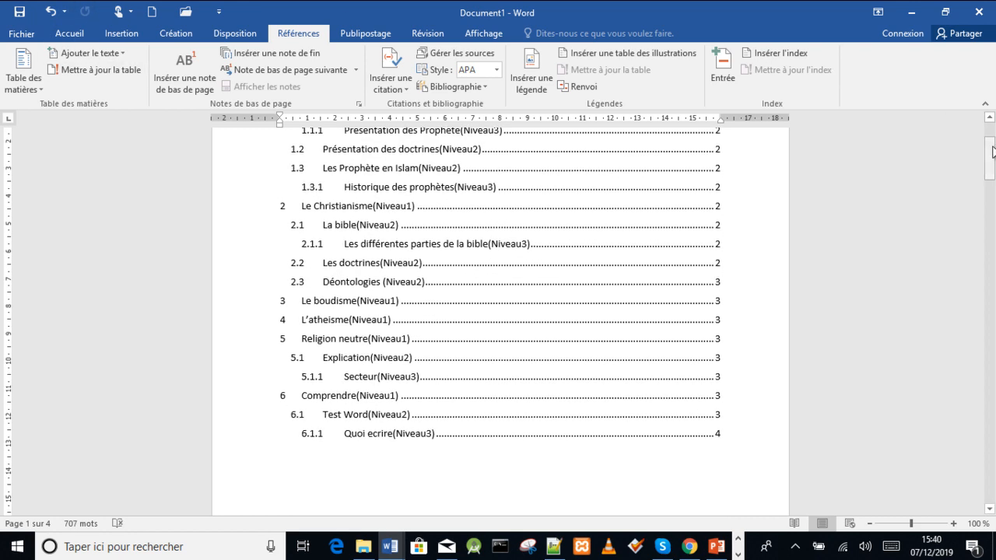
Delete the heading "Le boudisme(Niveau1)" together with the two-line paragraph below it
left_click_drag(991, 159, 956, 340)
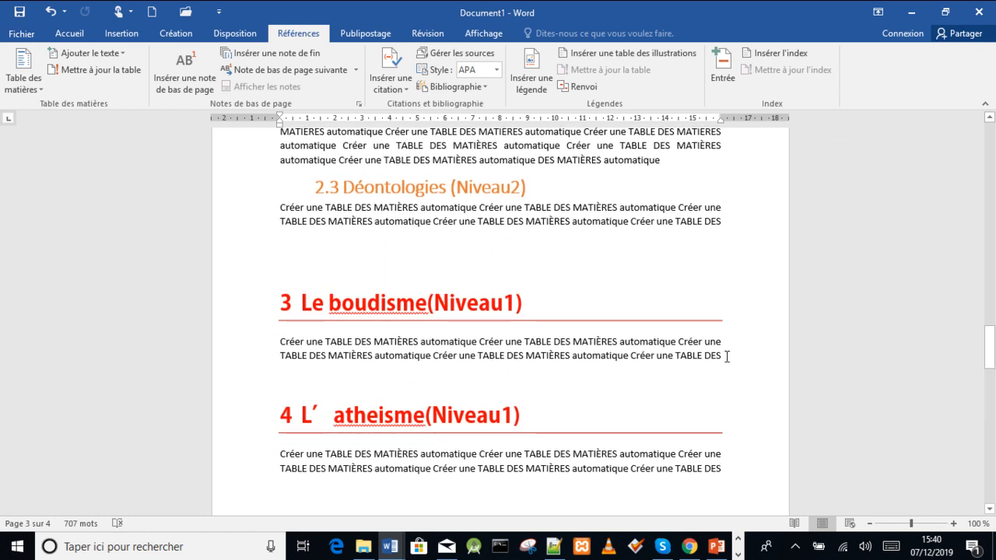
left_click_drag(726, 357, 282, 296)
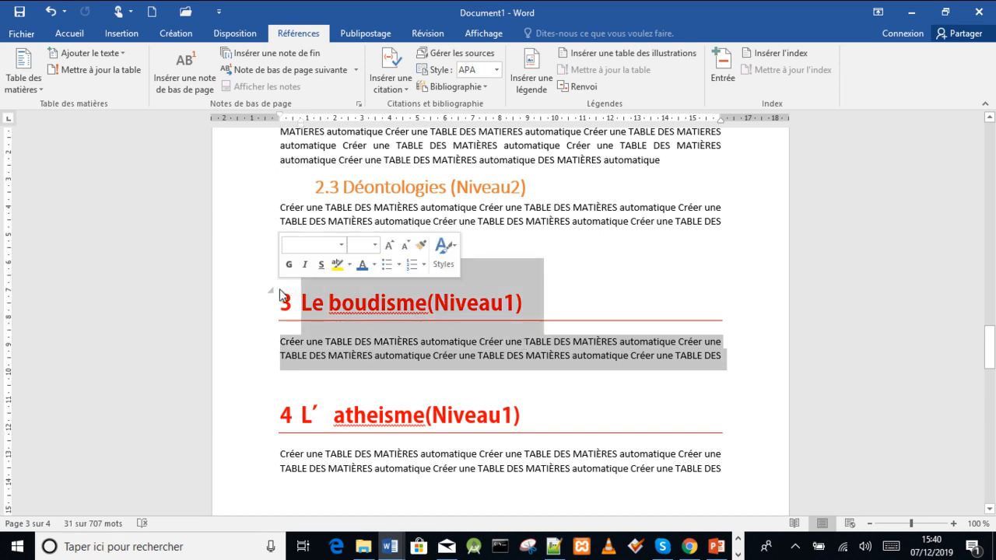
key("Delete")
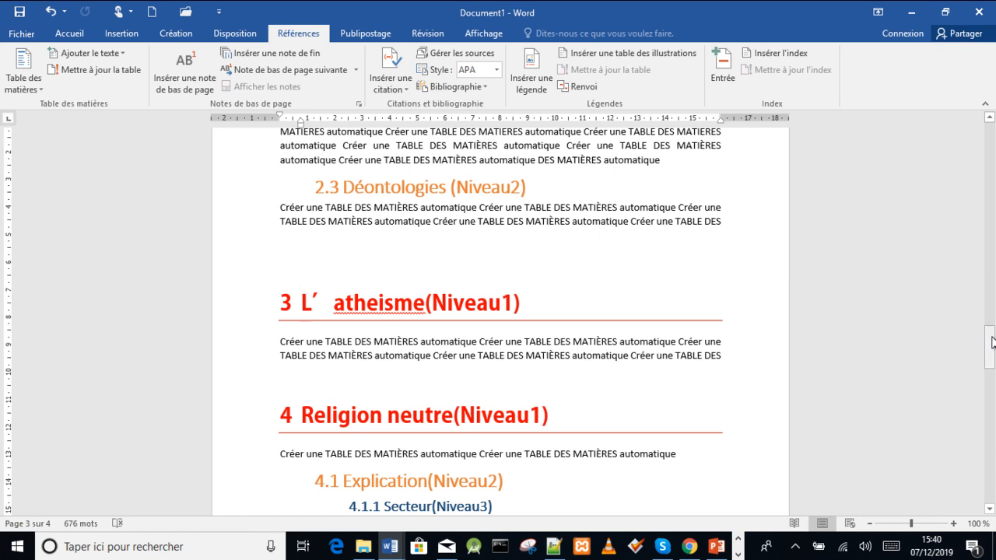
key("ctrl+z")
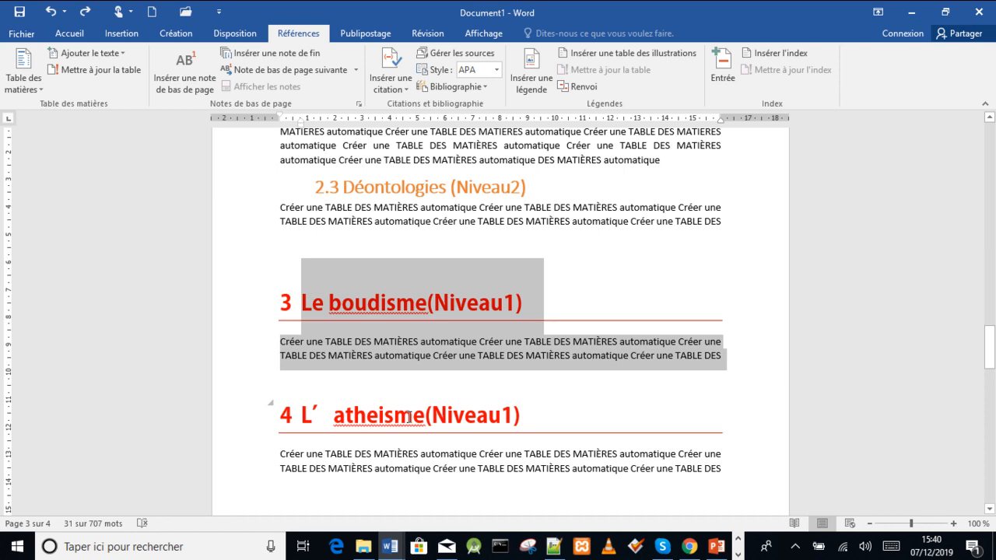
key("Delete")
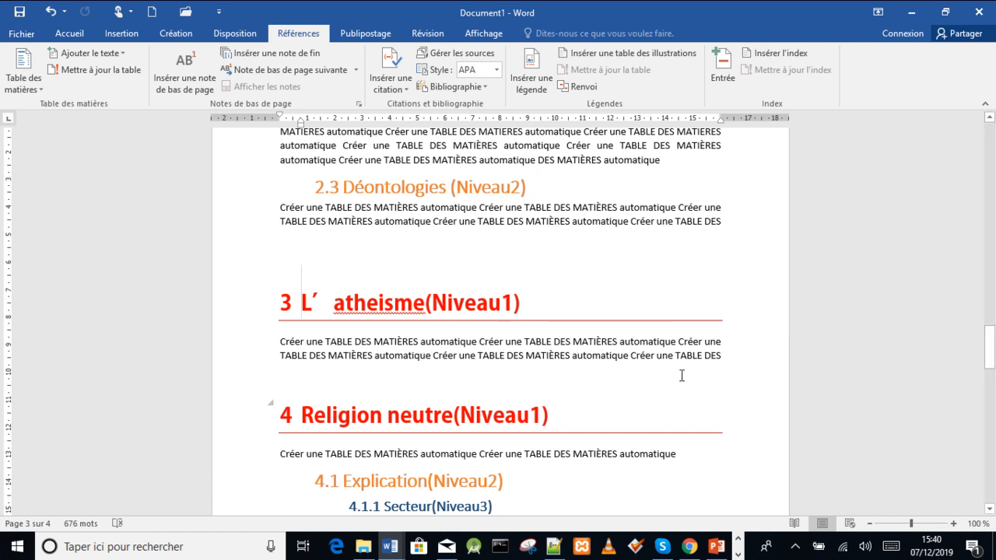
Update the table of contents on the first page so its entries and numbering match the document's current headings
left_click_drag(992, 346, 993, 153)
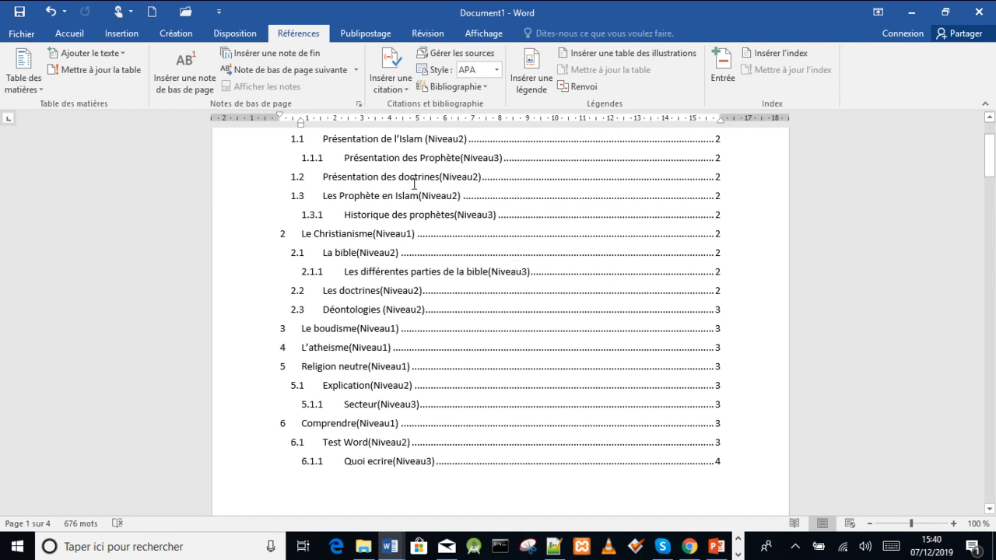
left_click(340, 329)
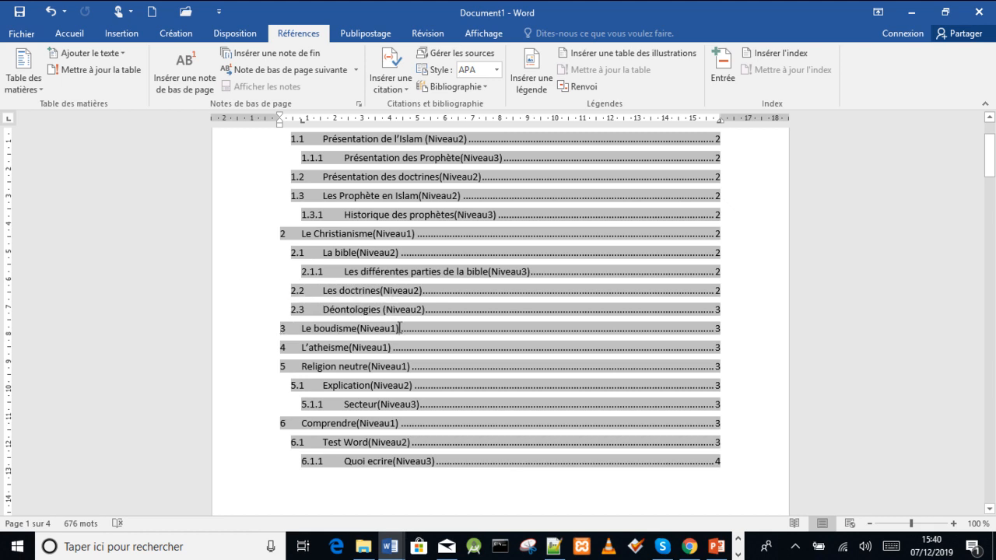
triple_click(309, 328)
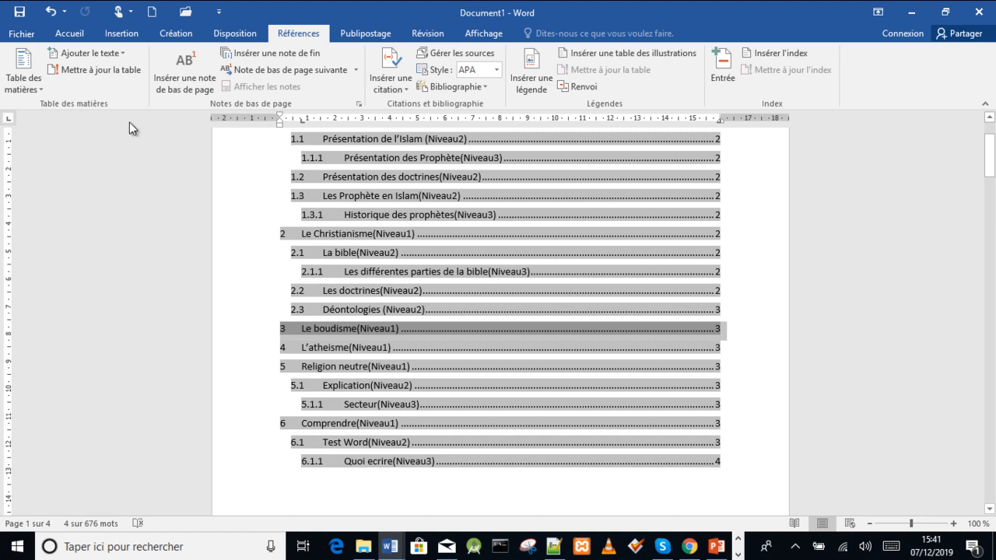
left_click(107, 68)
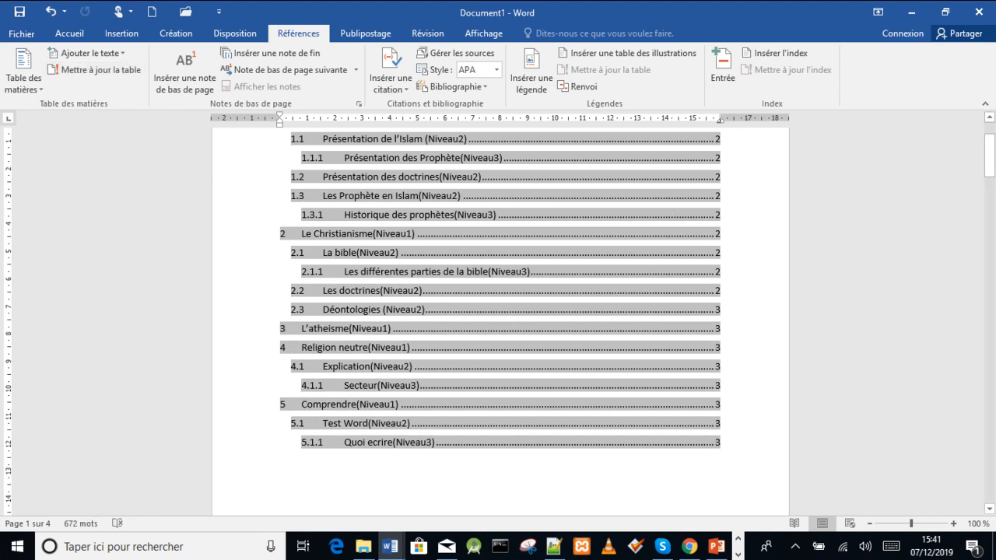
left_click_drag(989, 176, 990, 173)
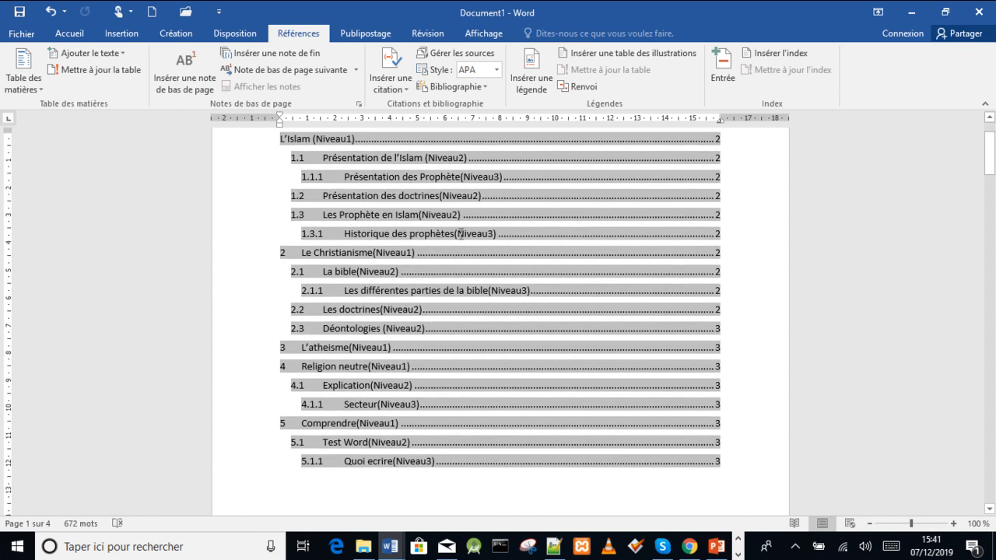